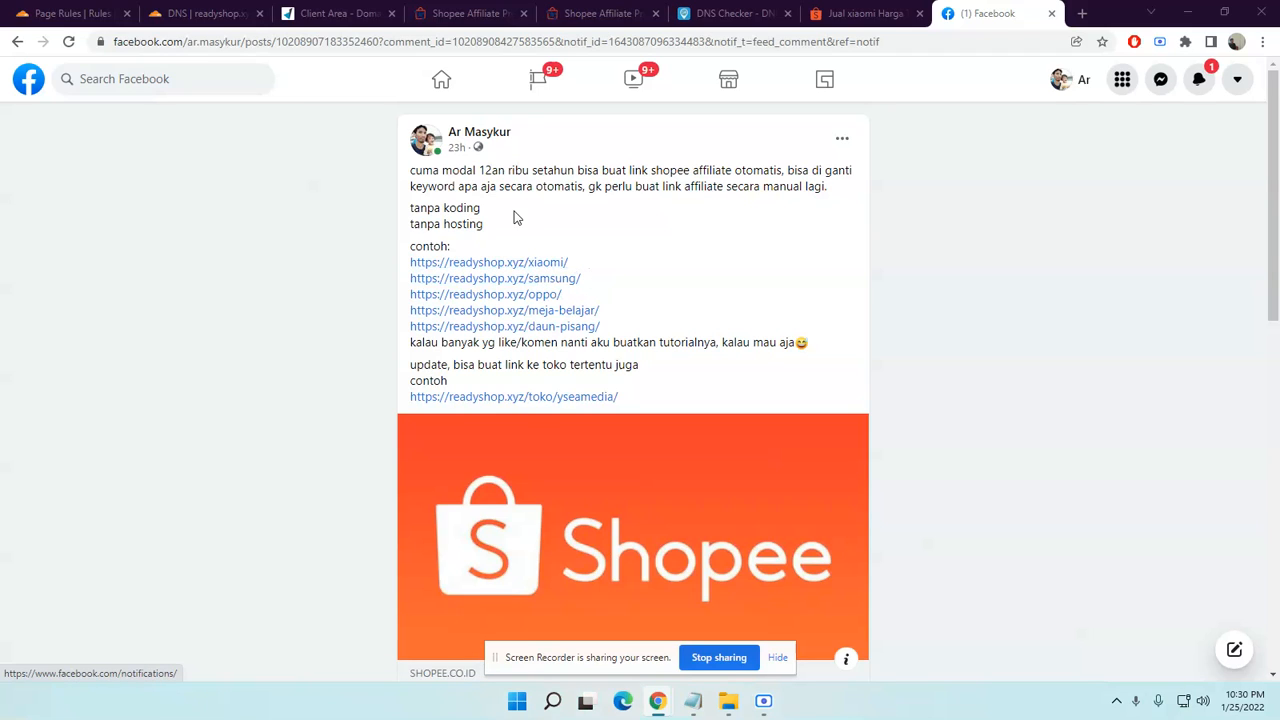
# Open the readyshop.xyz/xiaomi link from the post in an incognito window and look over the Shopee search page it leads to
pyautogui.rightClick(533, 263)
pyautogui.click(580, 316)
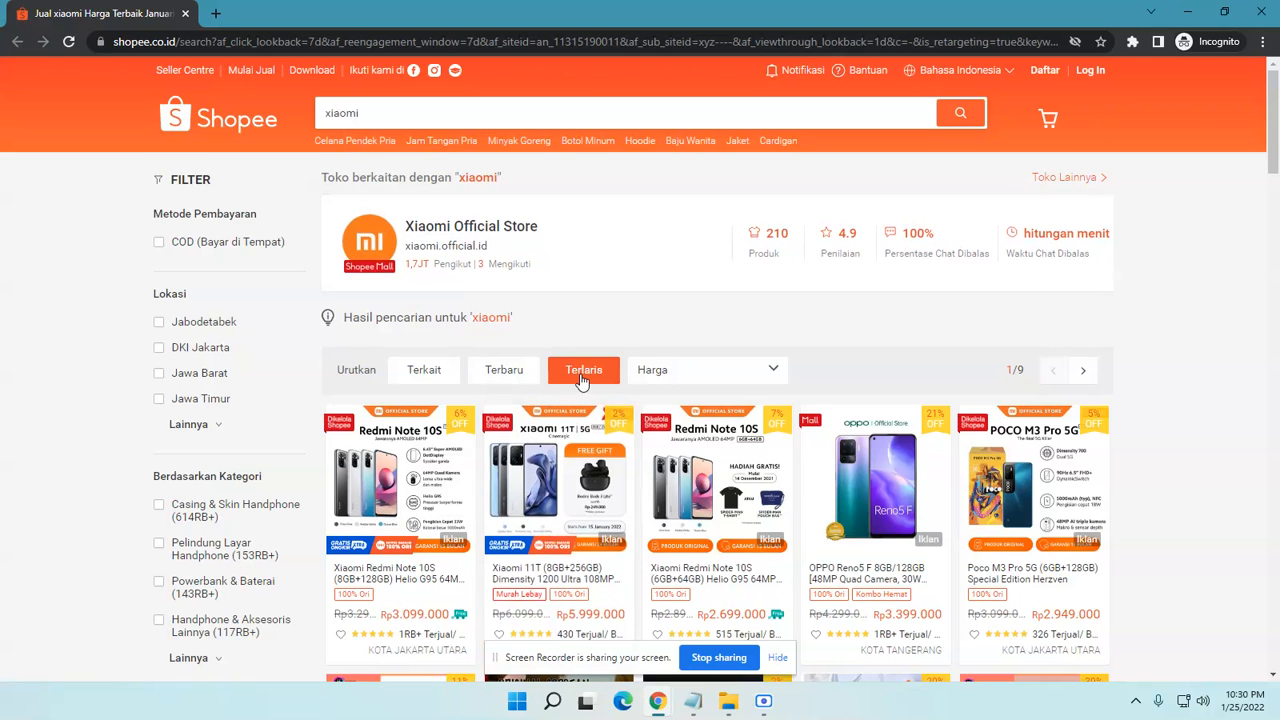
pyautogui.scroll(-4, 575, 390)
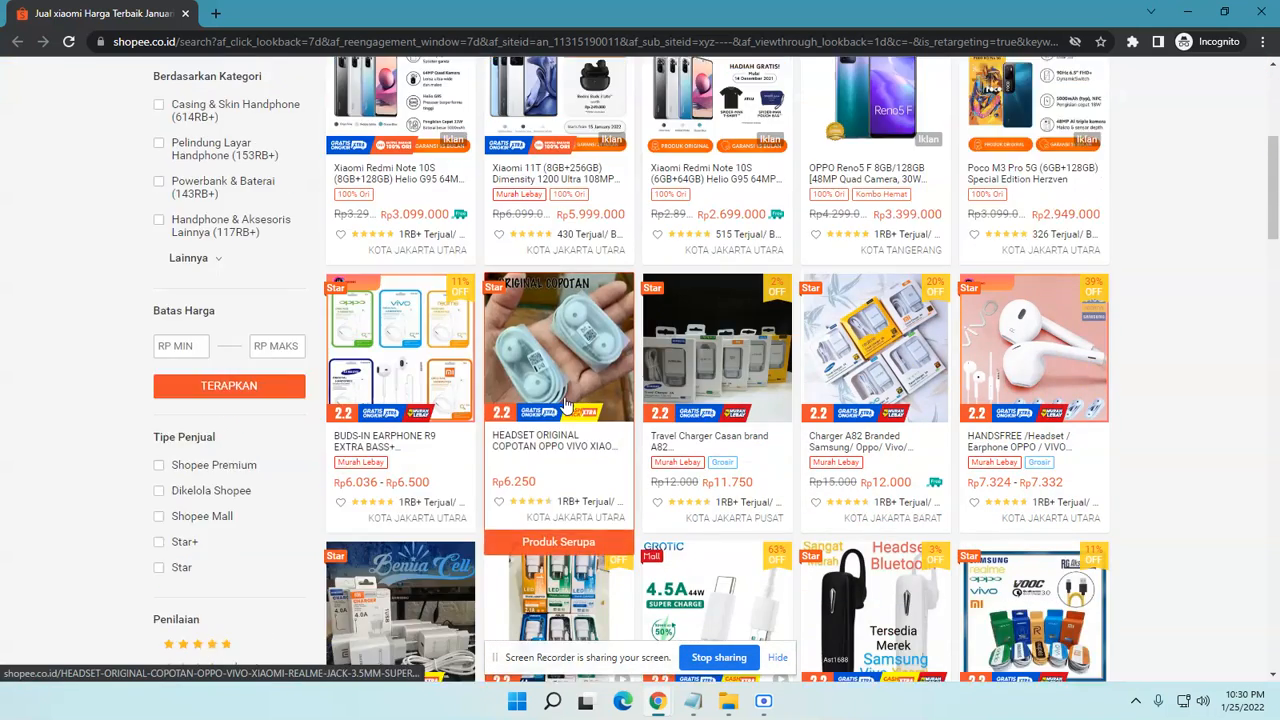
pyautogui.scroll(3, 566, 403)
pyautogui.scroll(1, 566, 403)
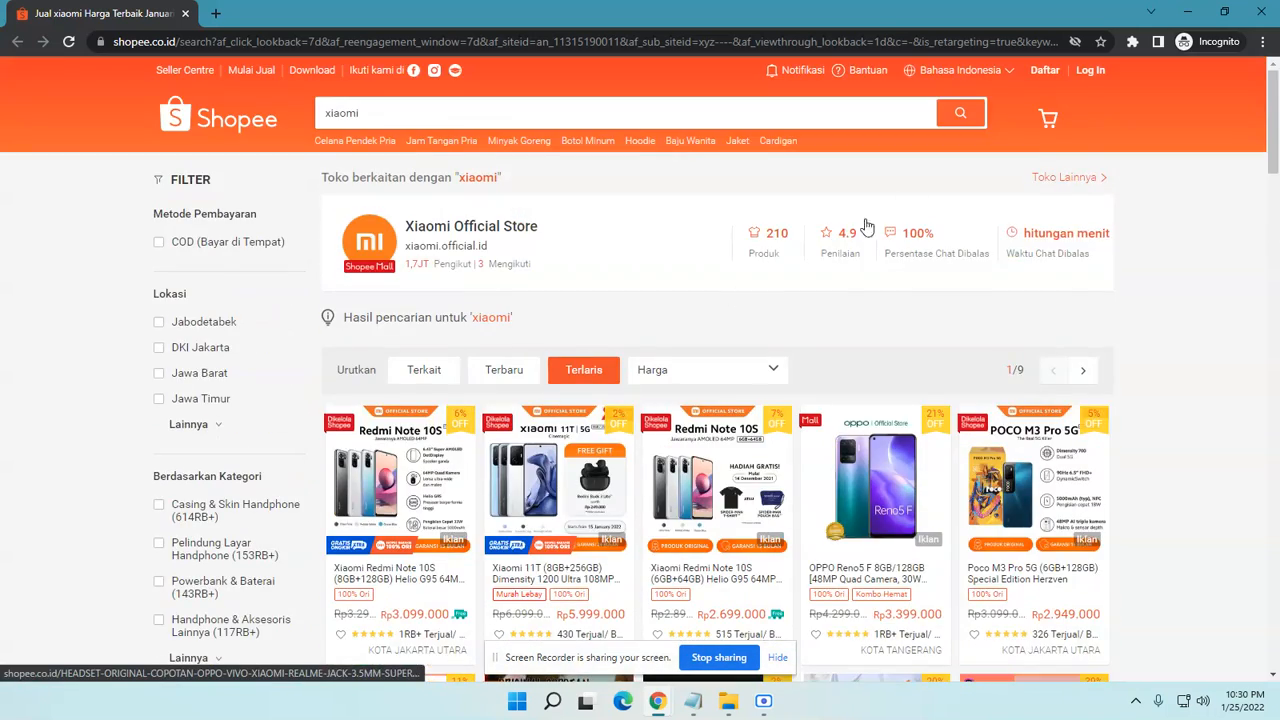
pyautogui.click(1189, 14)
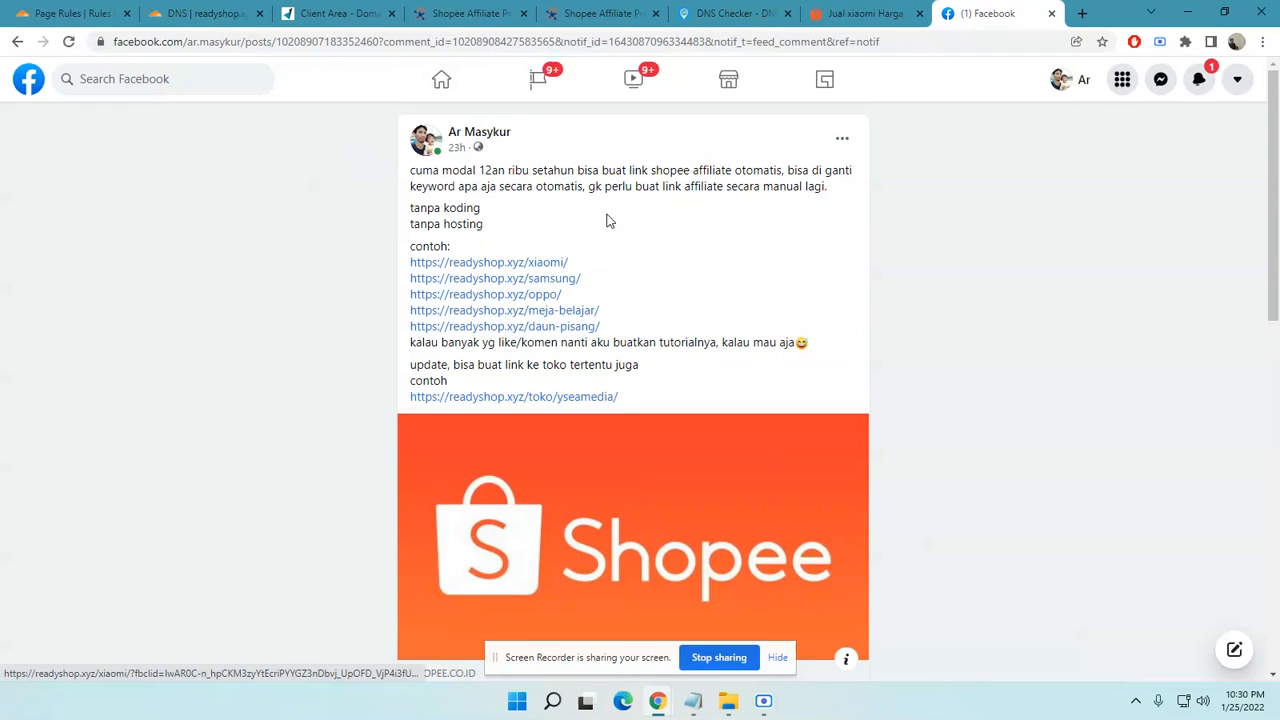
# Switch to the DomaiNesia client area and check which domain is being managed, highlighting its xyz extension
pyautogui.click(306, 12)
pyautogui.scroll(2, 408, 229)
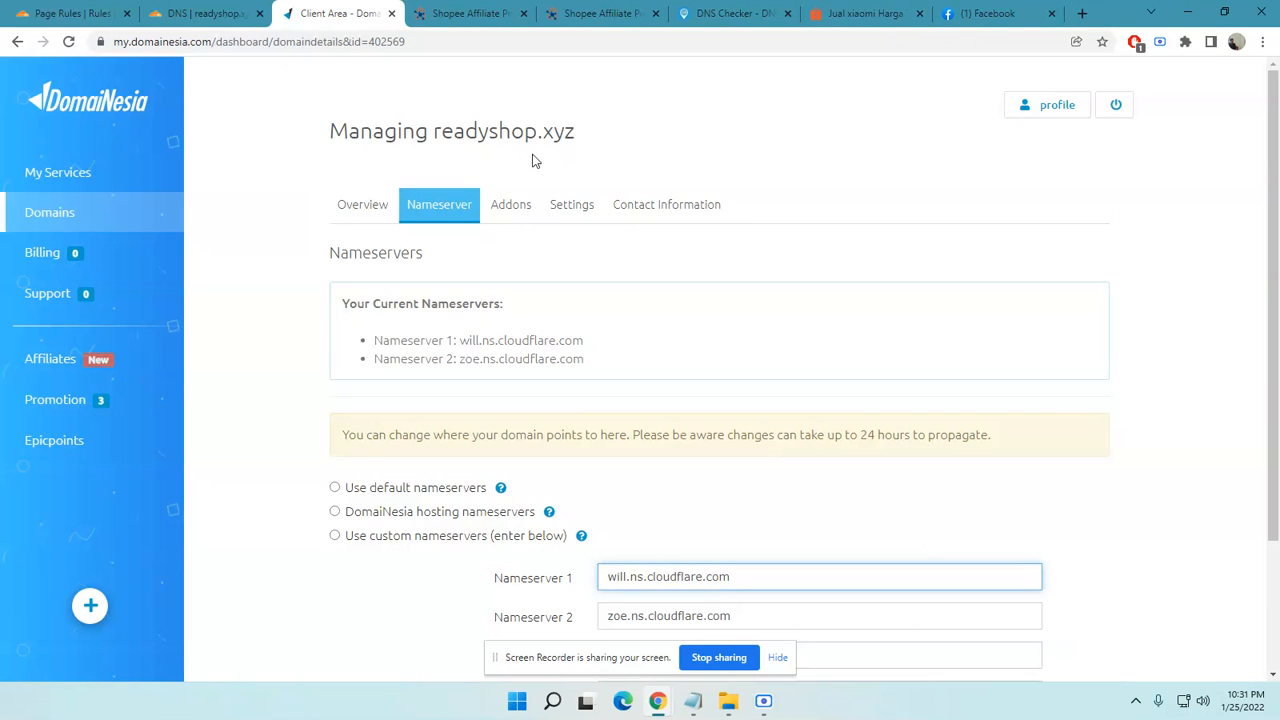
pyautogui.moveTo(436, 131); pyautogui.dragTo(547, 133)
pyautogui.click(577, 140)
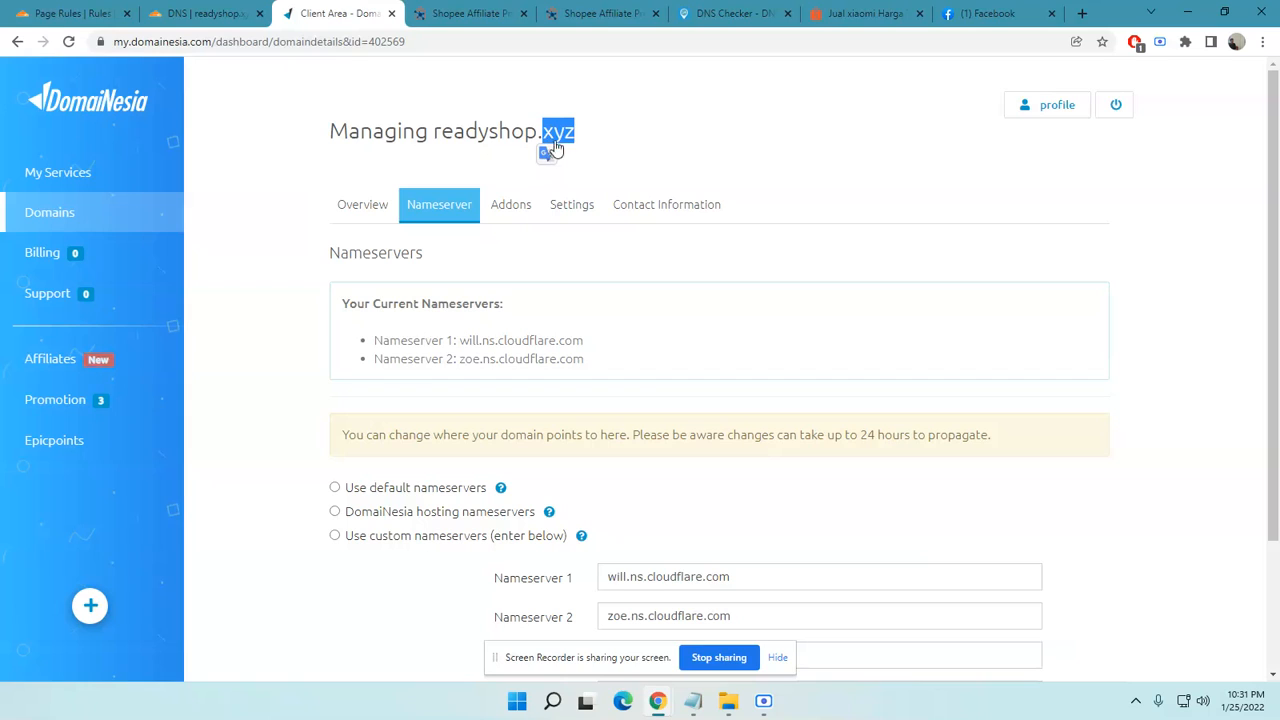
pyautogui.click(612, 171)
# Review the domain's nameserver settings, highlighting the Nameserver 1 and Nameserver 2 entries
pyautogui.scroll(-2, 500, 240)
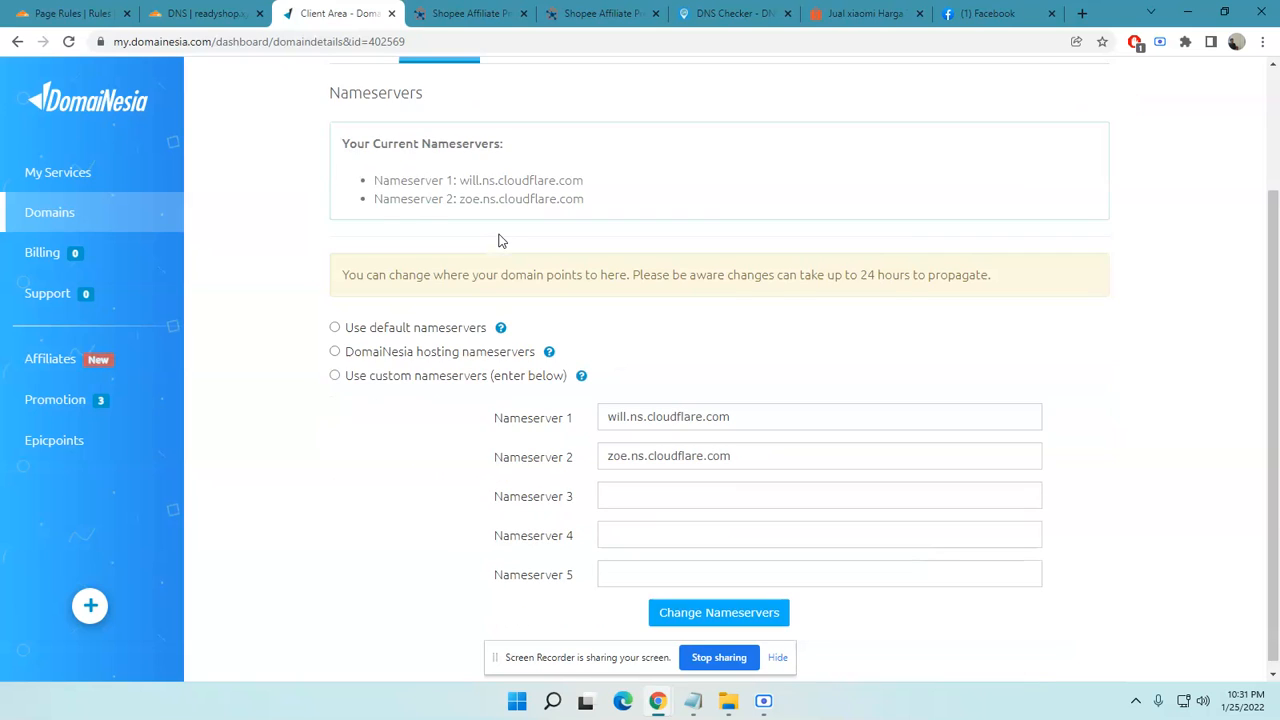
pyautogui.scroll(2, 500, 240)
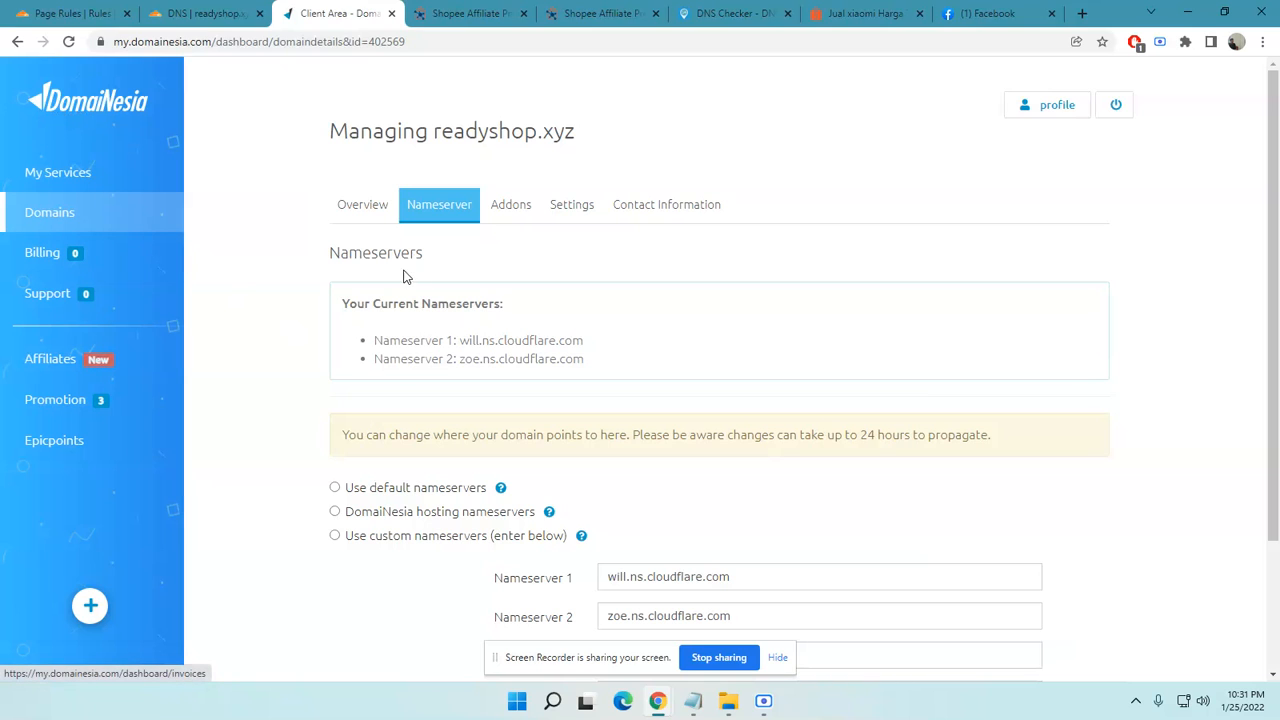
pyautogui.scroll(-2, 474, 333)
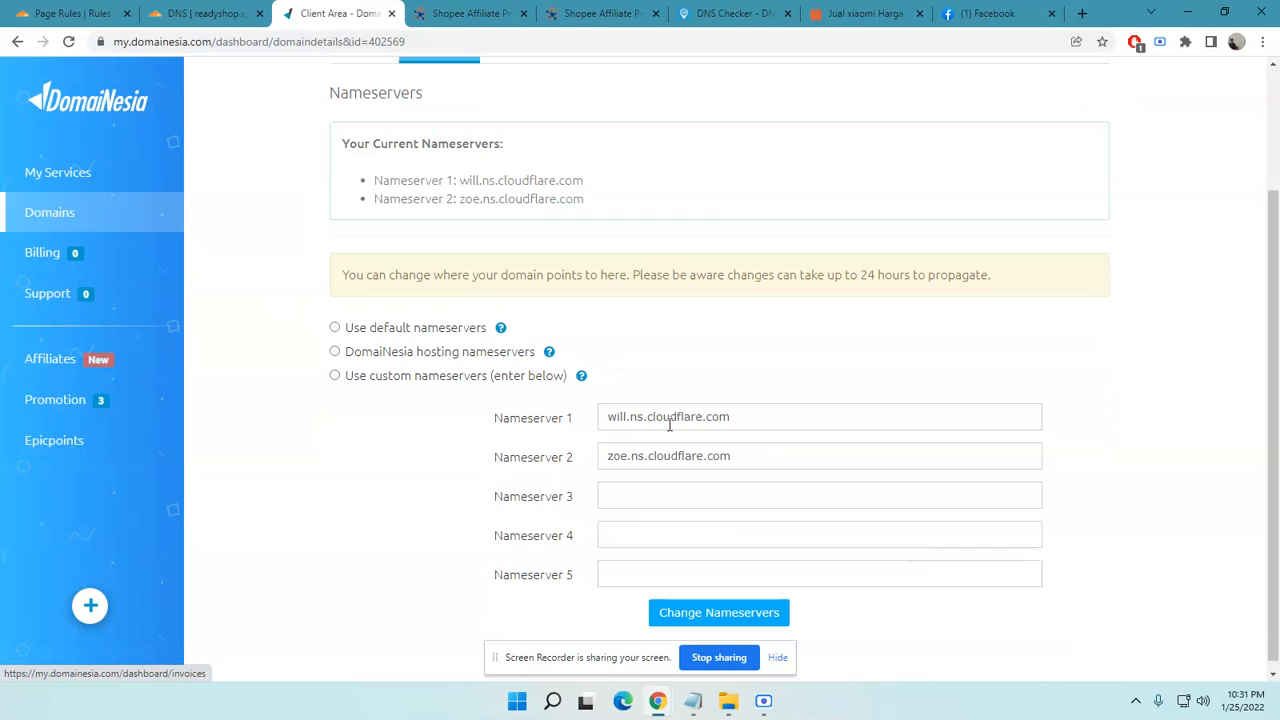
pyautogui.moveTo(740, 420); pyautogui.dragTo(603, 420)
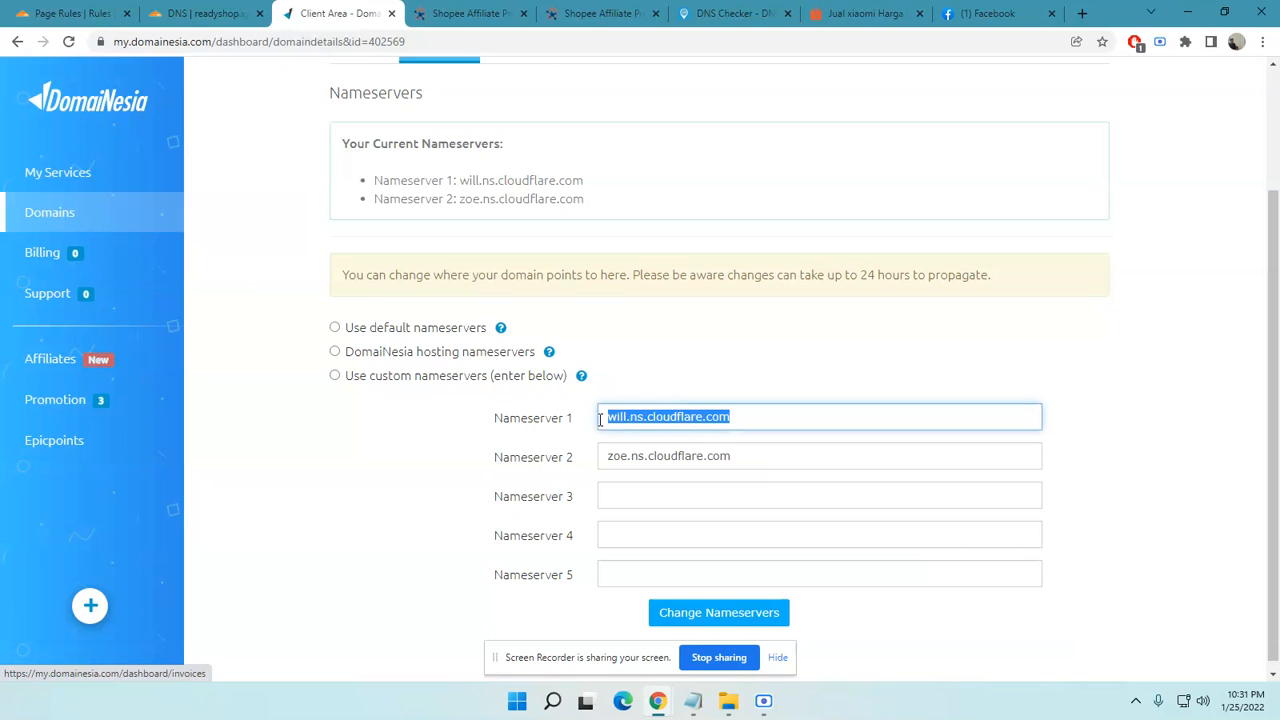
pyautogui.moveTo(744, 459); pyautogui.dragTo(611, 461)
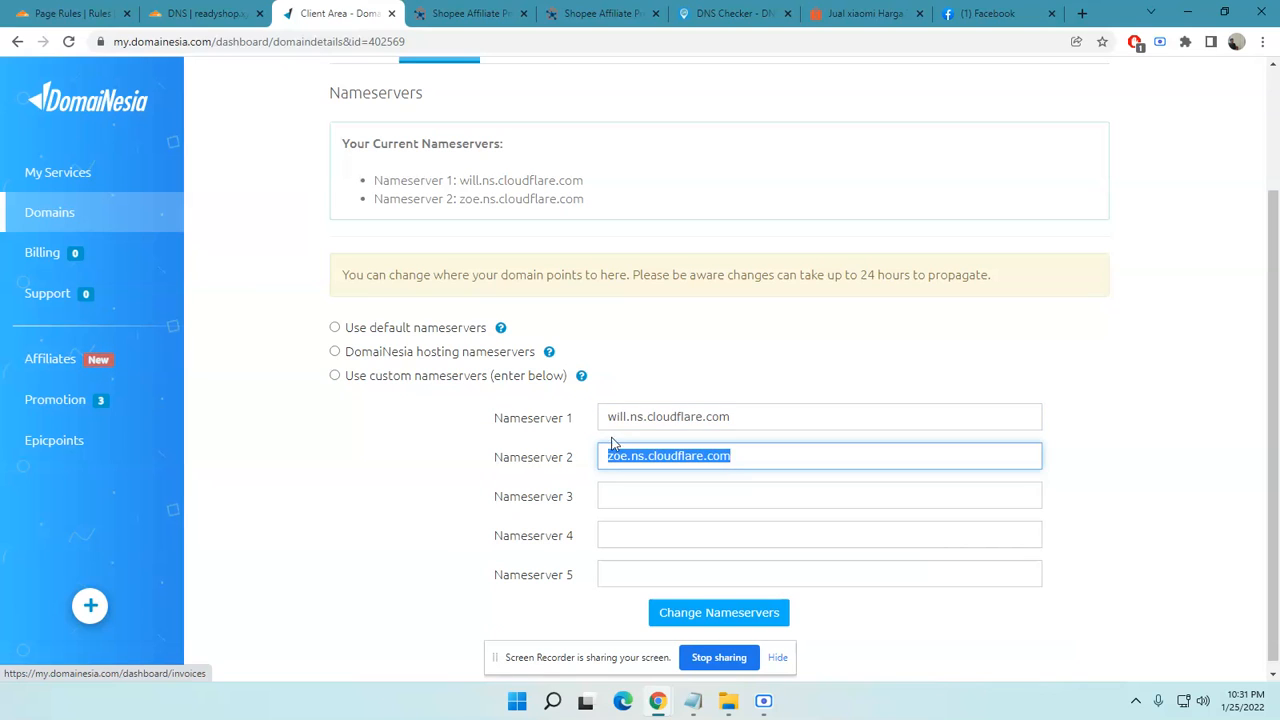
# Switch to the Cloudflare DNS page for readyshop.xyz and examine the assigned Cloudflare nameservers
pyautogui.click(212, 8)
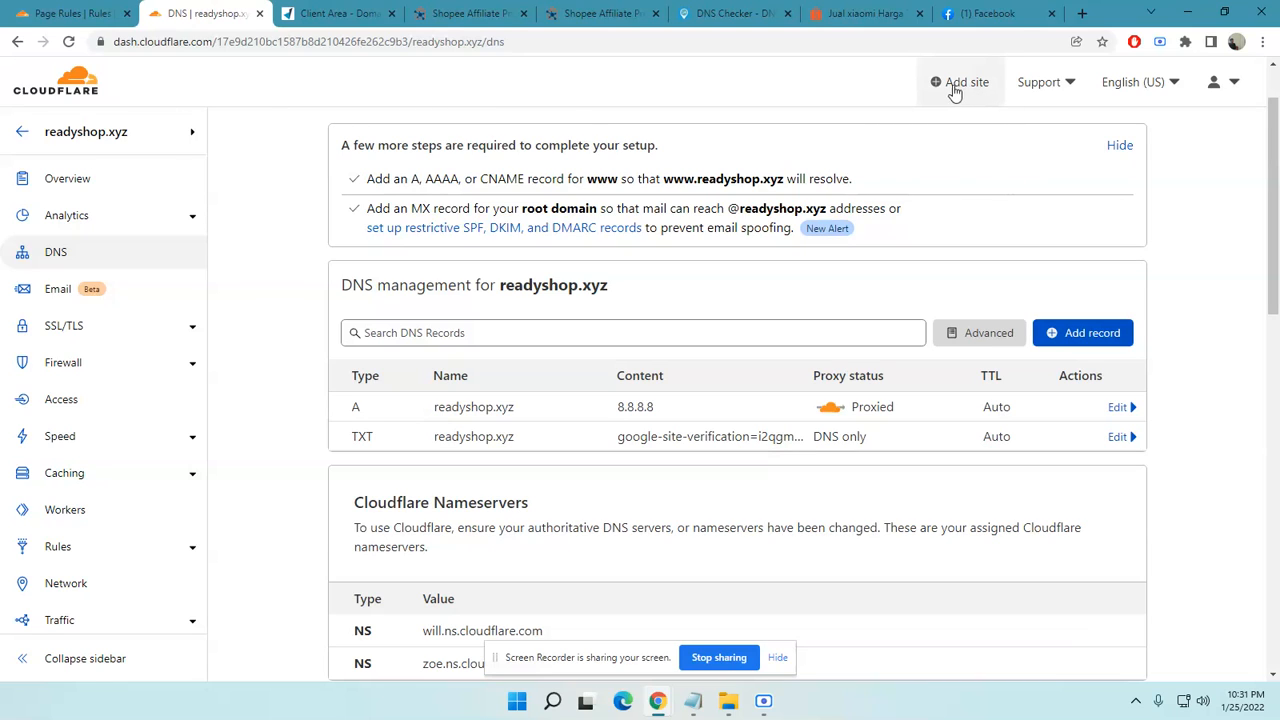
pyautogui.scroll(-3, 458, 430)
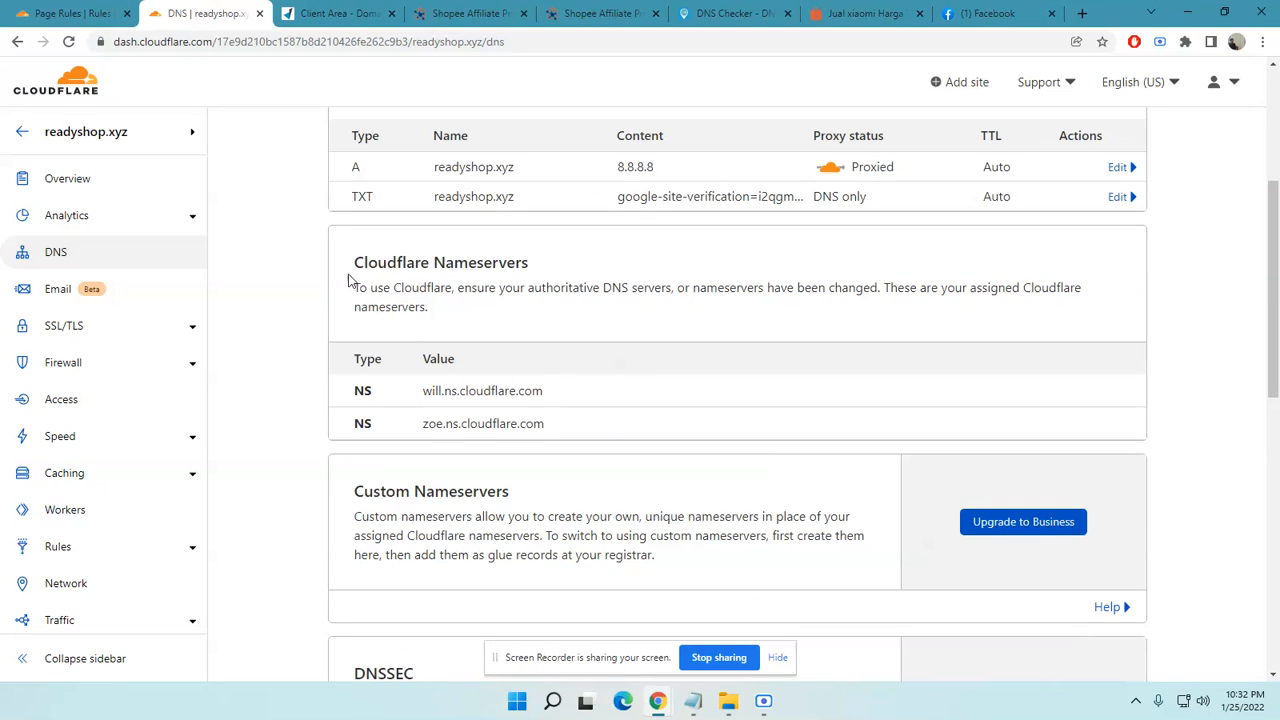
pyautogui.moveTo(550, 429); pyautogui.dragTo(366, 390)
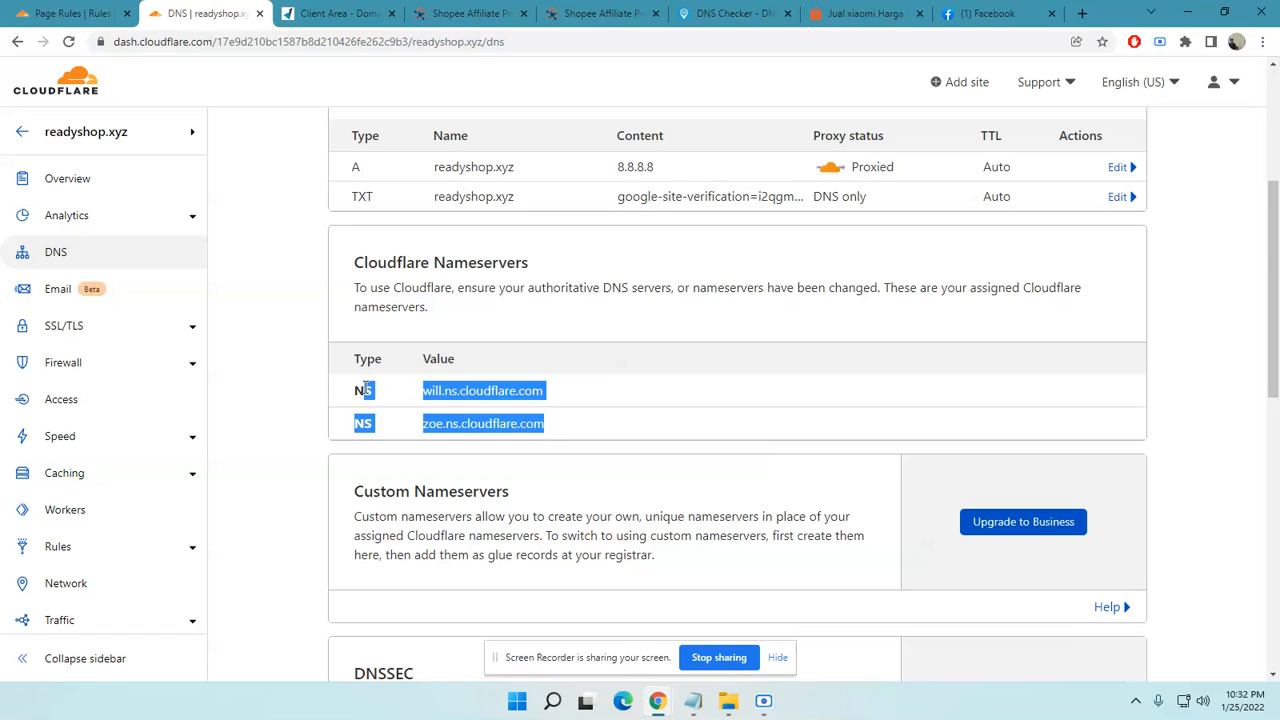
pyautogui.click(428, 391)
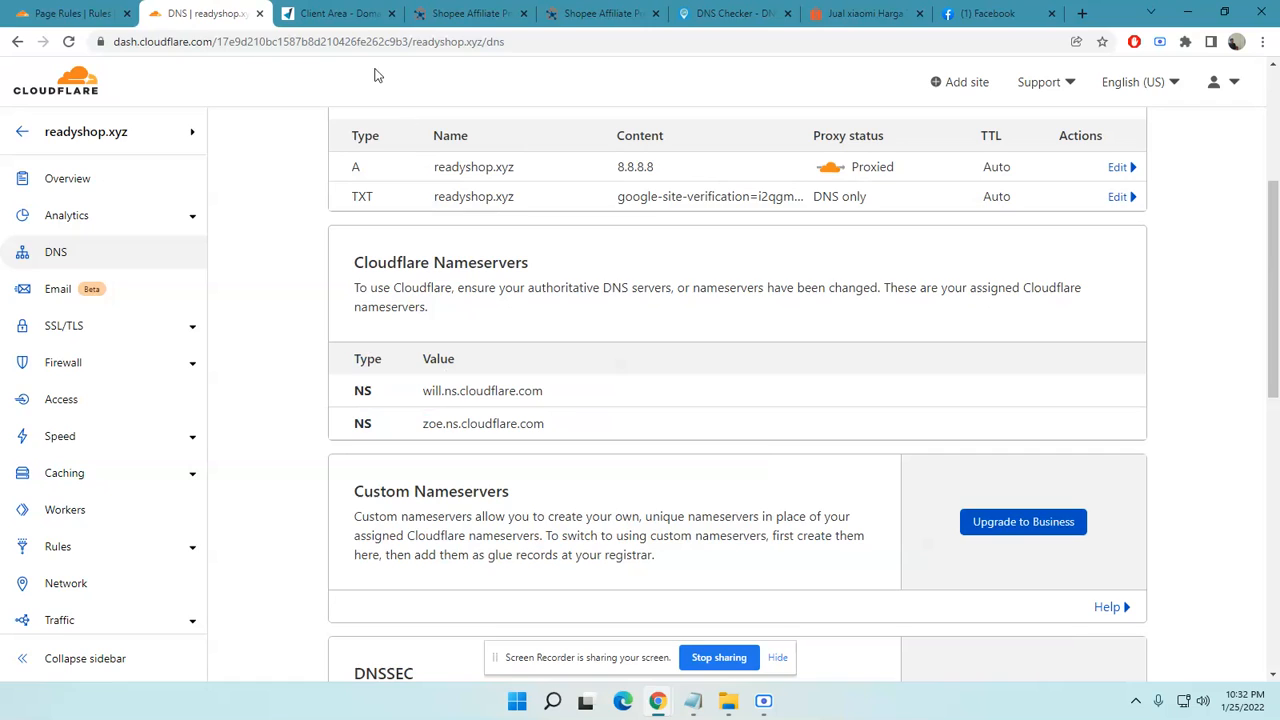
# Return to the DomaiNesia nameserver page and highlight the propagation time in the notice
pyautogui.click(357, 18)
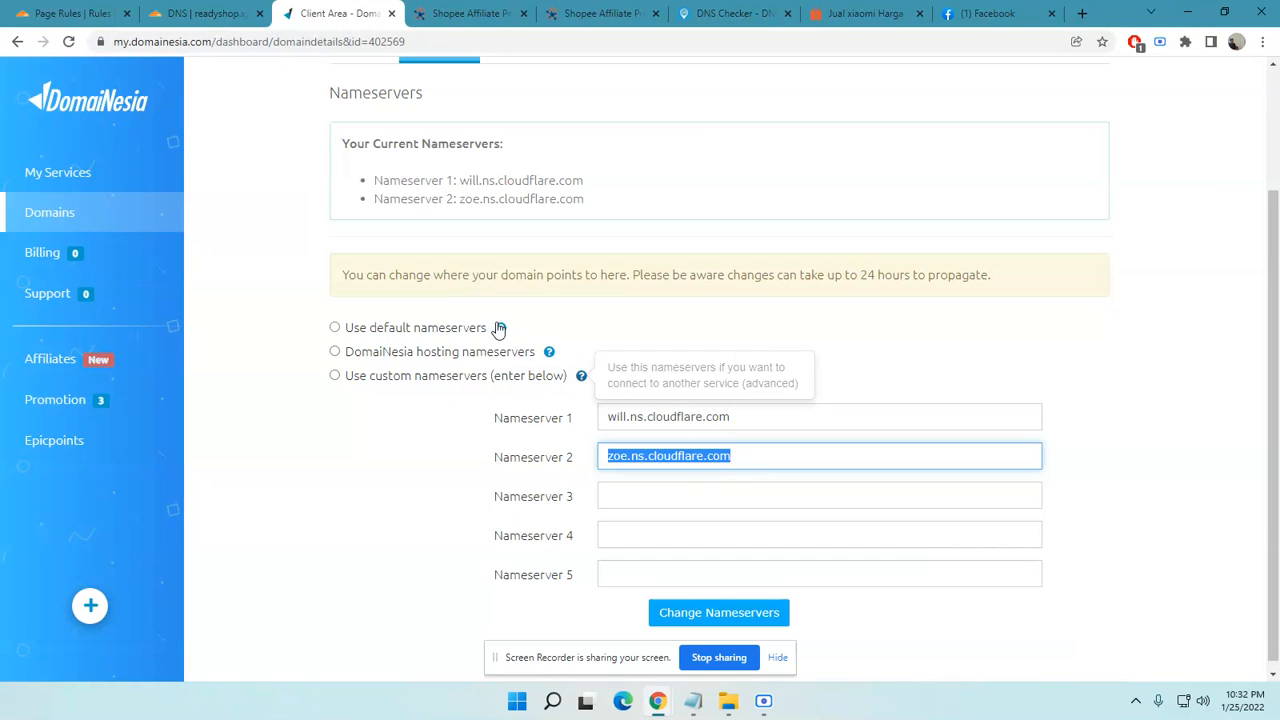
pyautogui.click(641, 354)
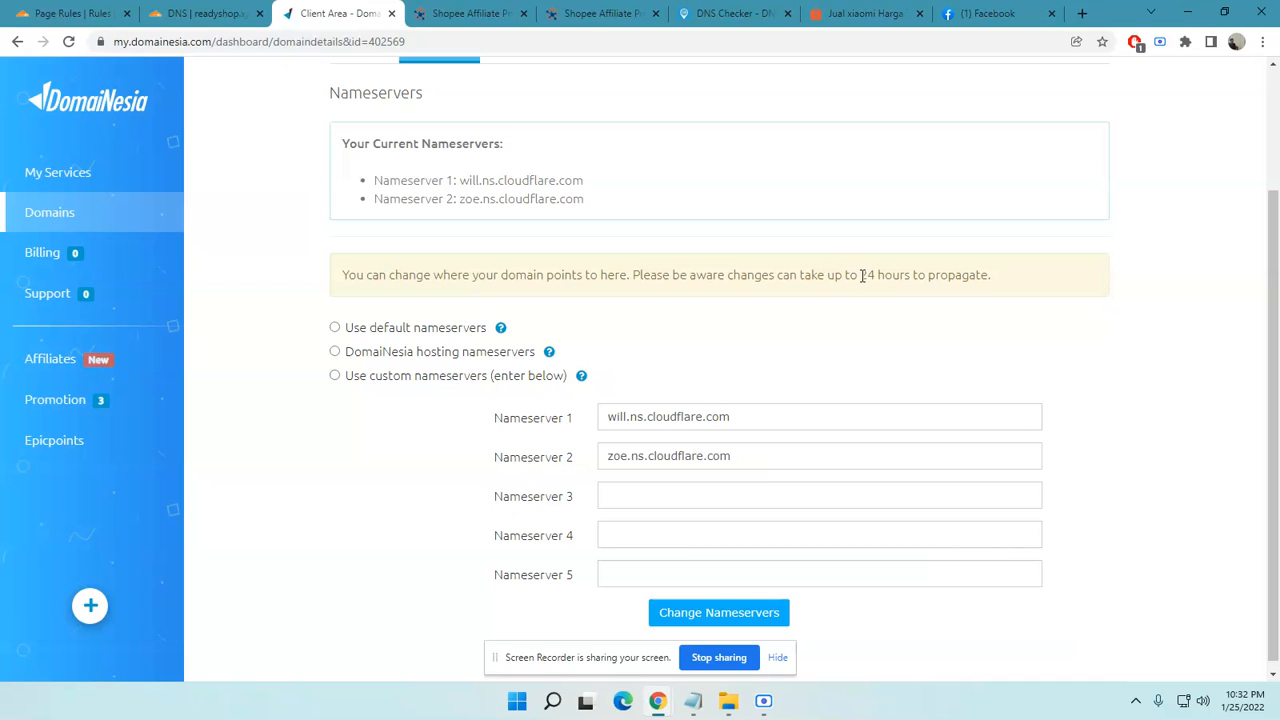
pyautogui.moveTo(873, 274); pyautogui.dragTo(993, 277)
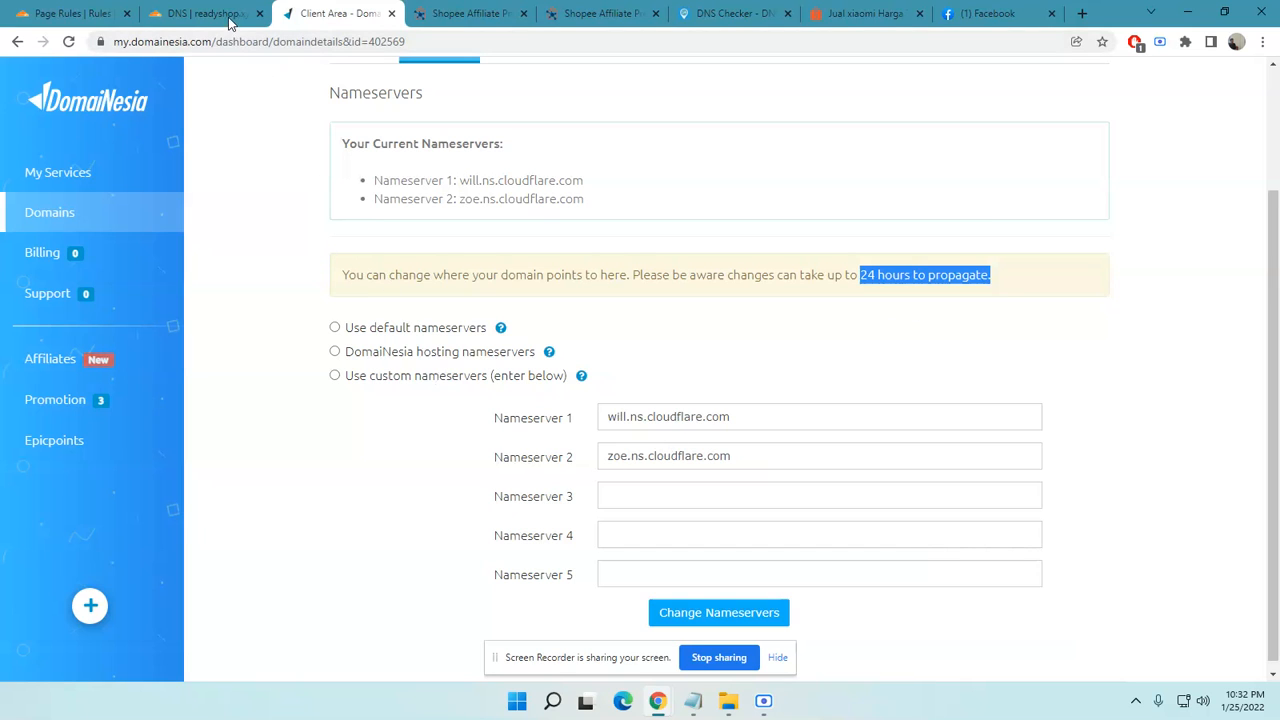
# Switch to DNS Checker and run an NS record lookup for readyshop.xyz
pyautogui.click(717, 18)
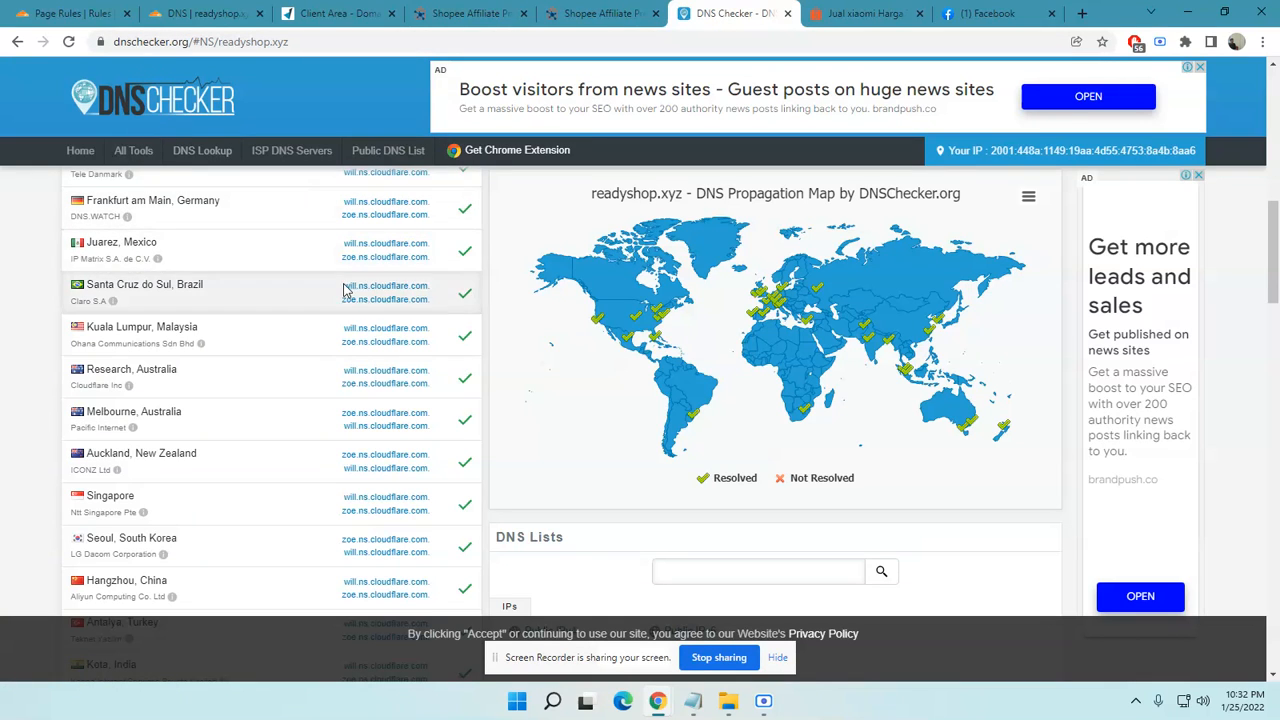
pyautogui.scroll(6, 260, 289)
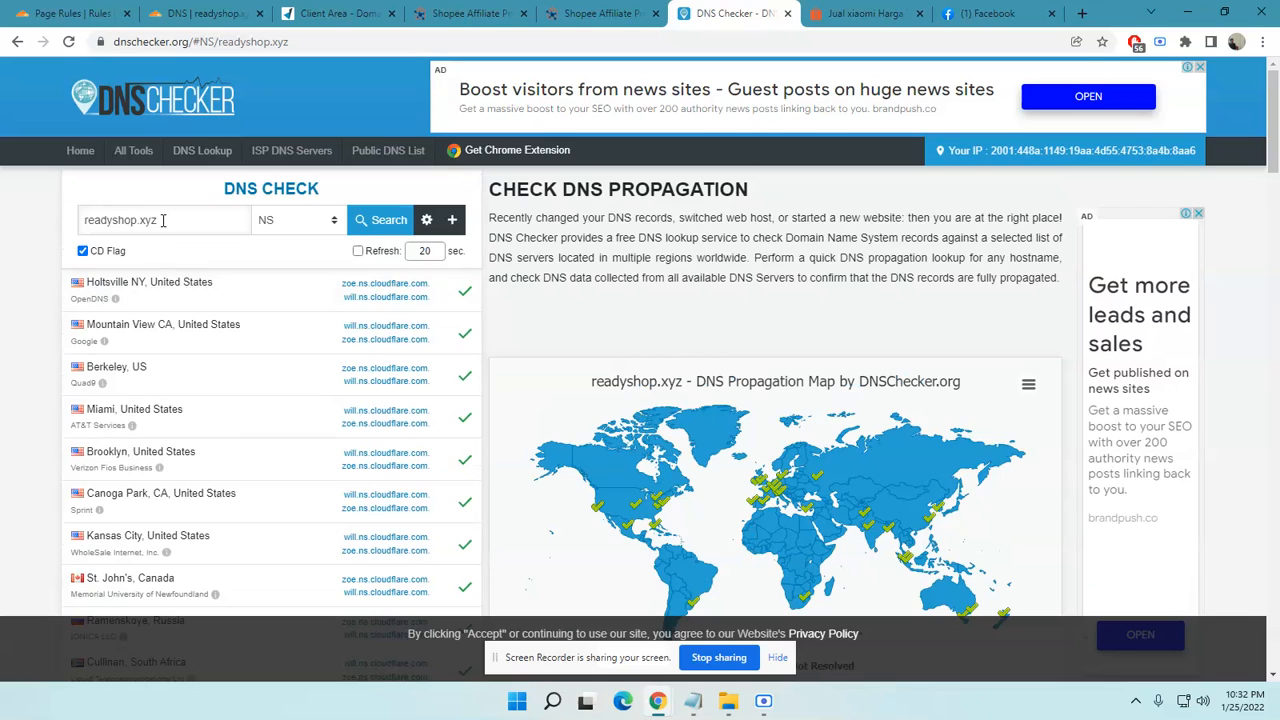
pyautogui.click(278, 224)
pyautogui.click(280, 290)
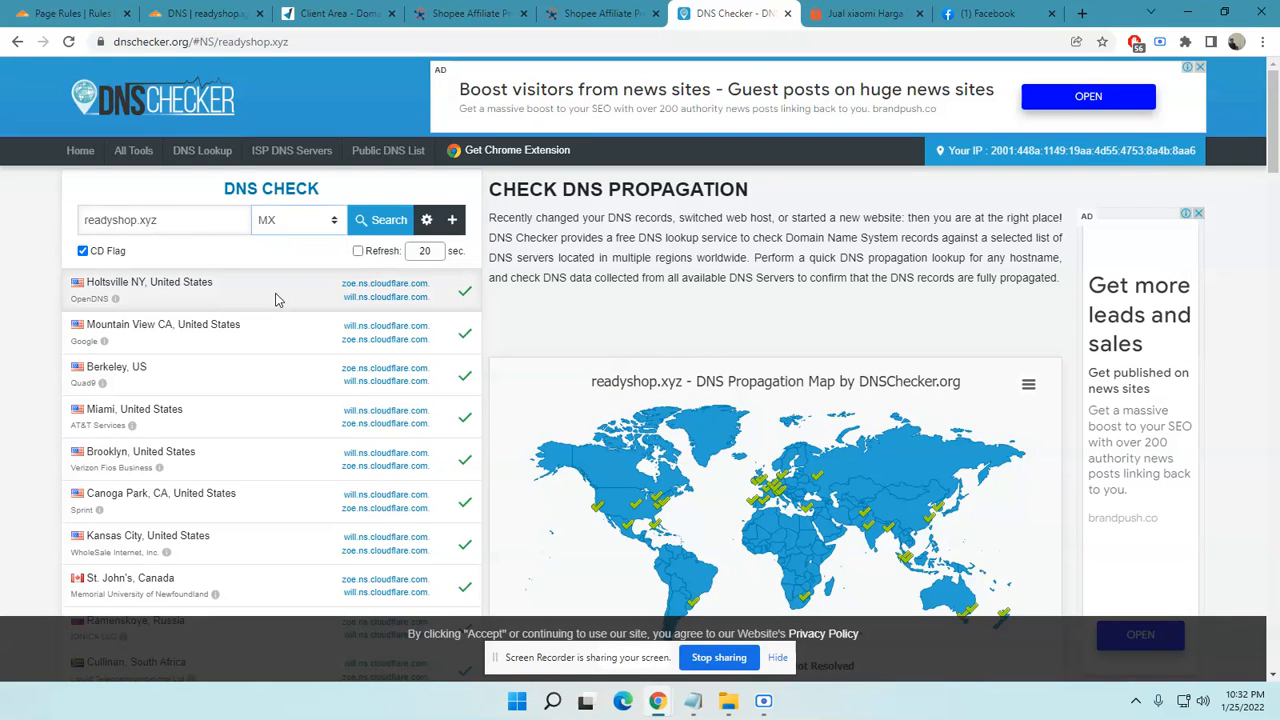
pyautogui.click(287, 224)
pyautogui.click(298, 303)
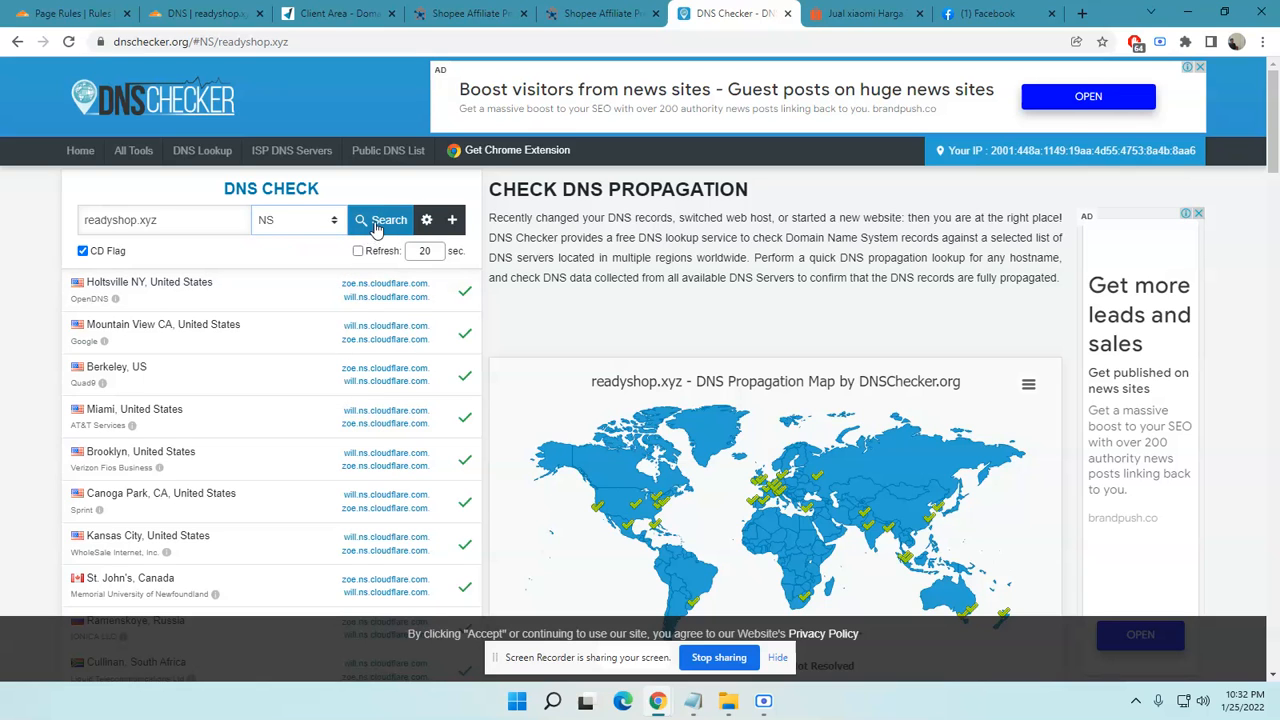
pyautogui.click(377, 222)
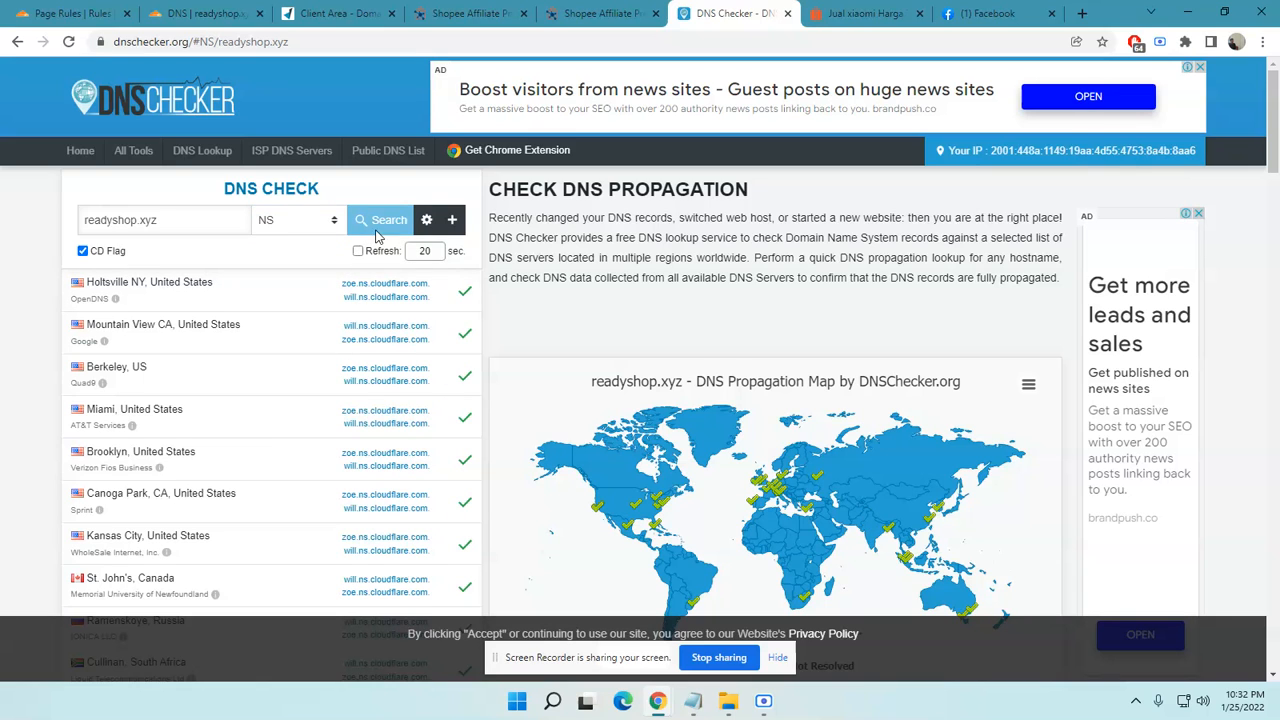
# Examine the nameserver propagation status for readyshop.xyz across all listed DNS server locations
pyautogui.scroll(-3, 380, 343)
pyautogui.scroll(-2, 380, 343)
pyautogui.scroll(5, 375, 340)
pyautogui.scroll(-10, 368, 338)
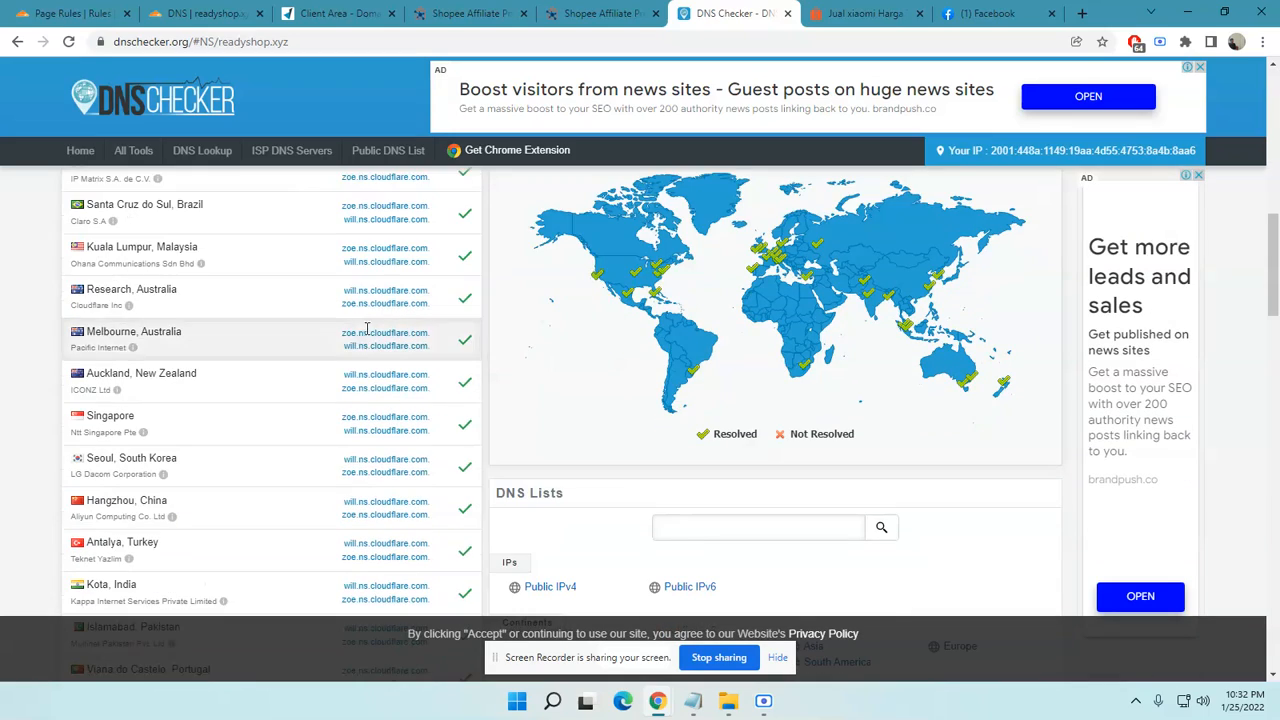
pyautogui.scroll(-4, 369, 325)
pyautogui.scroll(6, 398, 265)
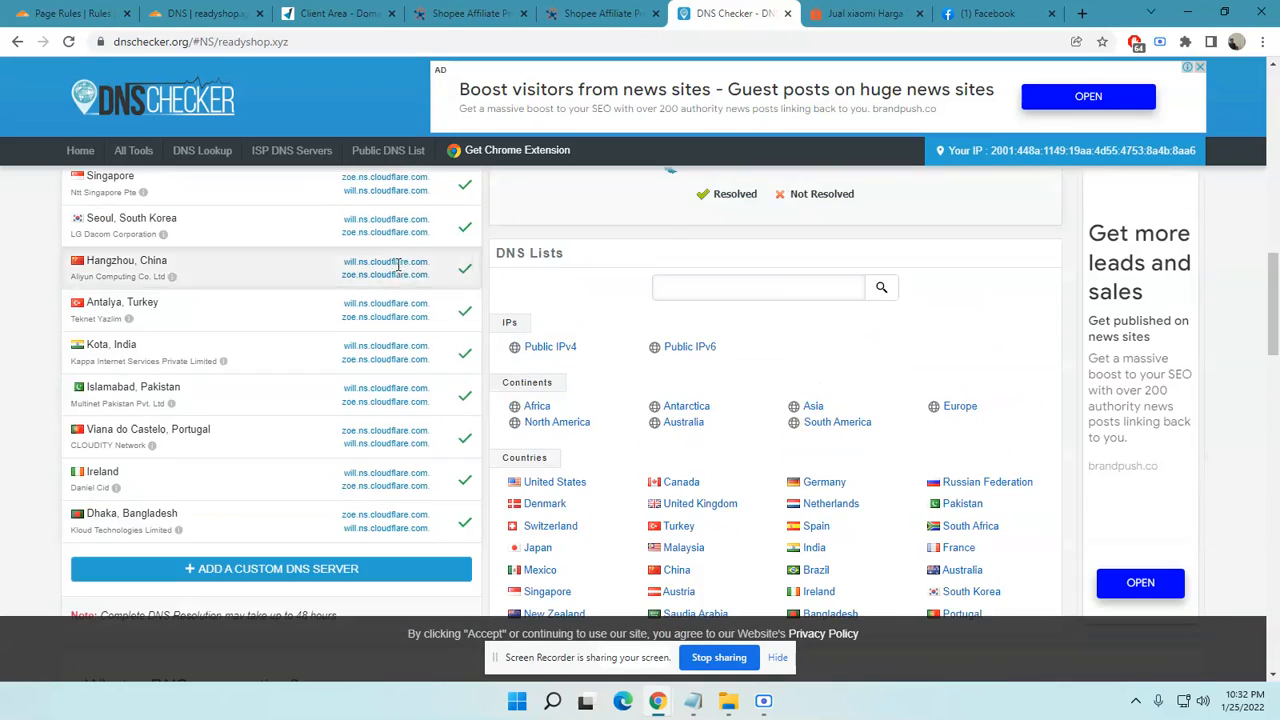
pyautogui.scroll(4, 398, 265)
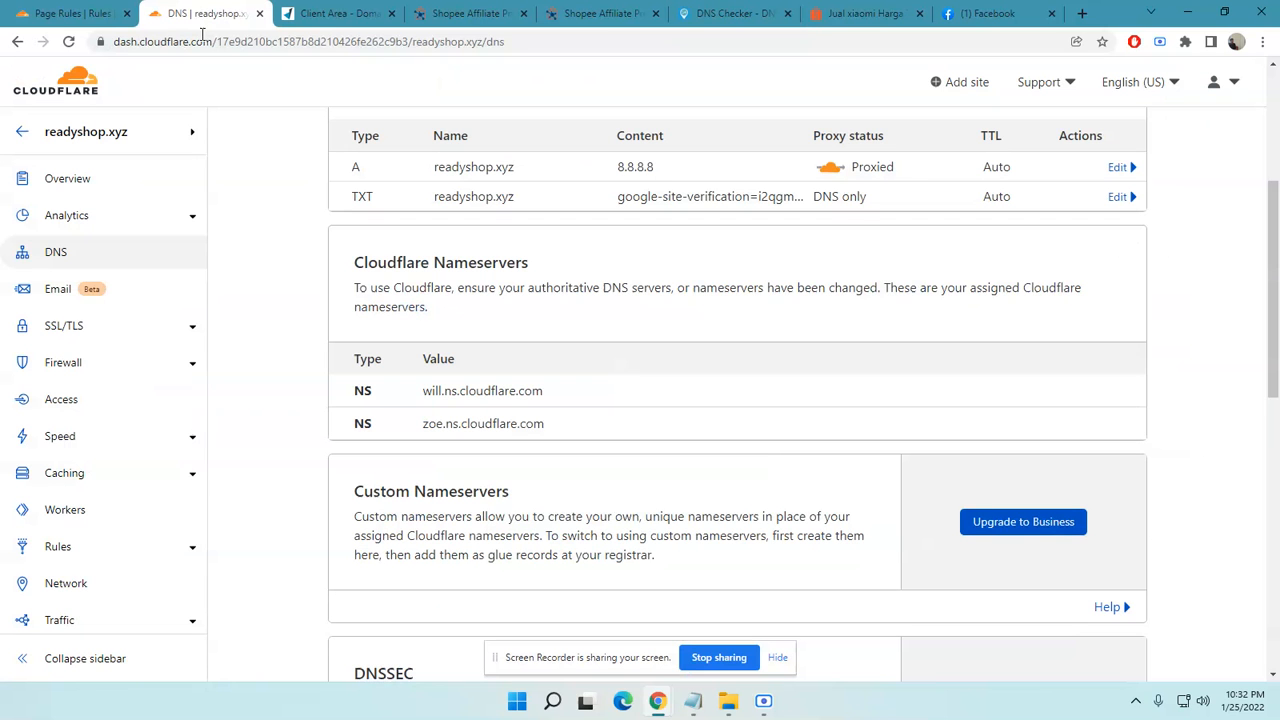
# Start a new DNS record of type A for readyshop.xyz in Cloudflare and set its name to @
pyautogui.scroll(3, 427, 300)
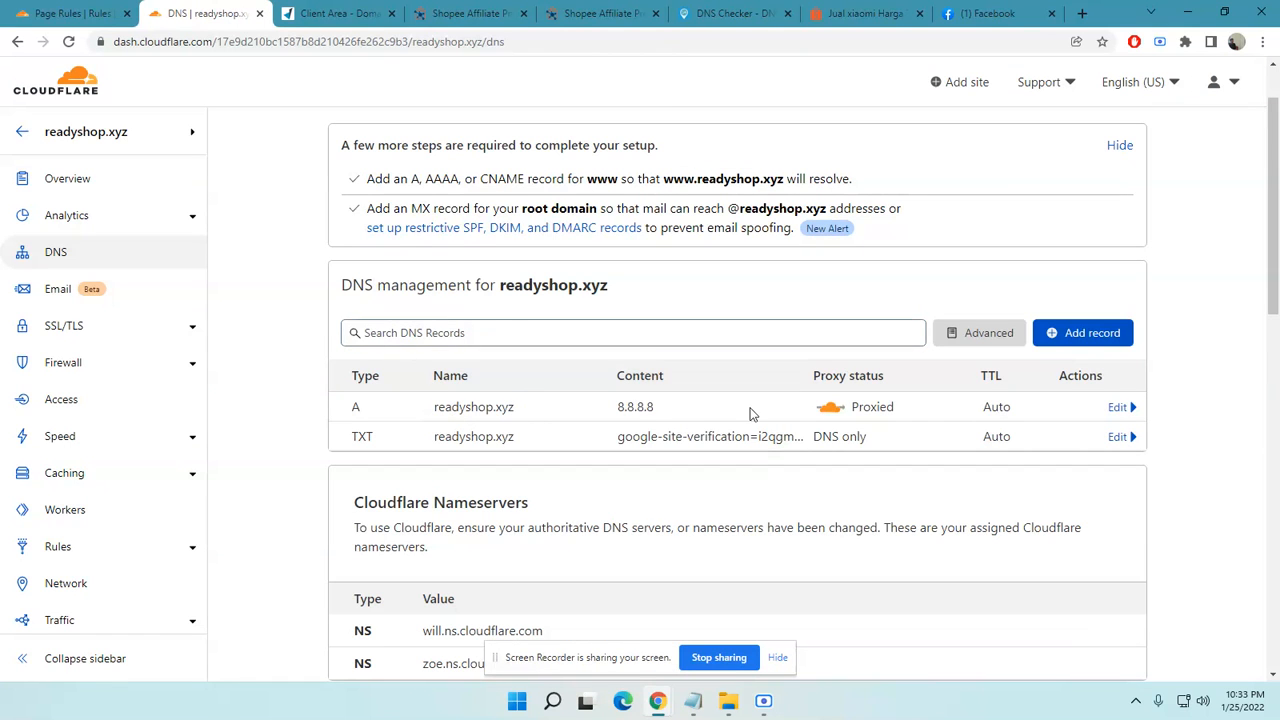
pyautogui.click(1057, 344)
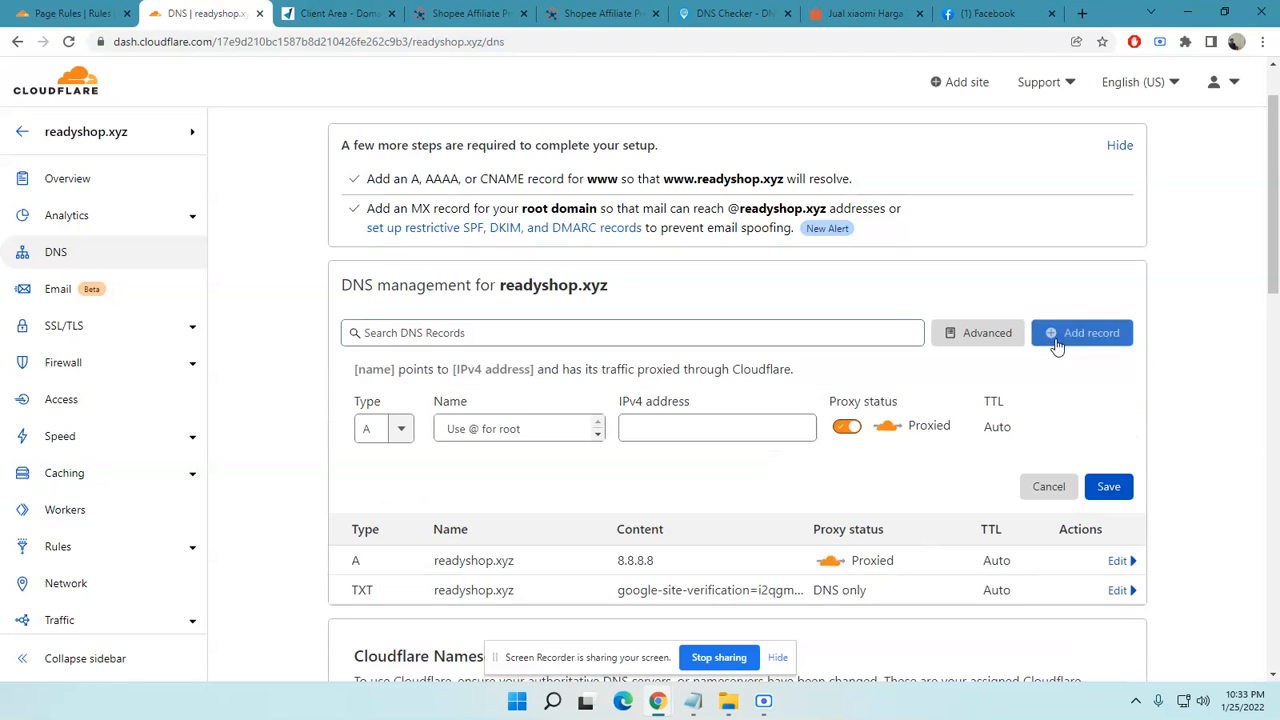
pyautogui.click(466, 424)
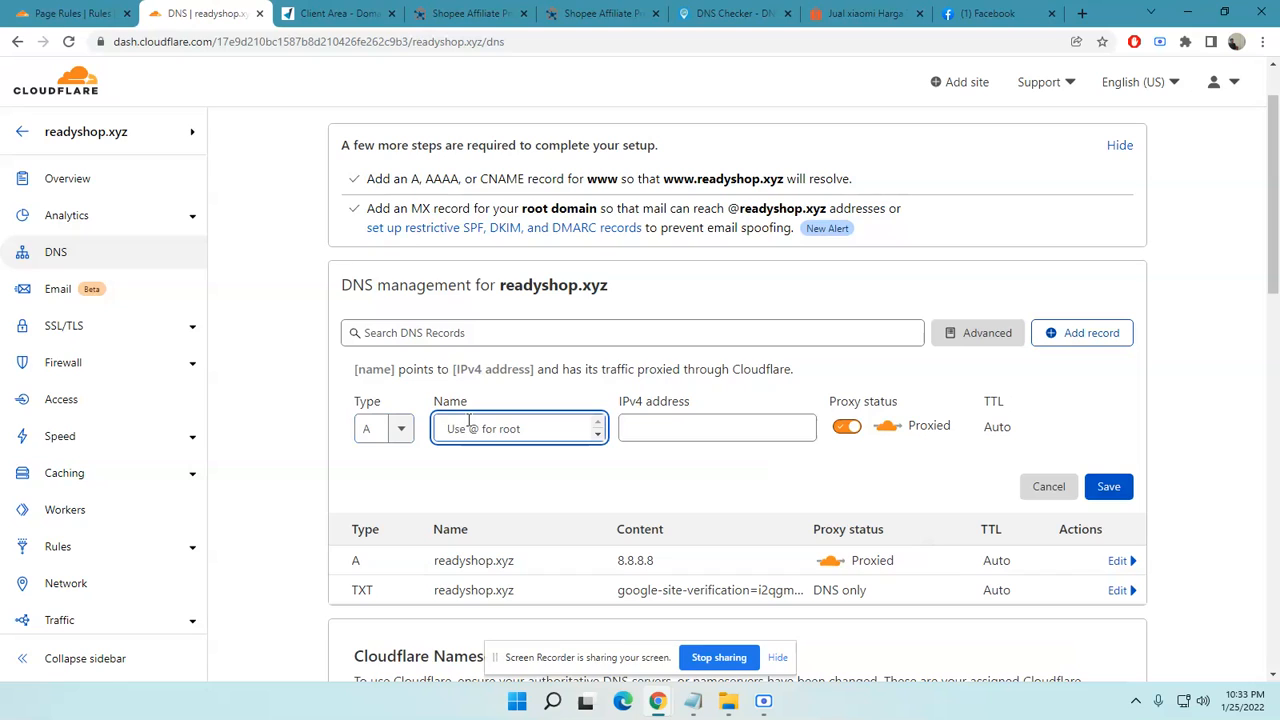
pyautogui.write('@')
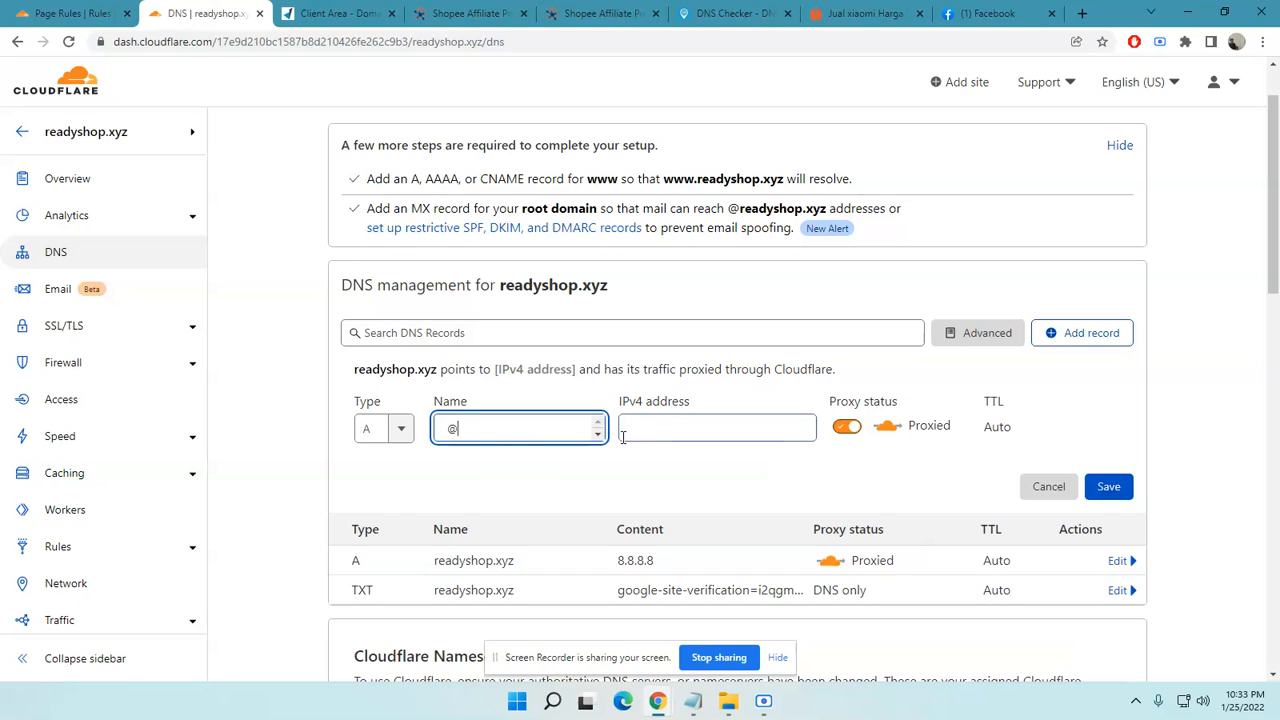
pyautogui.click(651, 421)
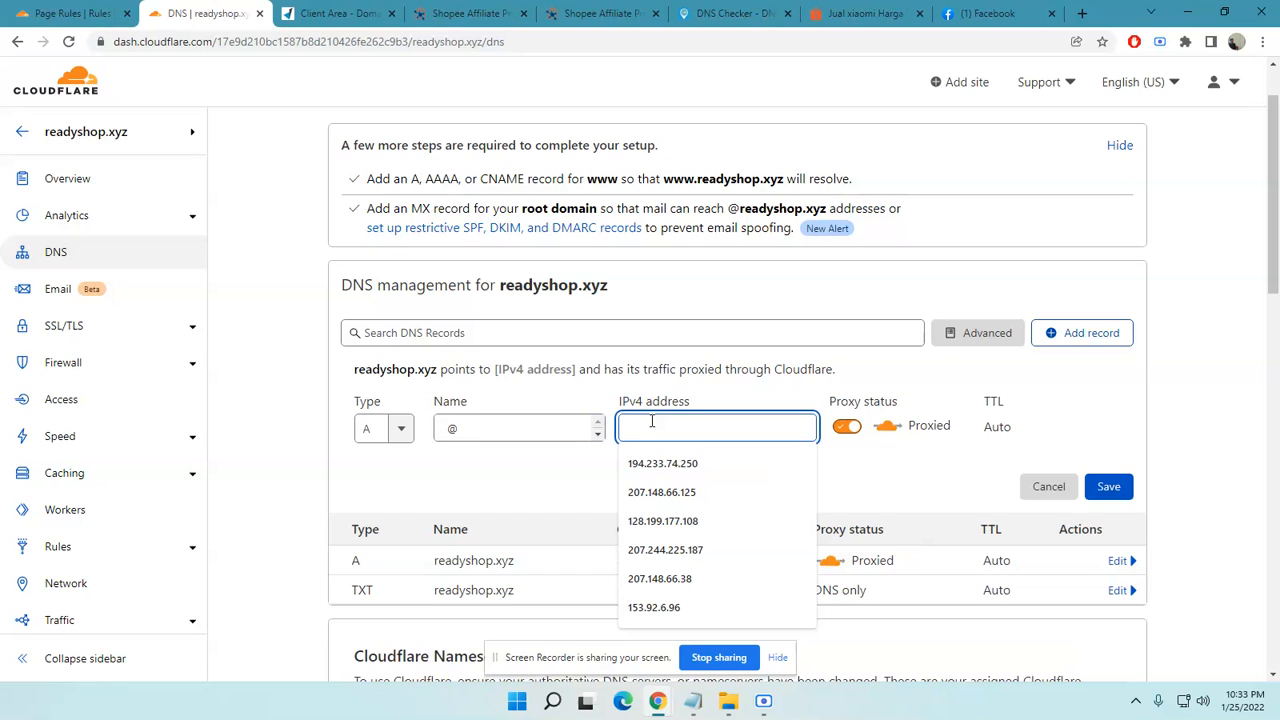
pyautogui.click(575, 474)
pyautogui.click(630, 432)
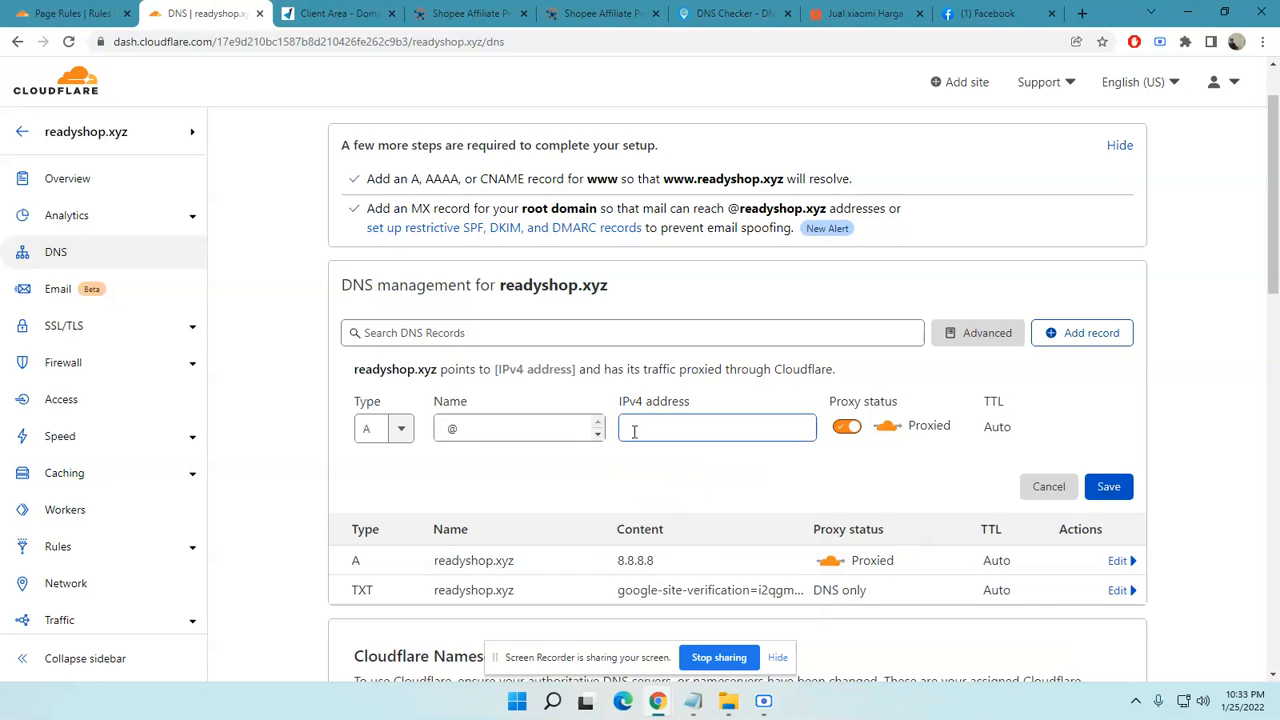
pyautogui.click(564, 480)
pyautogui.click(651, 426)
pyautogui.click(585, 477)
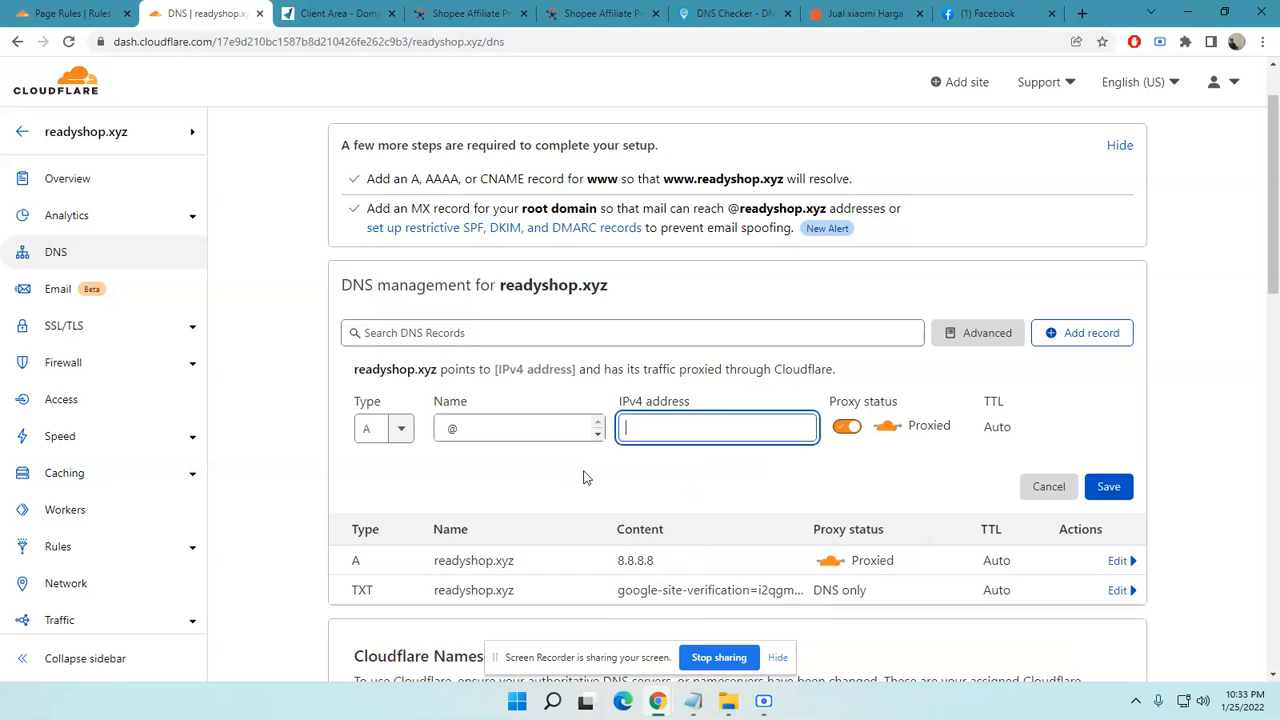
pyautogui.click(639, 427)
pyautogui.click(574, 488)
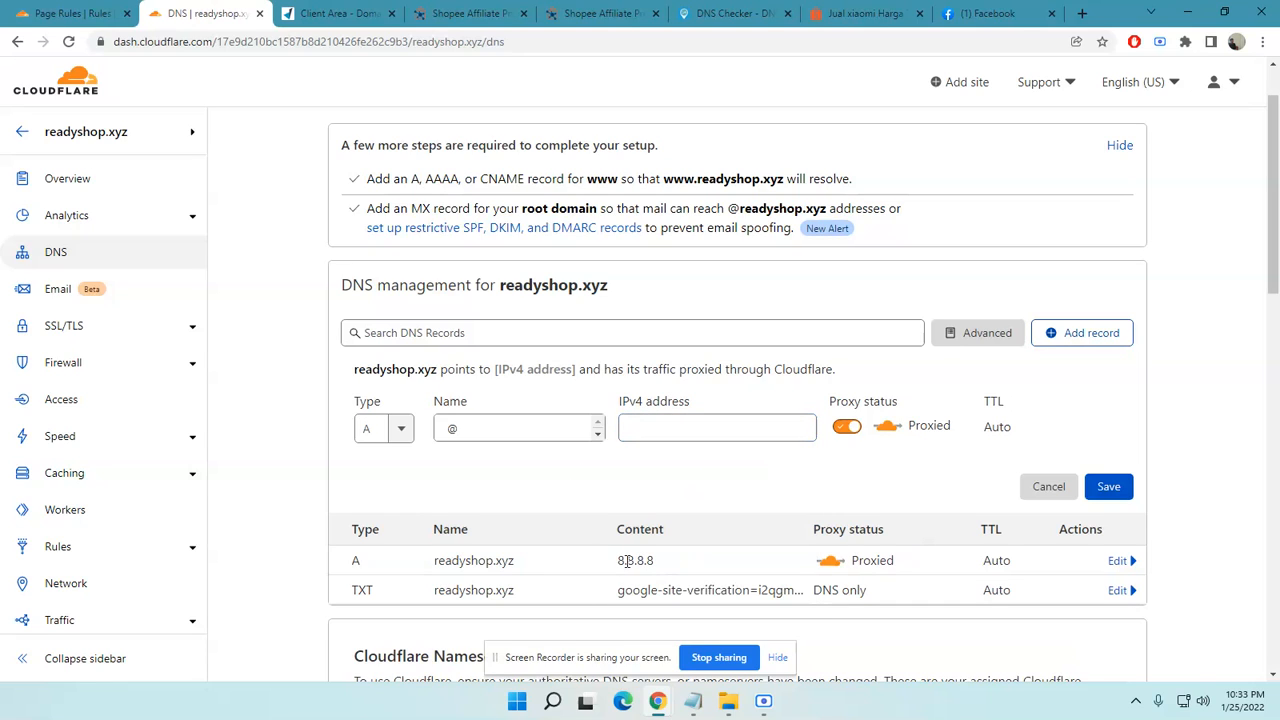
pyautogui.click(687, 433)
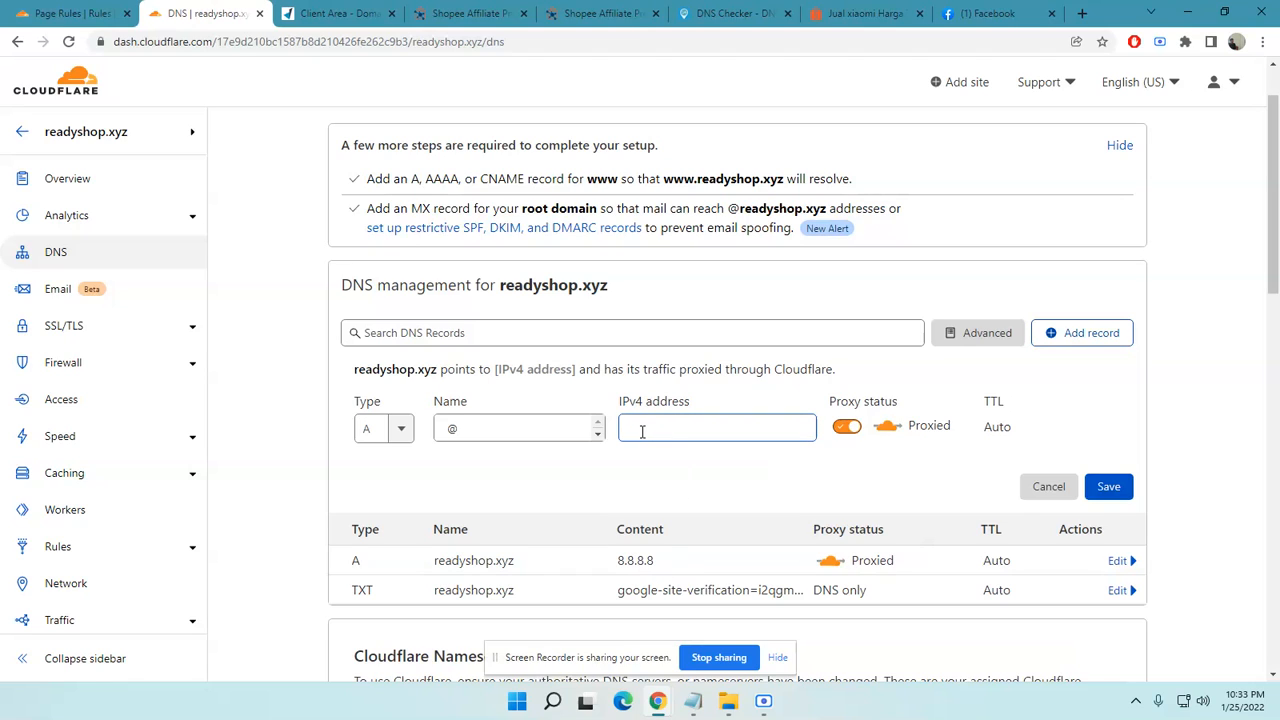
pyautogui.click(455, 476)
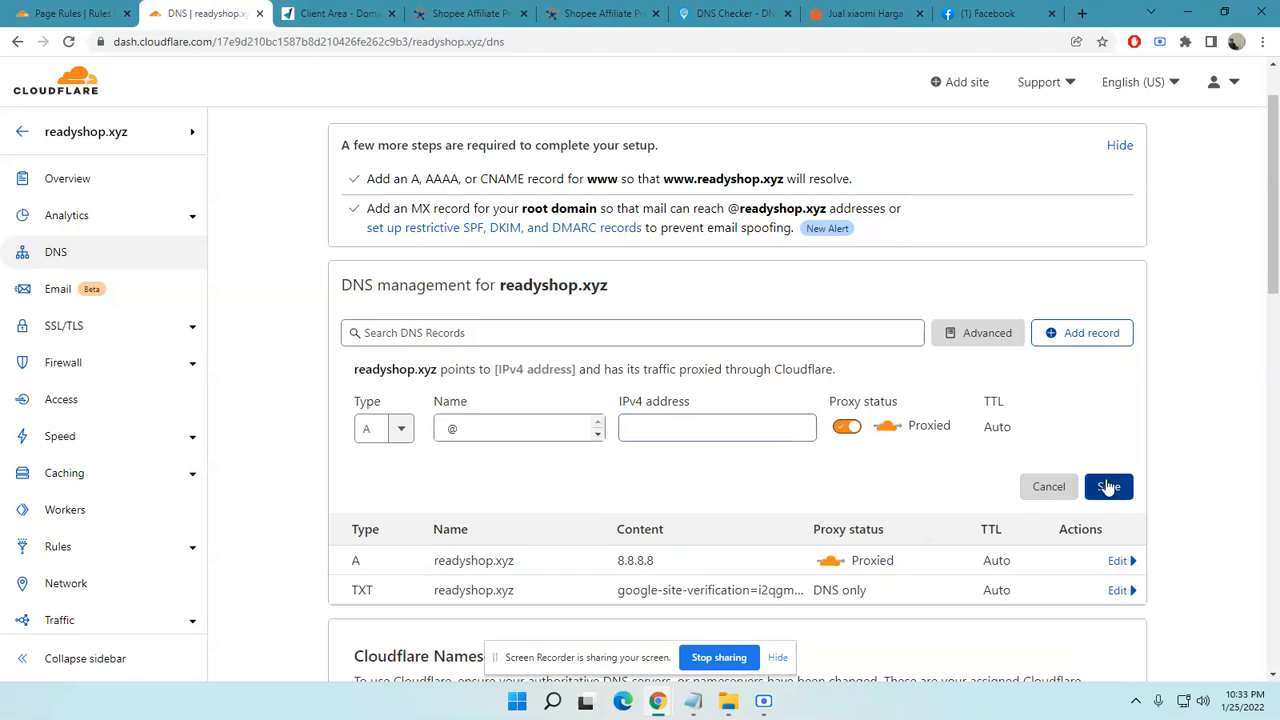
pyautogui.click(1047, 490)
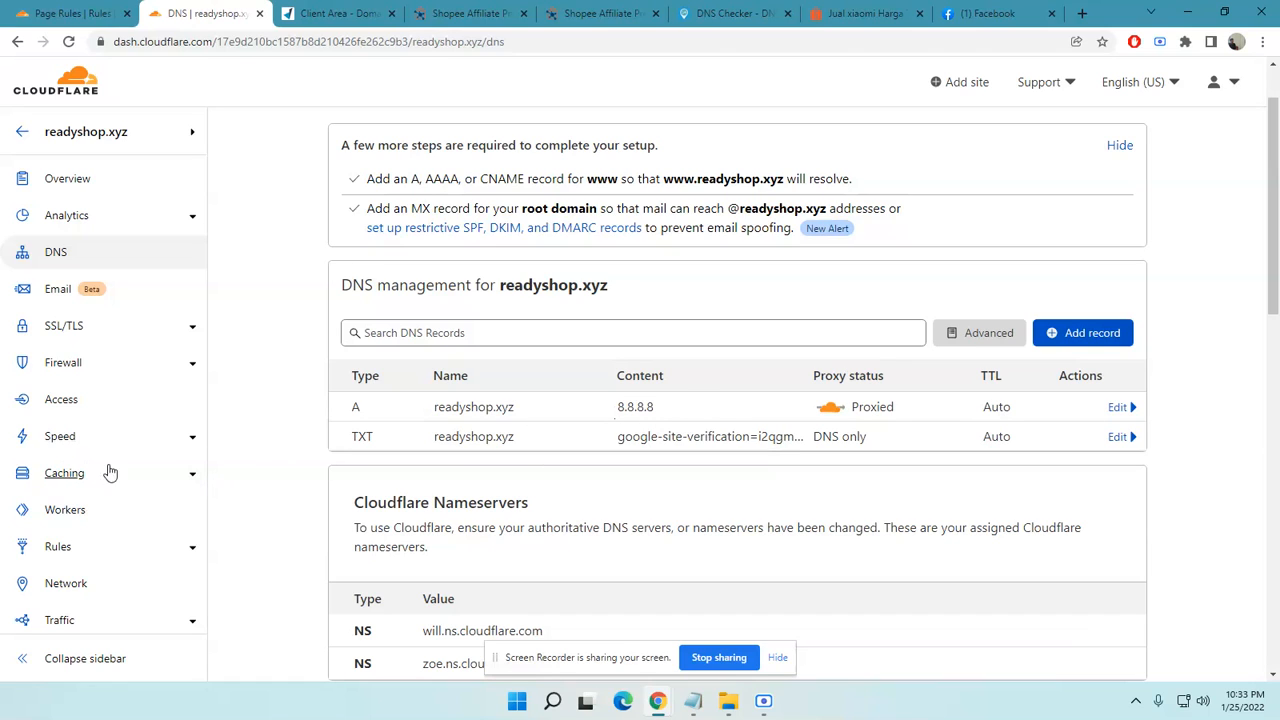
# Go to the Page Rules of readyshop.xyz and open the *readyshop.xyz/toko/*/* rule for editing
pyautogui.scroll(-2, 87, 505)
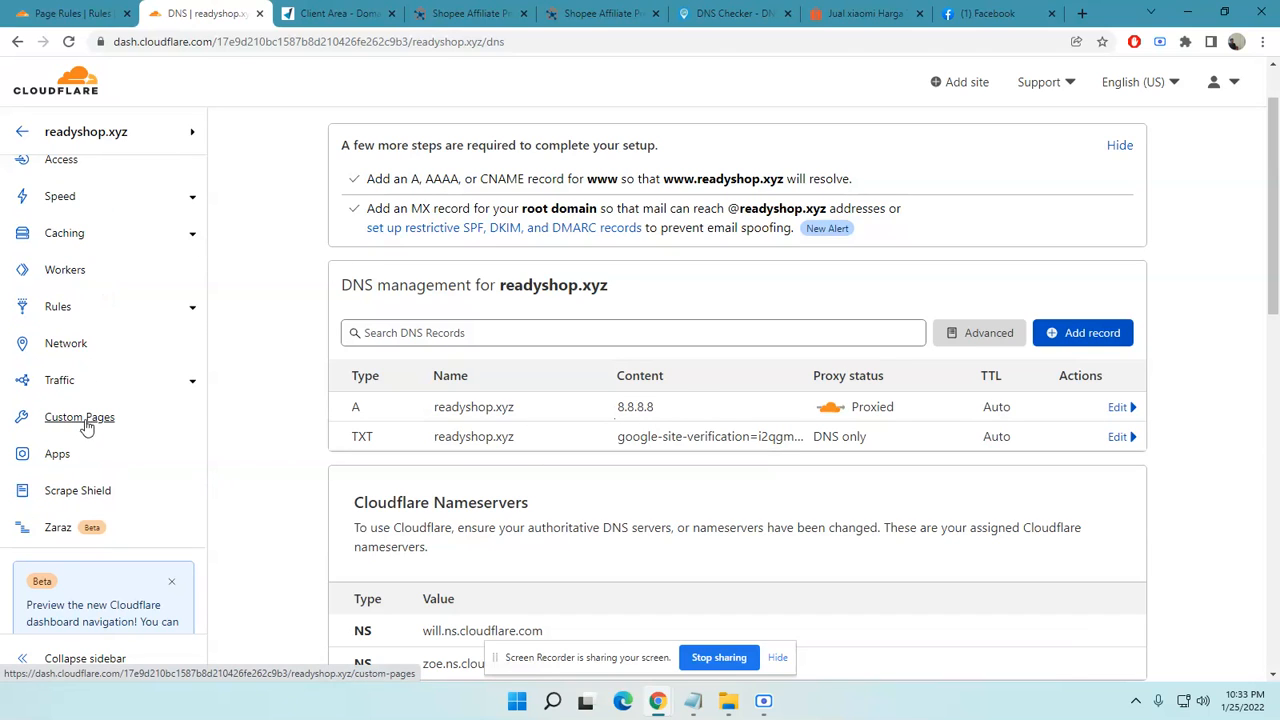
pyautogui.click(87, 313)
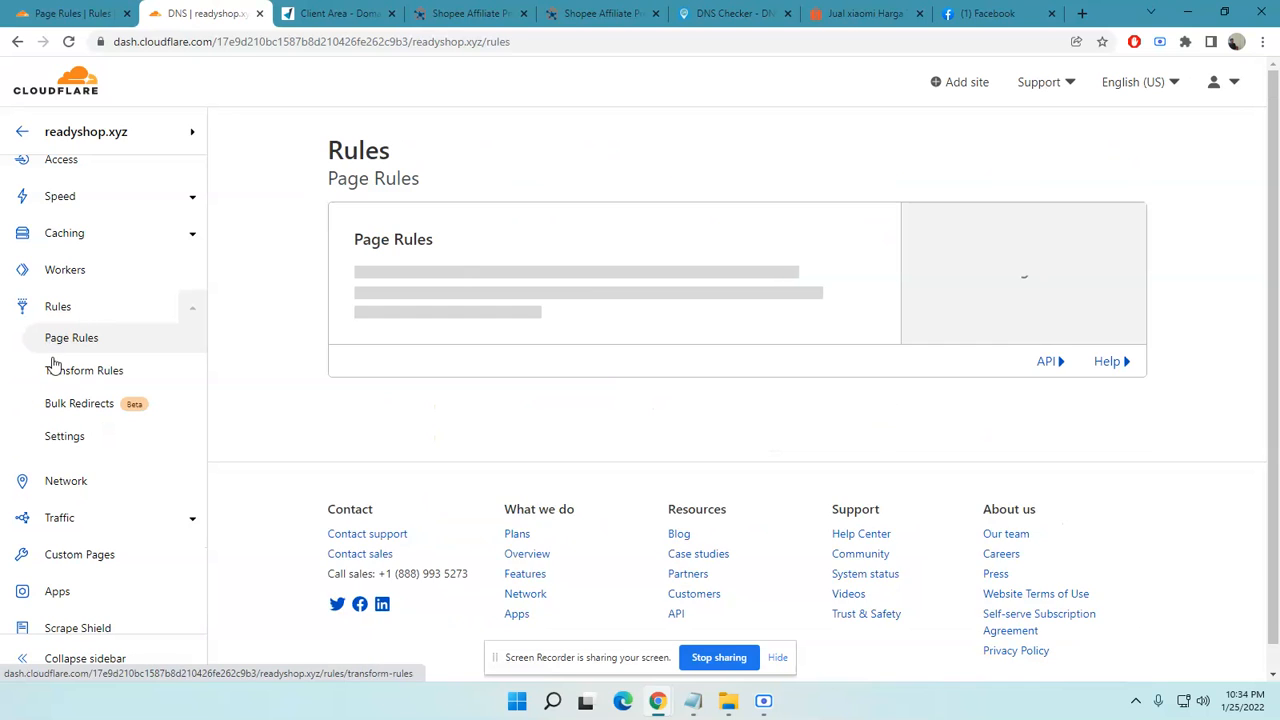
pyautogui.click(80, 340)
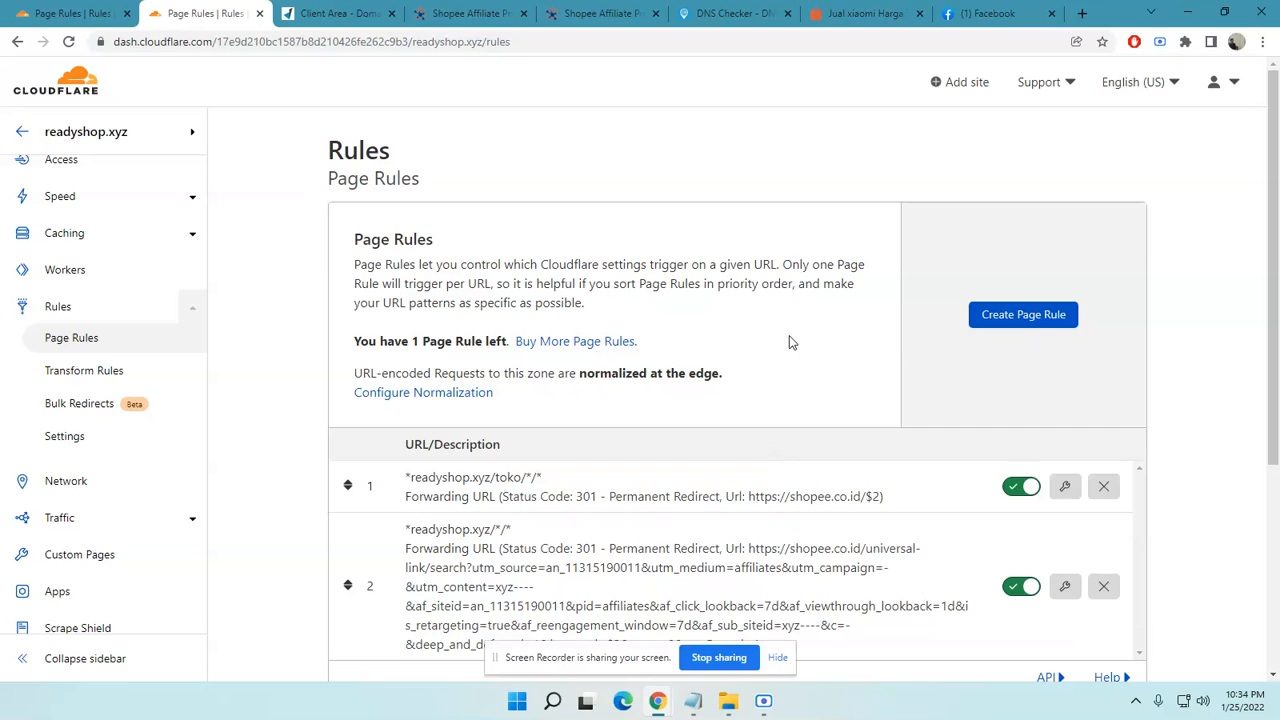
pyautogui.scroll(-2, 499, 481)
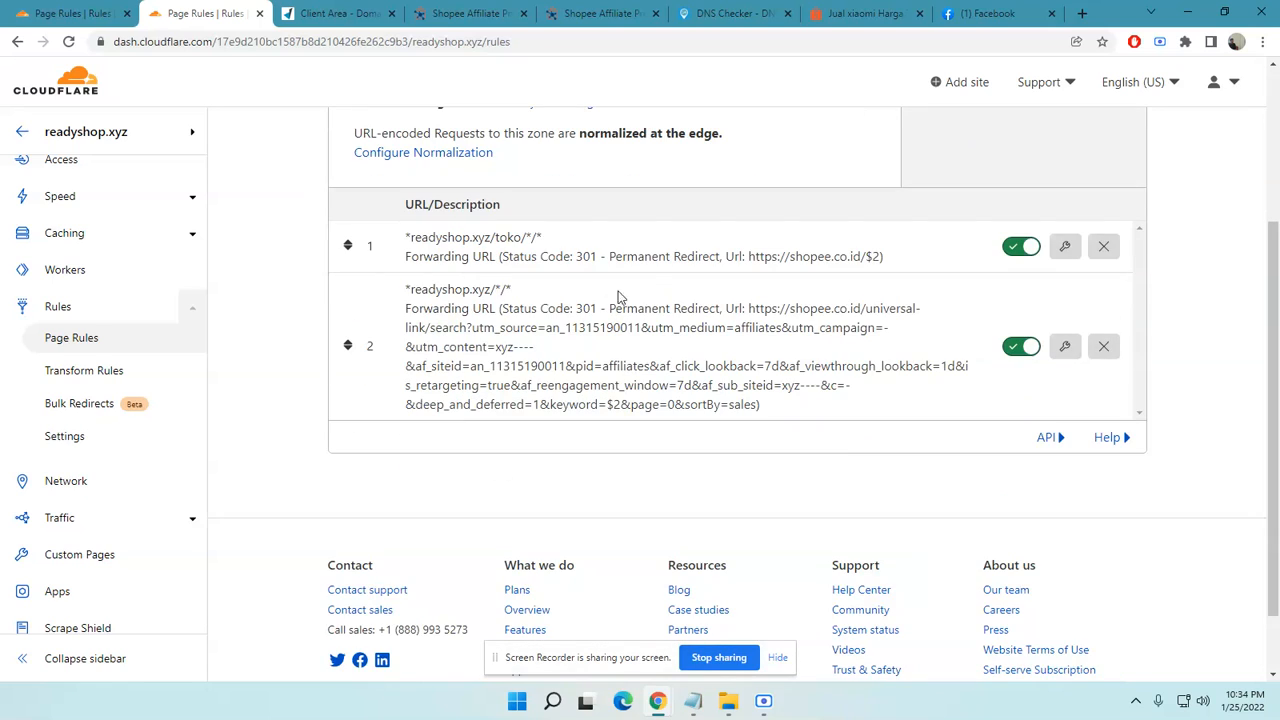
pyautogui.click(1064, 250)
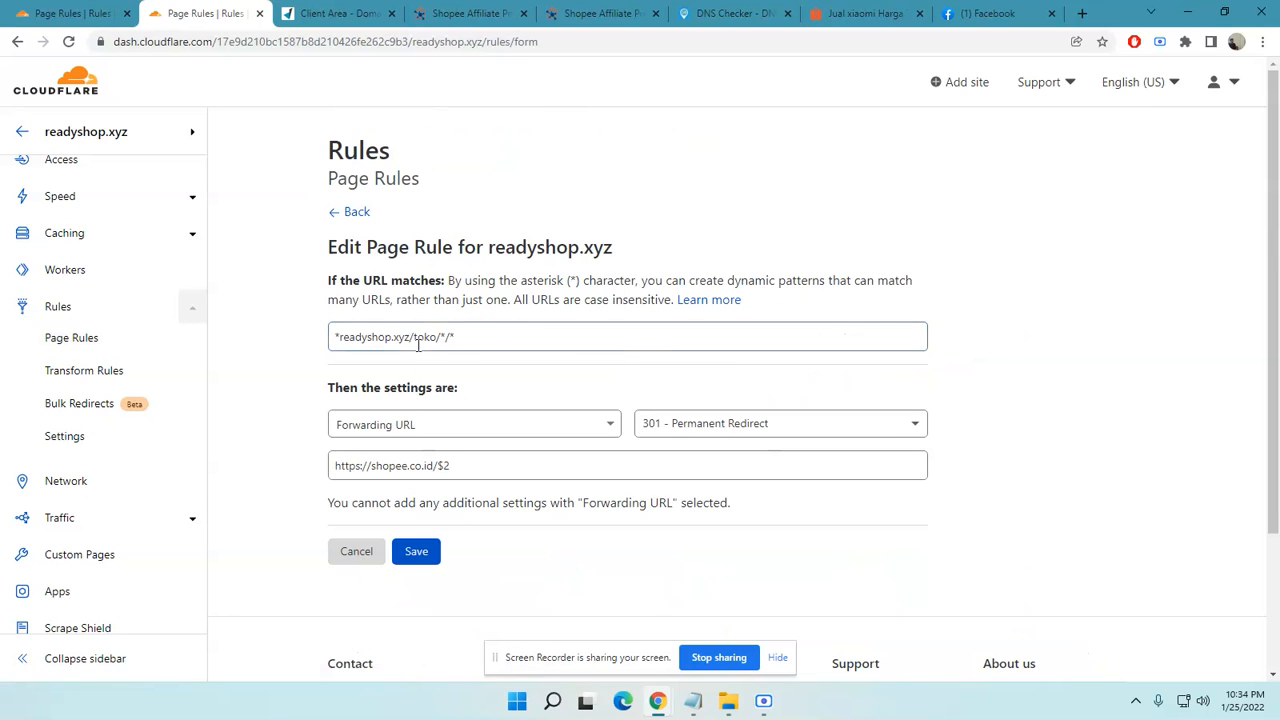
# Enlarge the page and highlight the domain and the "toko" segment in the rule's URL pattern
pyautogui.hotkey('ctrl', '+')
pyautogui.hotkey('ctrl', '+')
pyautogui.hotkey('ctrl', '+')
pyautogui.hotkey('ctrl', '+')
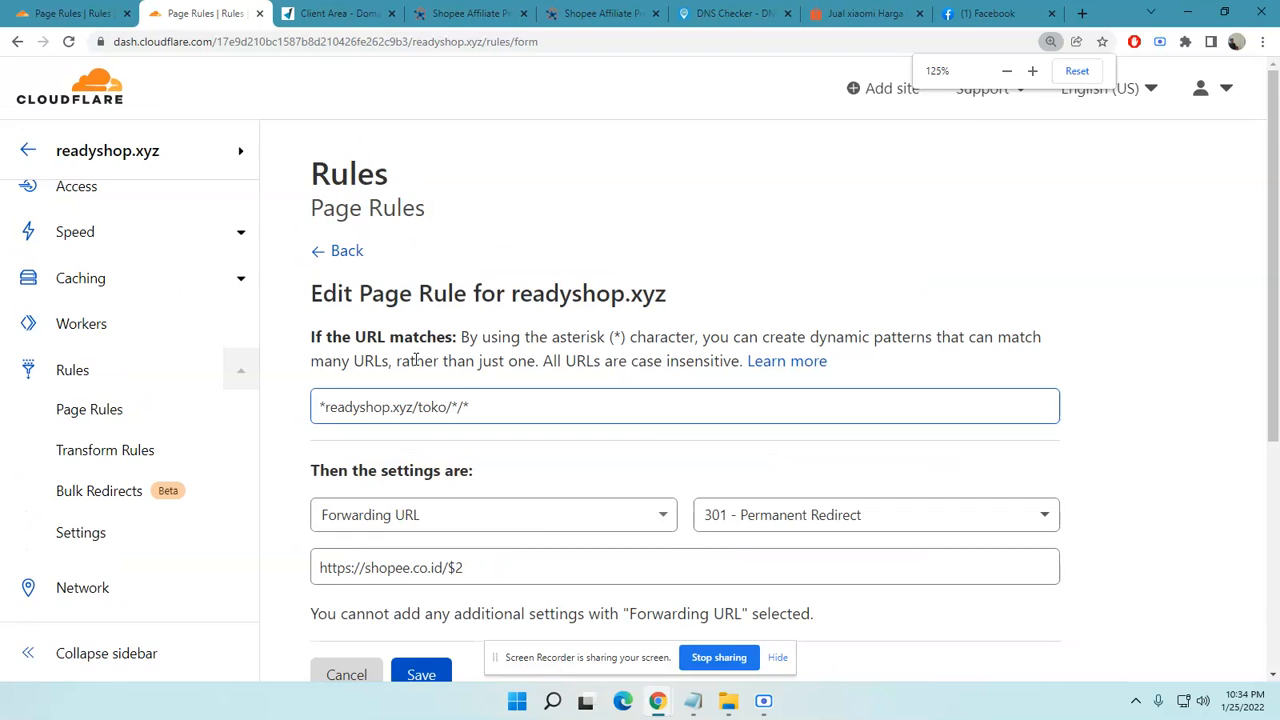
pyautogui.scroll(-2, 491, 385)
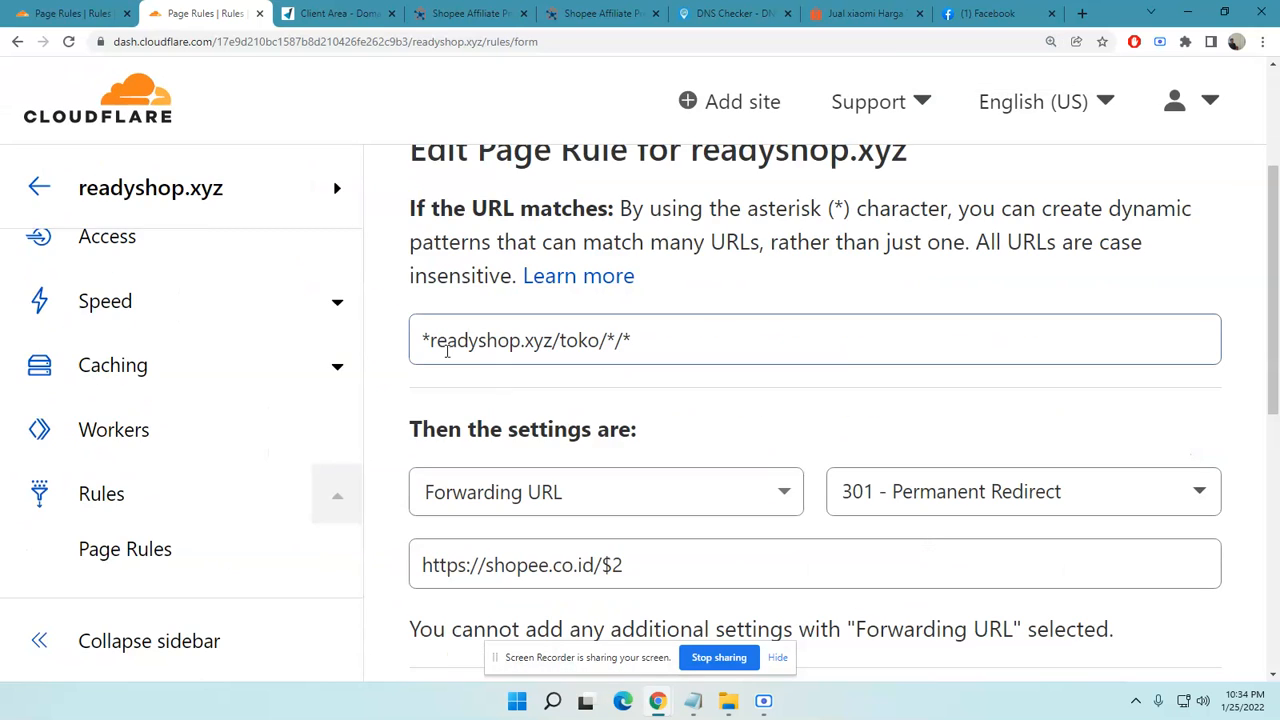
pyautogui.moveTo(431, 343); pyautogui.dragTo(567, 341)
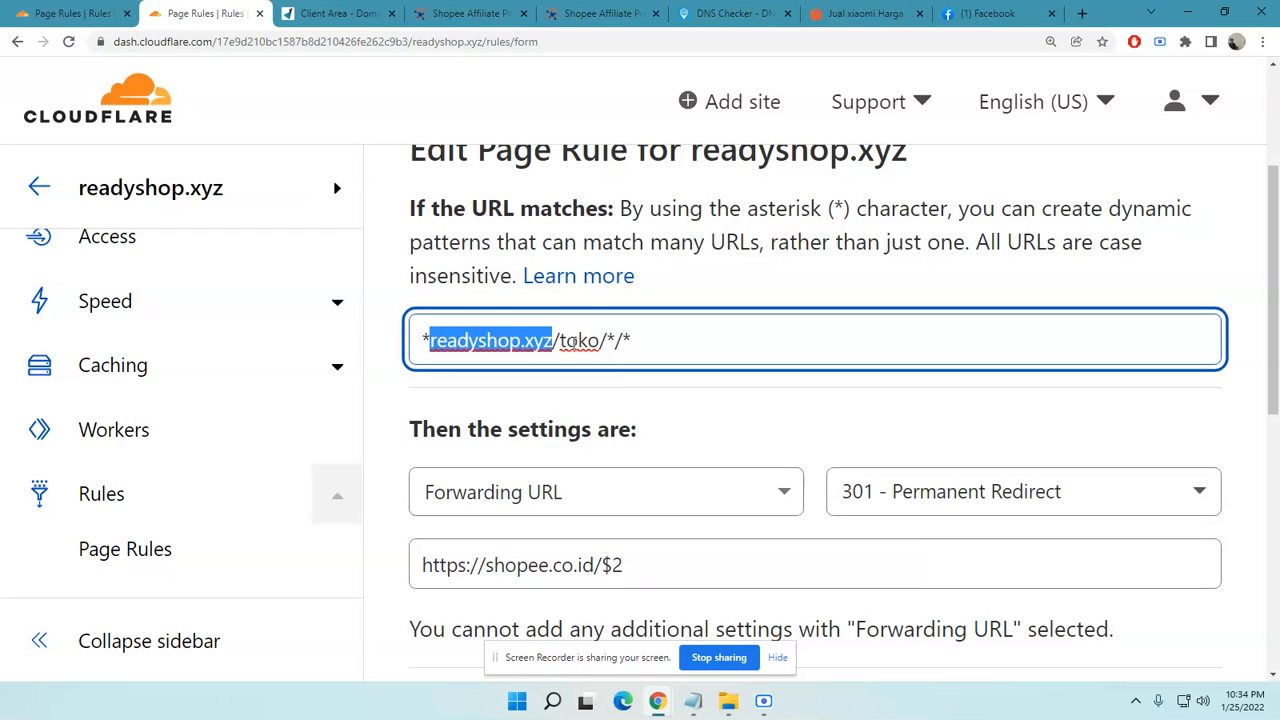
pyautogui.click(562, 341)
pyautogui.moveTo(559, 340); pyautogui.dragTo(598, 340)
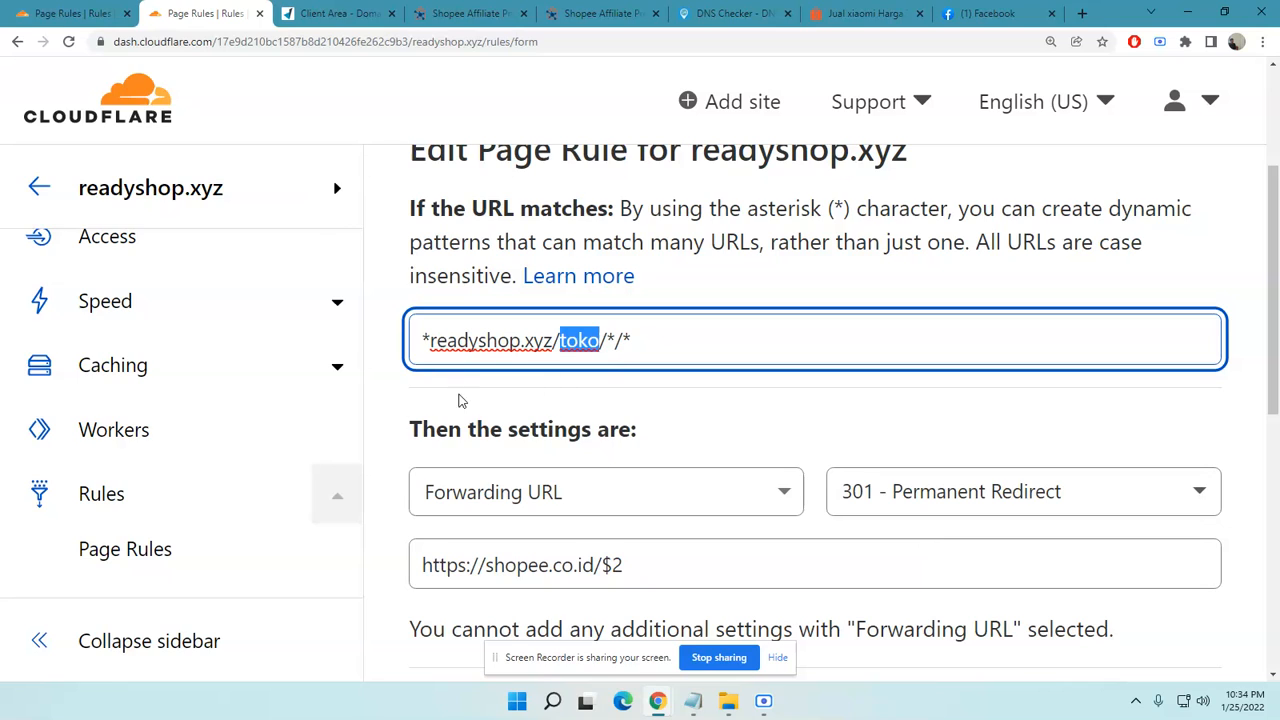
# Set the page rule's setting to Forwarding URL with status code 301 - Permanent Redirect
pyautogui.click(533, 510)
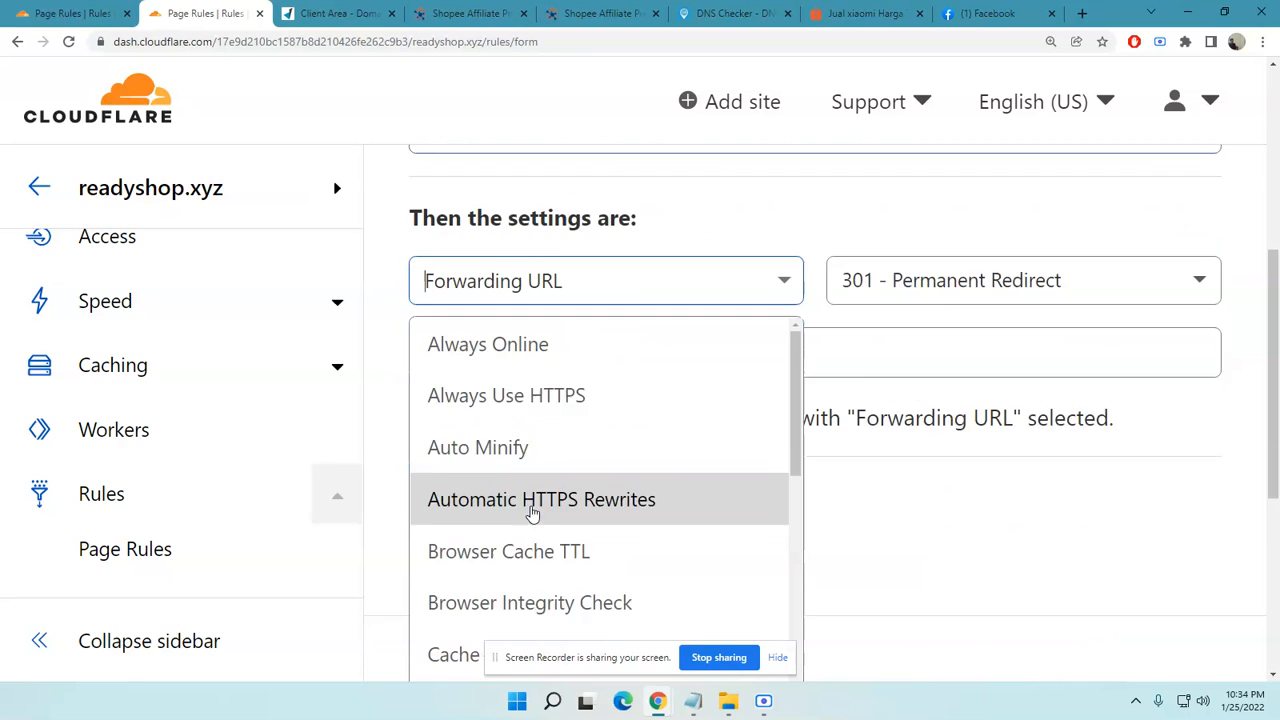
pyautogui.scroll(-1, 570, 487)
pyautogui.scroll(1, 549, 426)
pyautogui.scroll(-5, 549, 428)
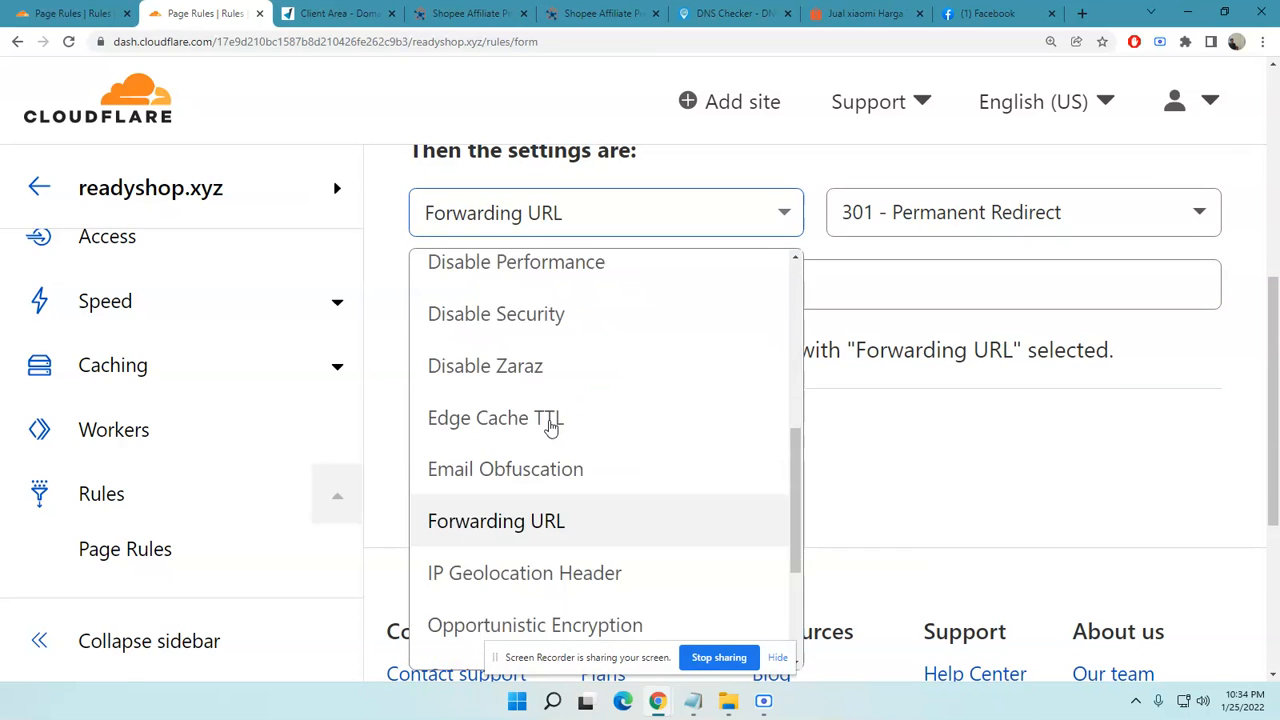
pyautogui.click(548, 522)
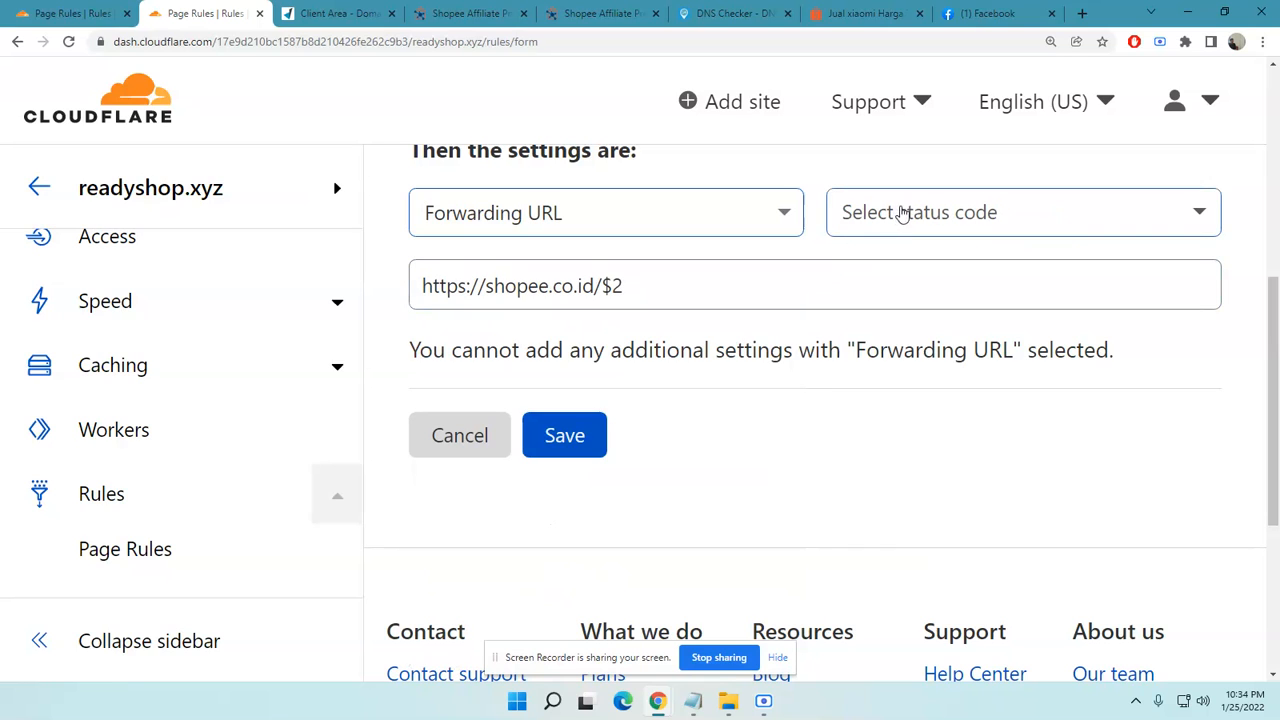
pyautogui.click(903, 212)
pyautogui.click(931, 273)
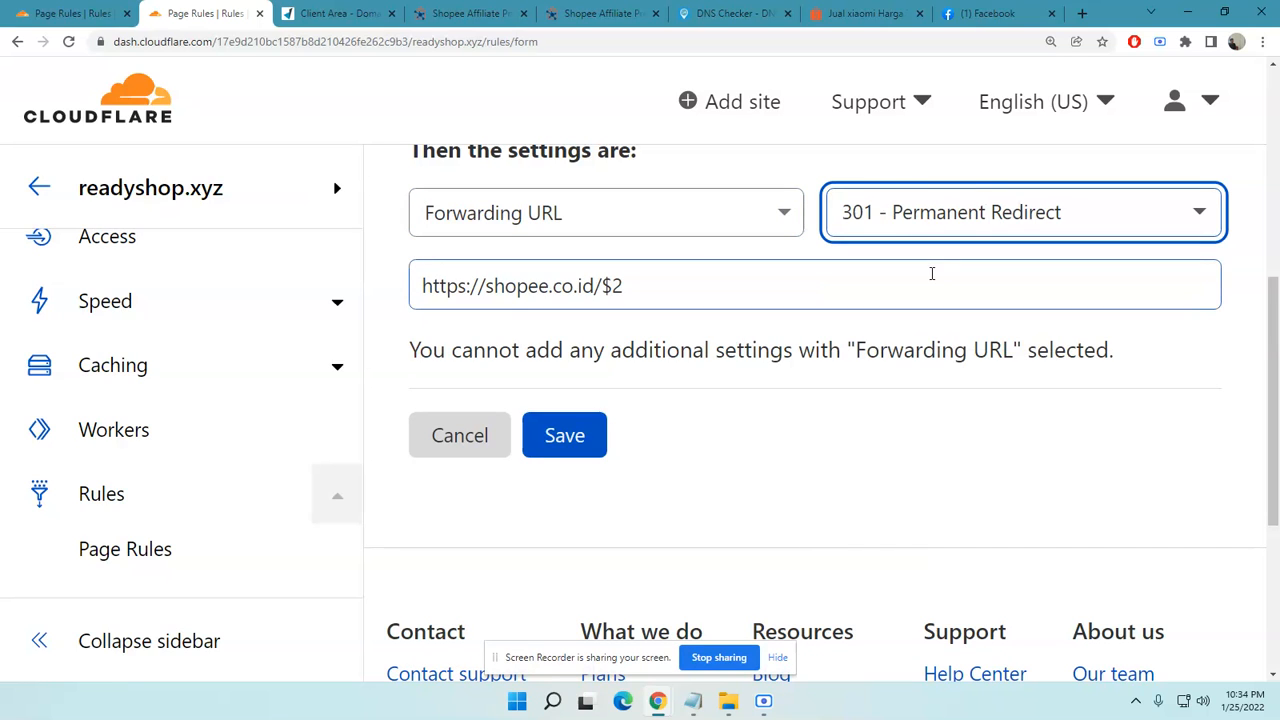
pyautogui.scroll(2, 609, 349)
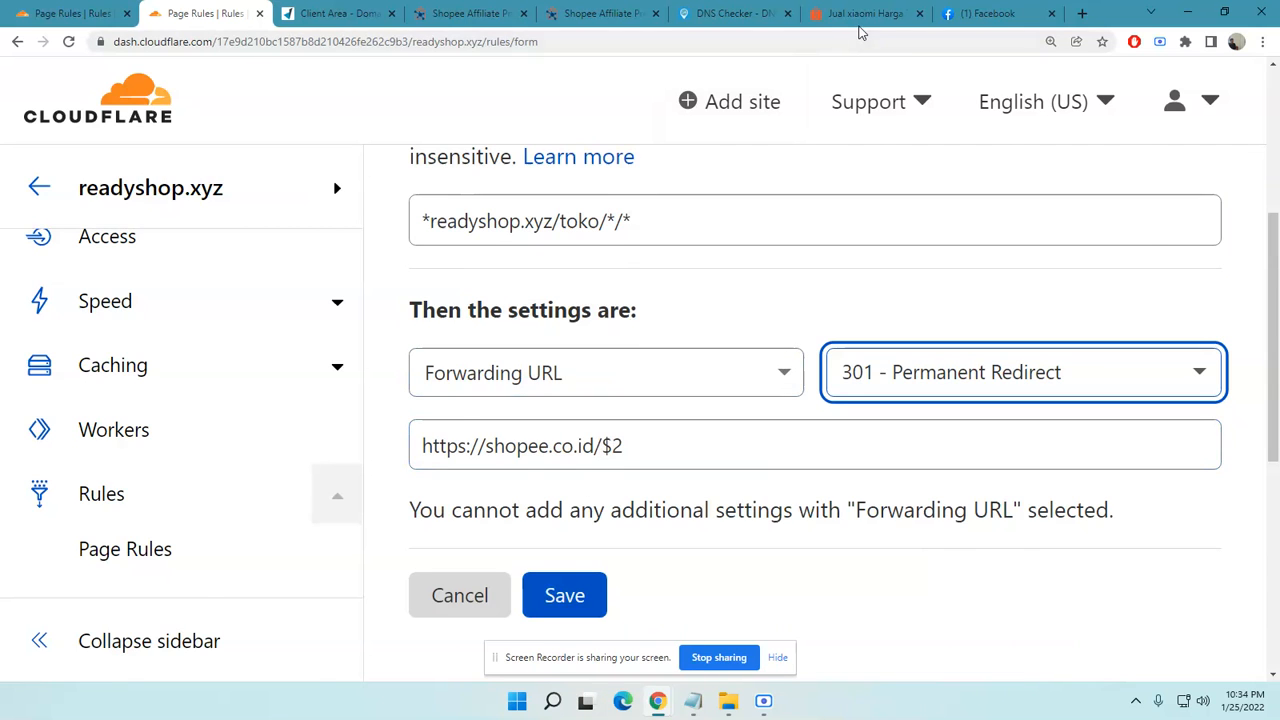
# Switch to the Shopee xiaomi search results and view the Xiaomi 11T product in a new tab
pyautogui.click(866, 17)
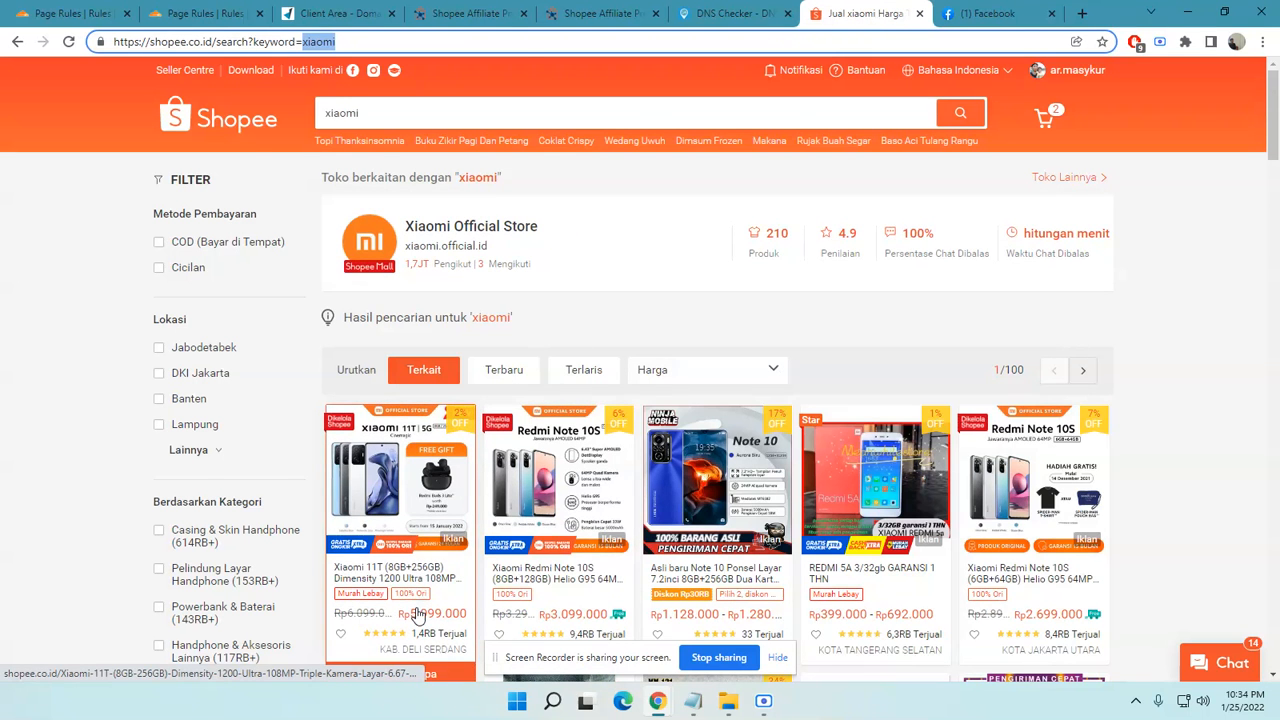
pyautogui.scroll(-1, 416, 605)
pyautogui.rightClick(418, 442)
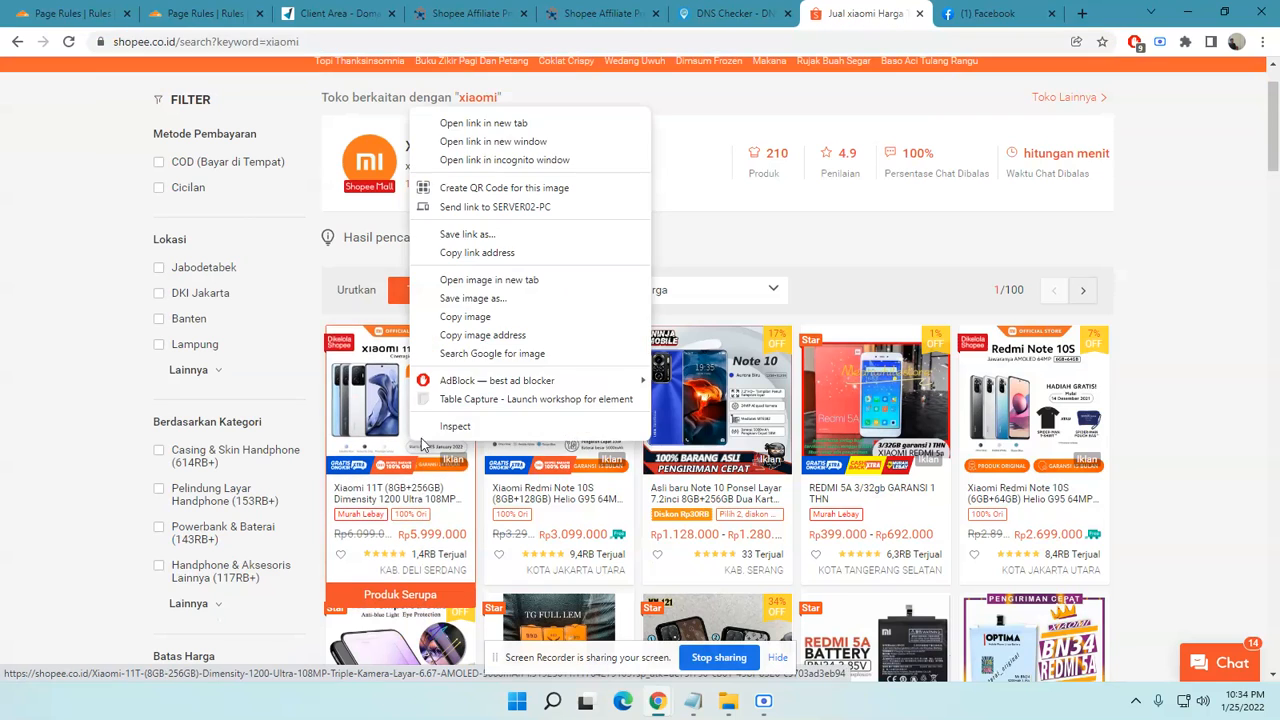
pyautogui.click(535, 128)
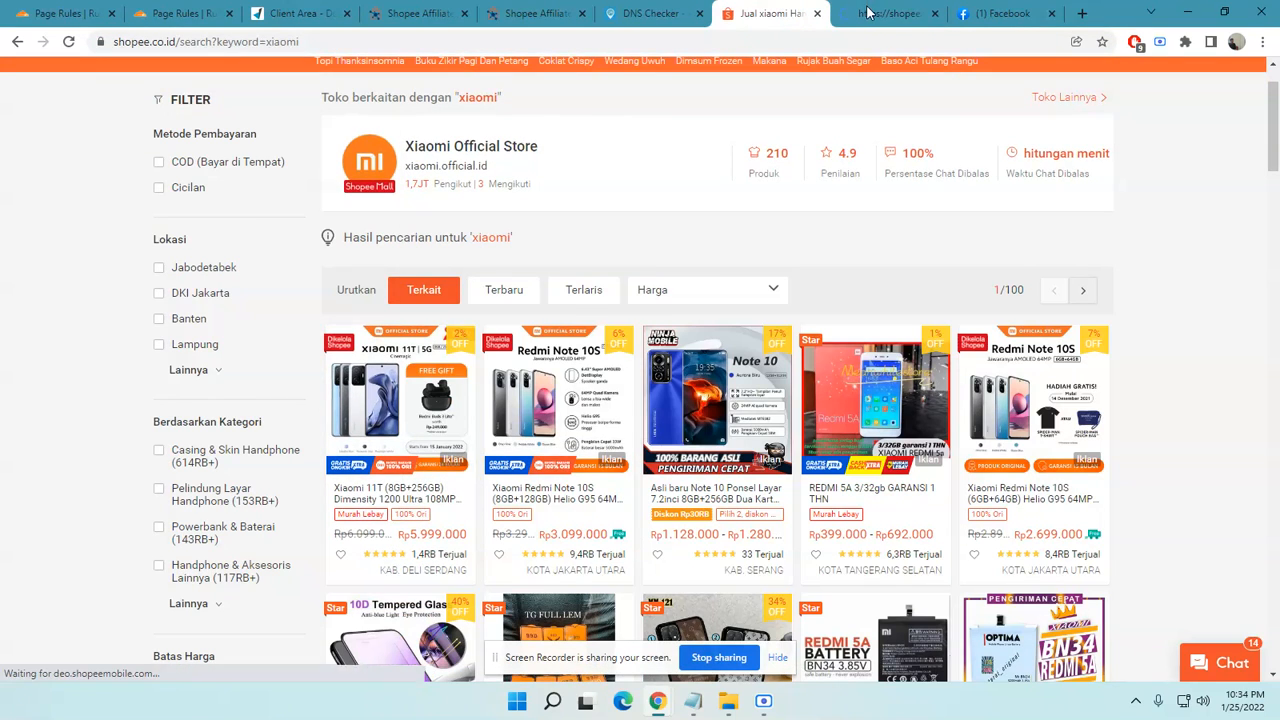
pyautogui.hotkey('ctrl', 'Tab')
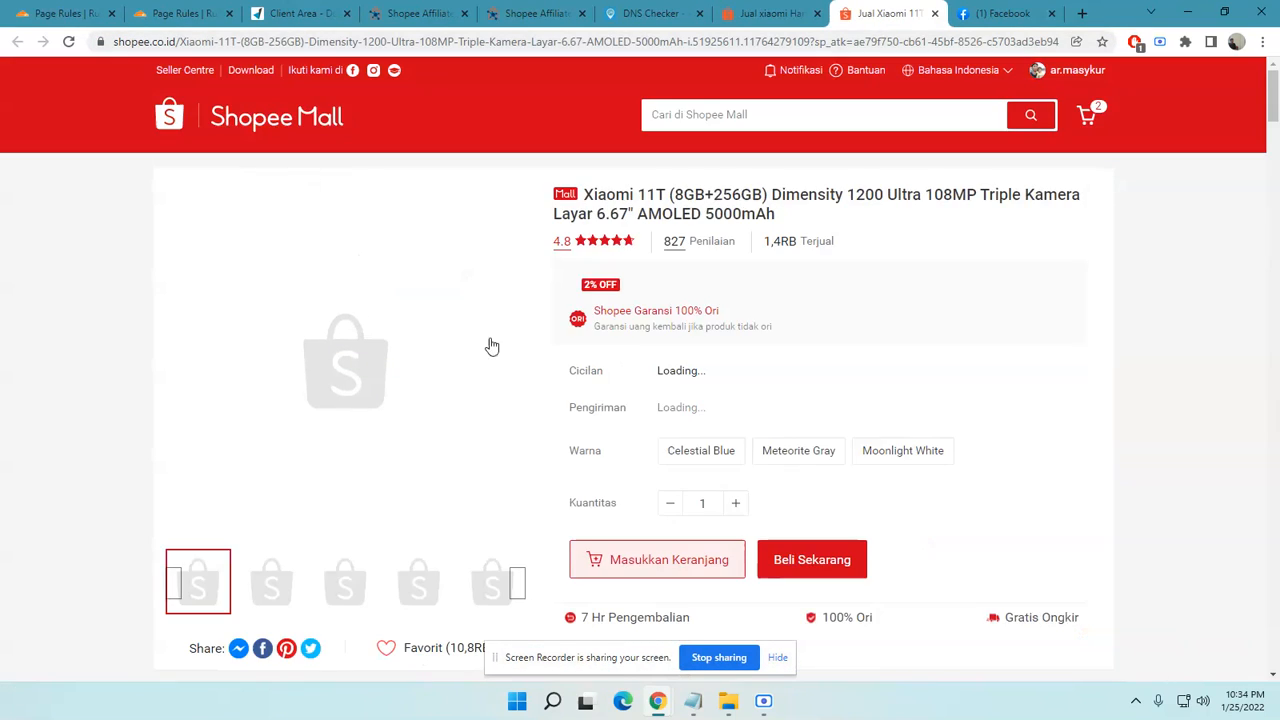
# Visit the product's xiaomi.official.id store and highlight the store name in its web address
pyautogui.scroll(-3, 418, 420)
pyautogui.scroll(-3, 370, 558)
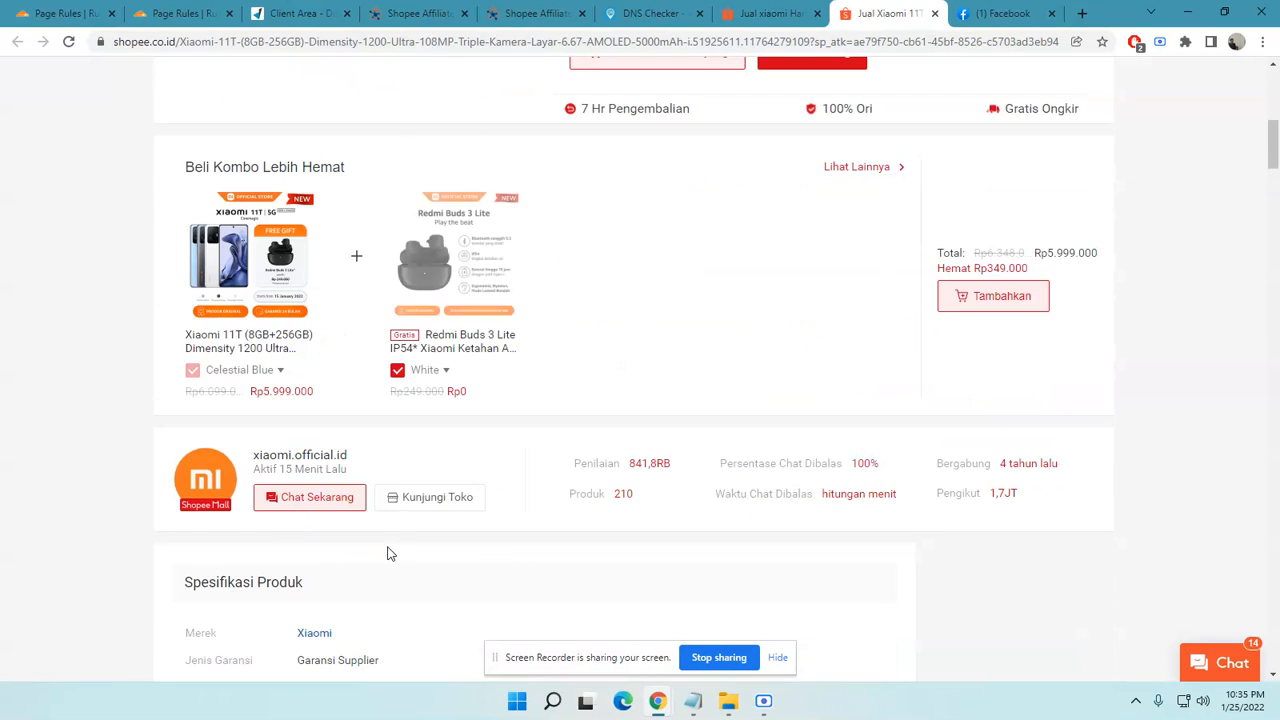
pyautogui.click(420, 502)
pyautogui.moveTo(260, 42); pyautogui.dragTo(180, 43)
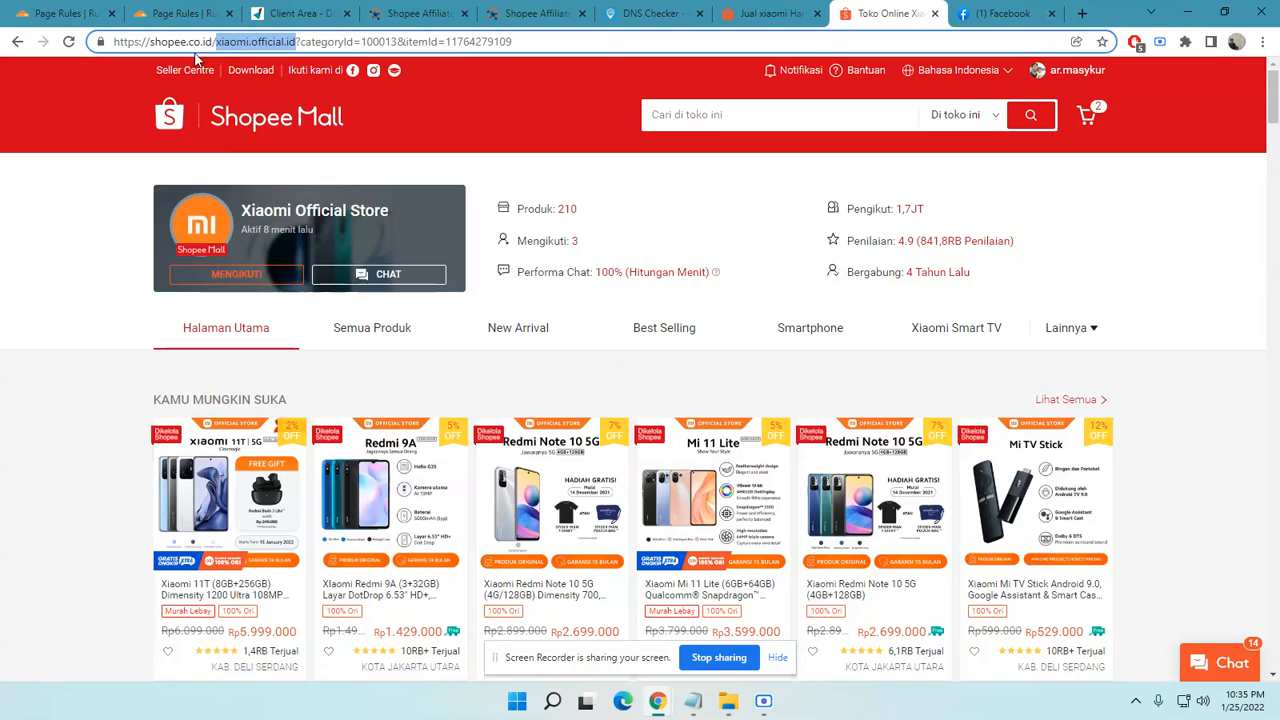
pyautogui.click(760, 14)
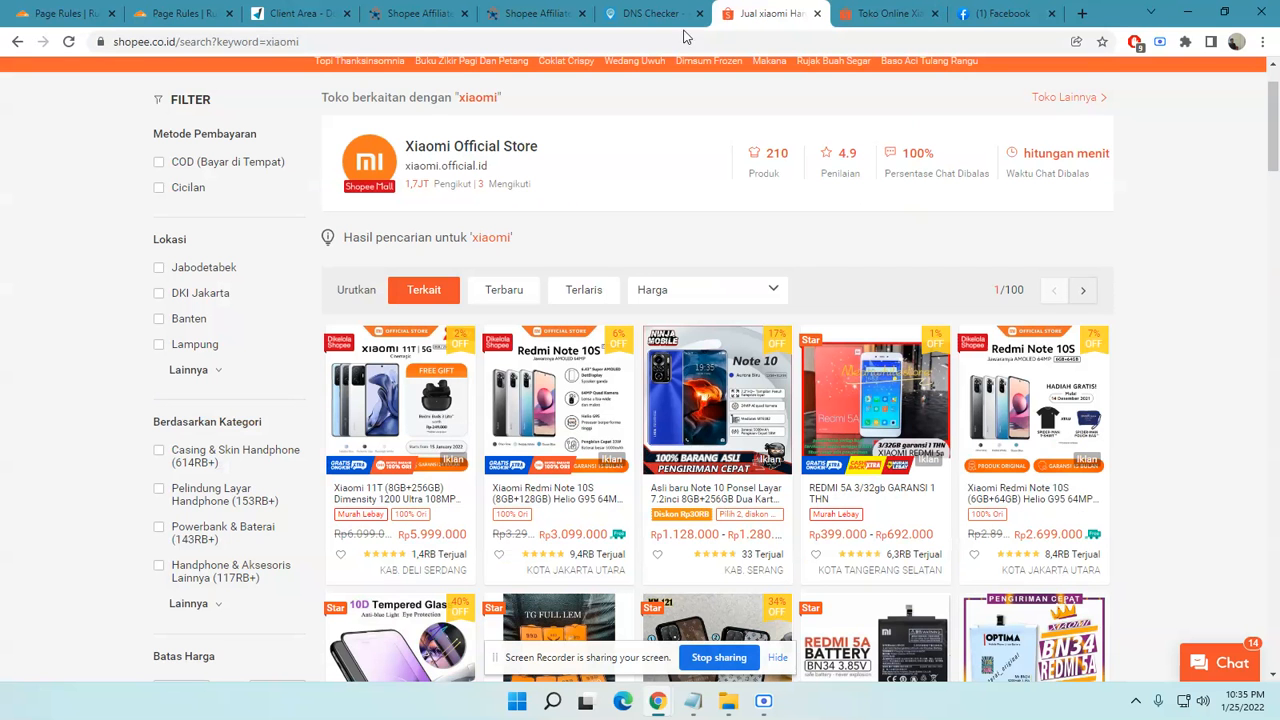
pyautogui.click(527, 14)
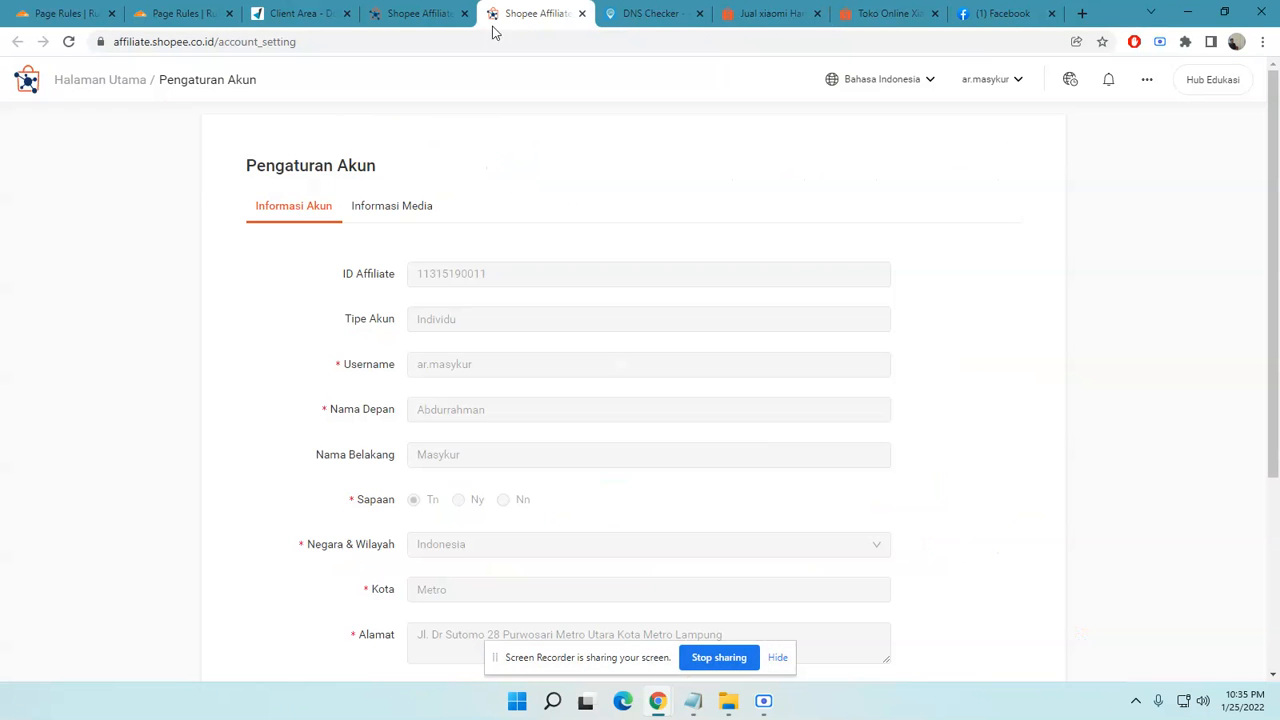
pyautogui.click(428, 14)
pyautogui.click(290, 14)
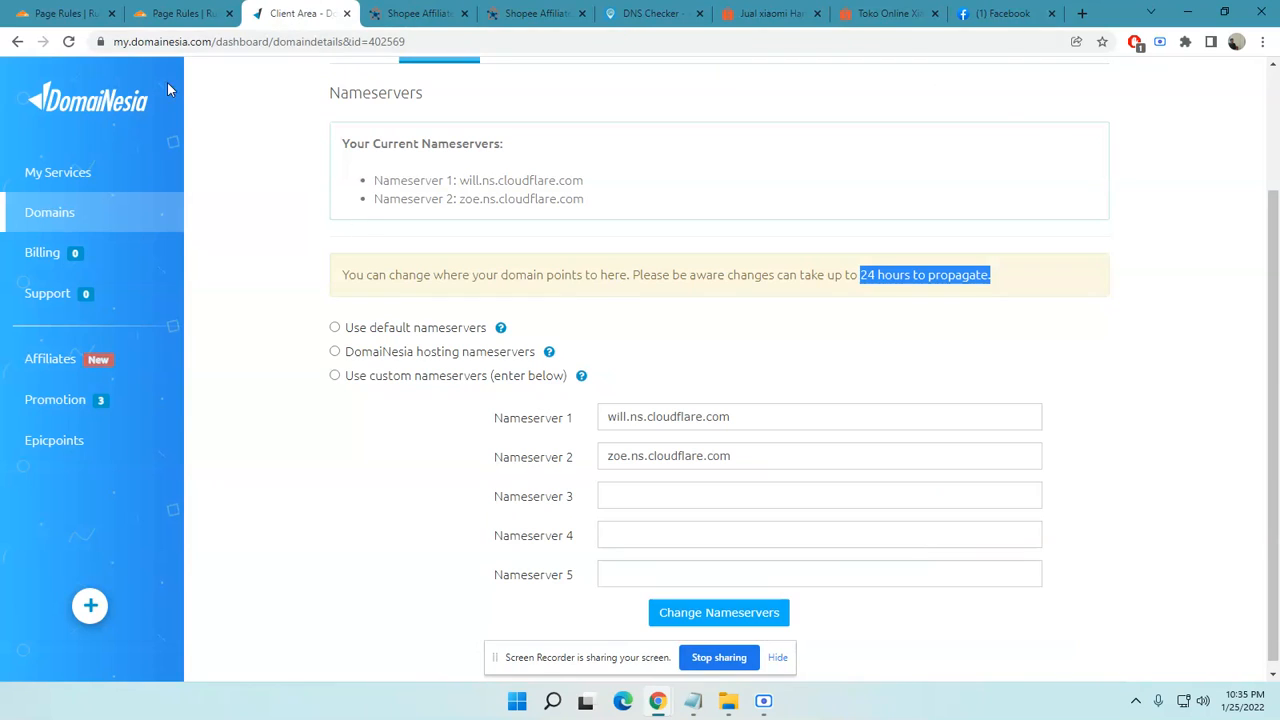
pyautogui.click(162, 14)
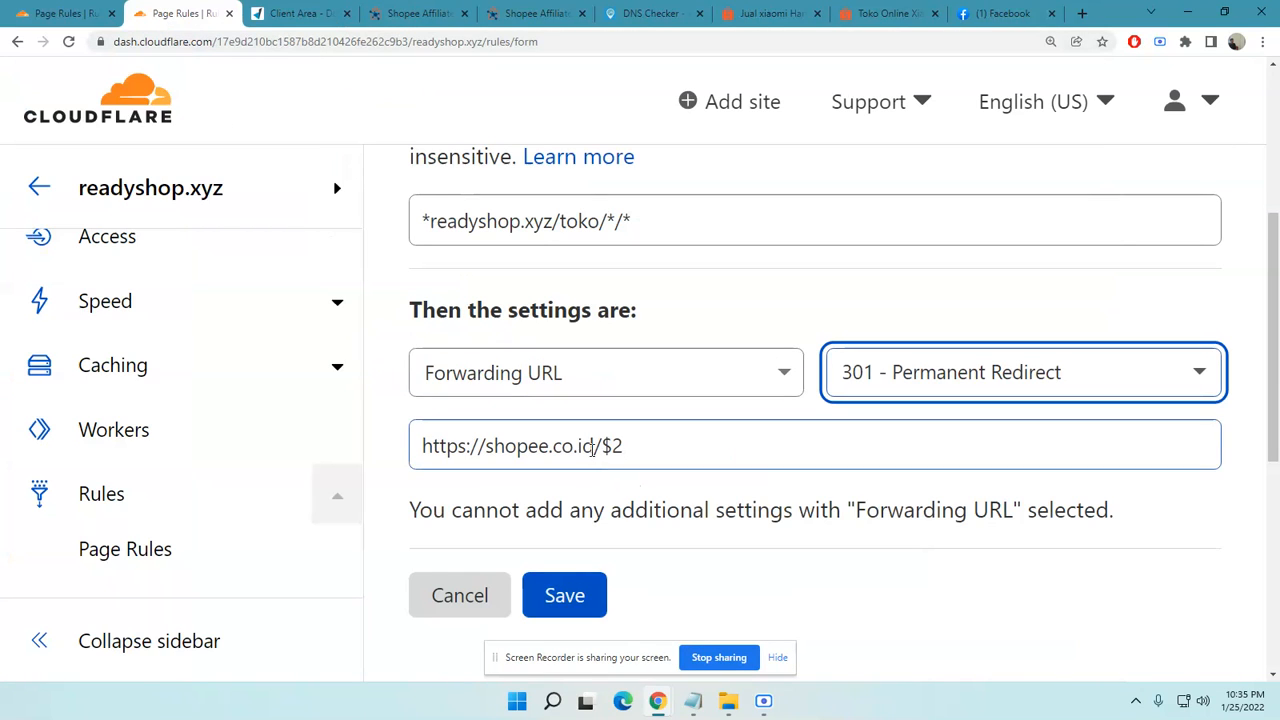
pyautogui.moveTo(601, 446); pyautogui.dragTo(424, 446)
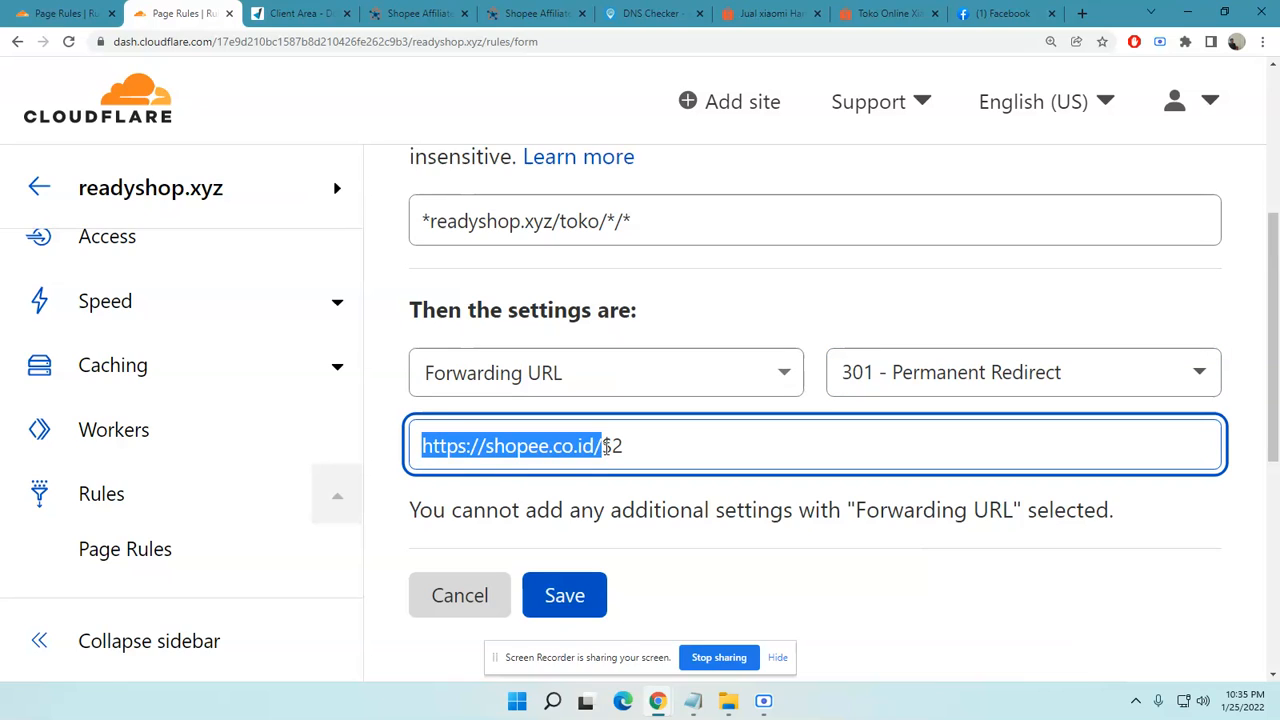
pyautogui.click(604, 446)
pyautogui.moveTo(604, 446); pyautogui.dragTo(631, 446)
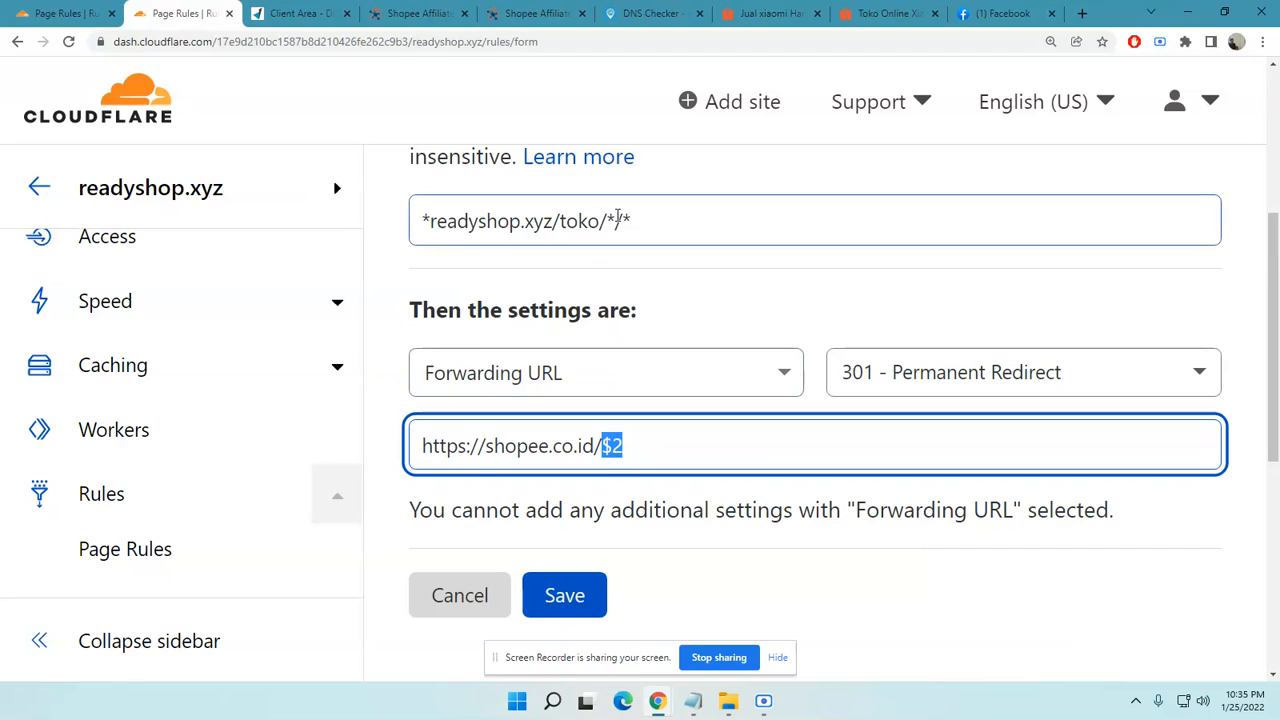
# Highlight the asterisk wildcards in the pattern *readyshop.xyz/toko/*/* to show their order
pyautogui.click(618, 220)
pyautogui.moveTo(617, 220); pyautogui.dragTo(606, 221)
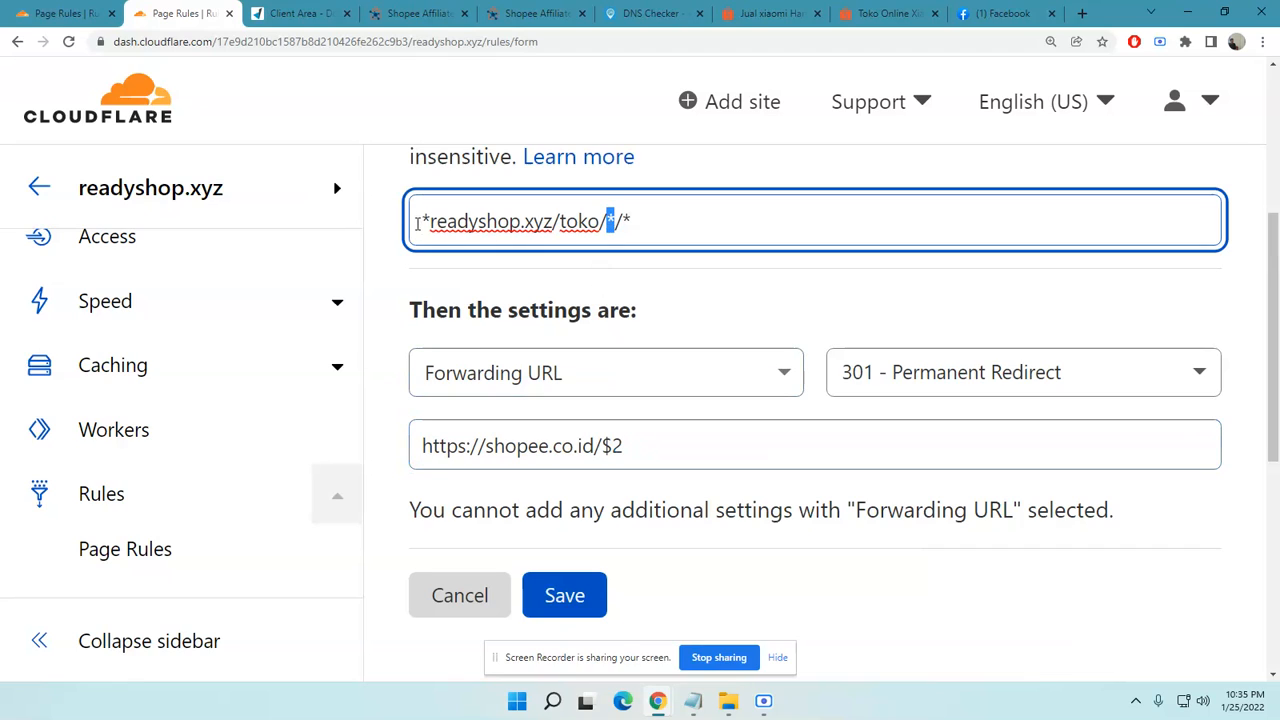
pyautogui.moveTo(429, 220); pyautogui.dragTo(421, 220)
pyautogui.click(618, 220)
pyautogui.moveTo(617, 220); pyautogui.dragTo(607, 221)
pyautogui.click(629, 221)
pyautogui.click(617, 221)
pyautogui.scroll(2, 635, 376)
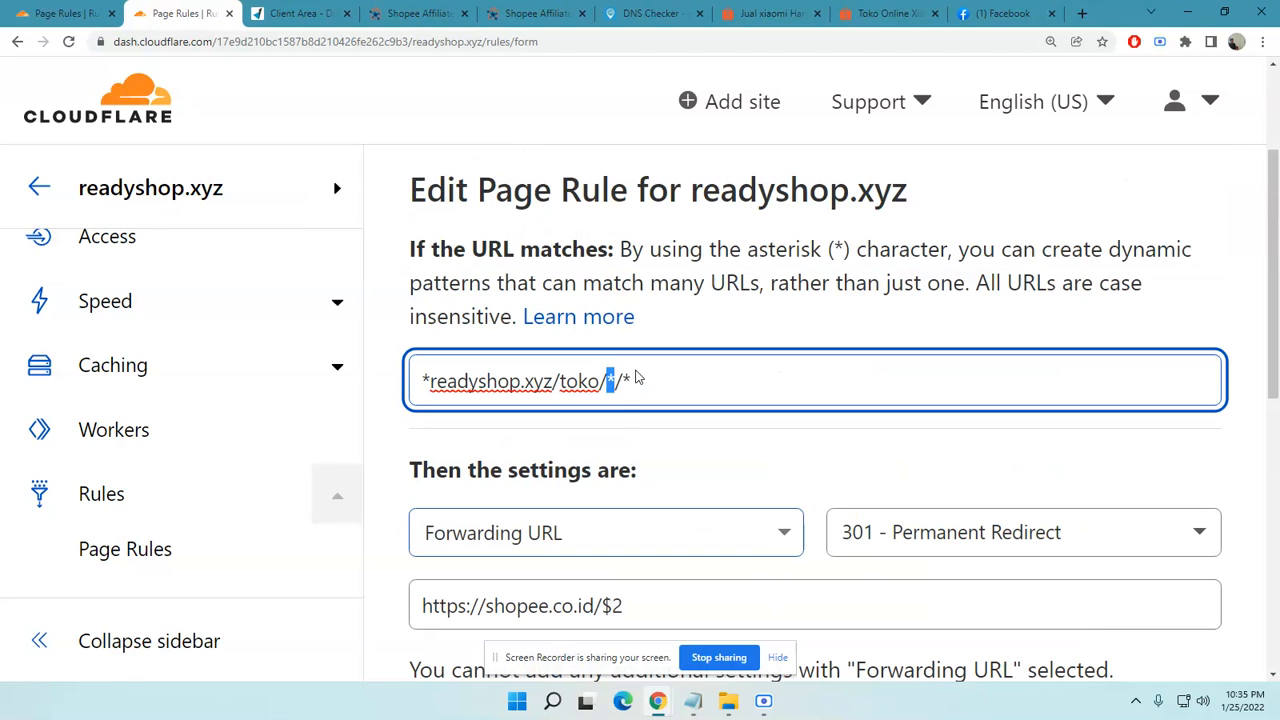
# Leave the toko page rule unchanged and open the *readyshop.xyz/*/* page rule for editing
pyautogui.scroll(1, 420, 330)
pyautogui.scroll(1, 404, 307)
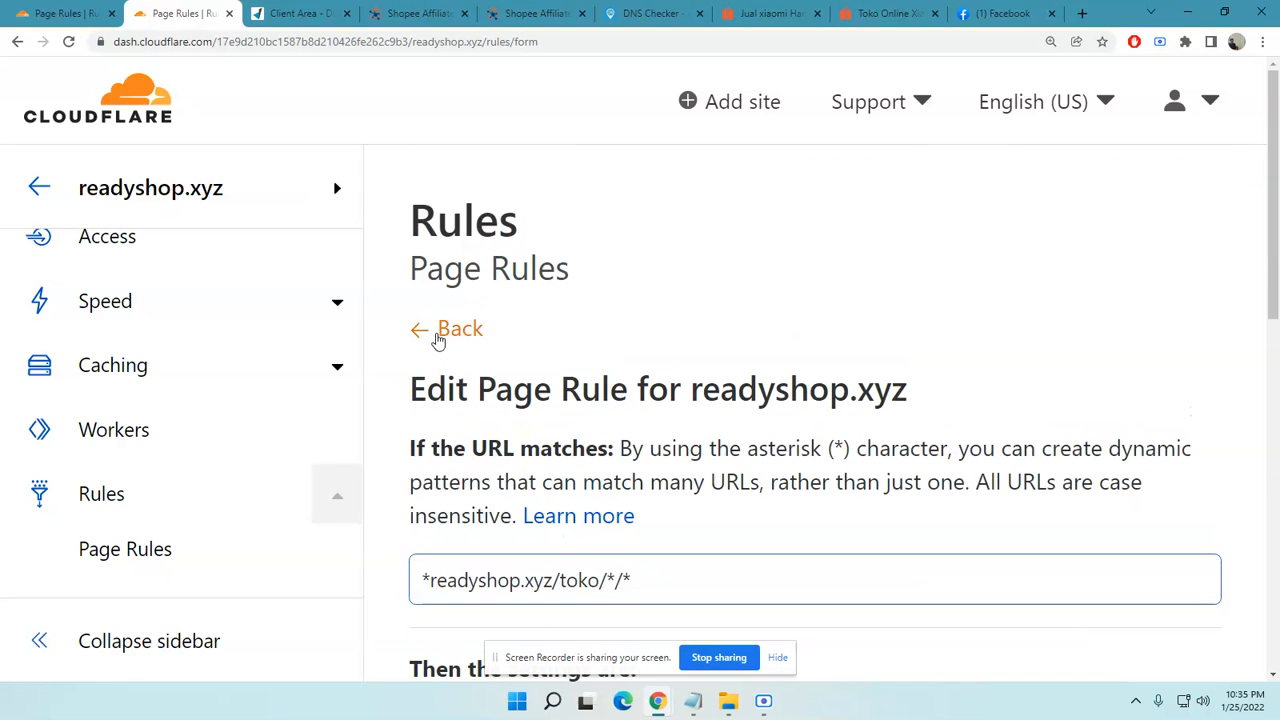
pyautogui.click(436, 336)
pyautogui.scroll(-2, 547, 400)
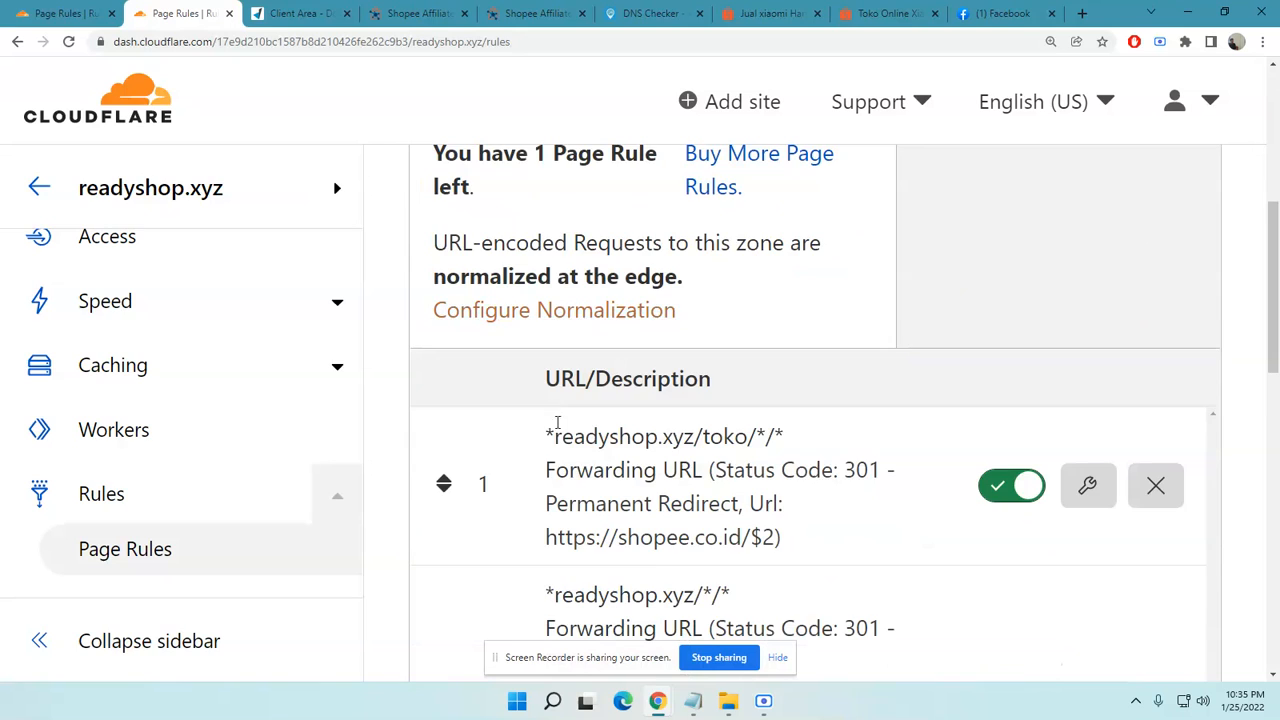
pyautogui.scroll(-3, 551, 423)
pyautogui.scroll(-2, 623, 510)
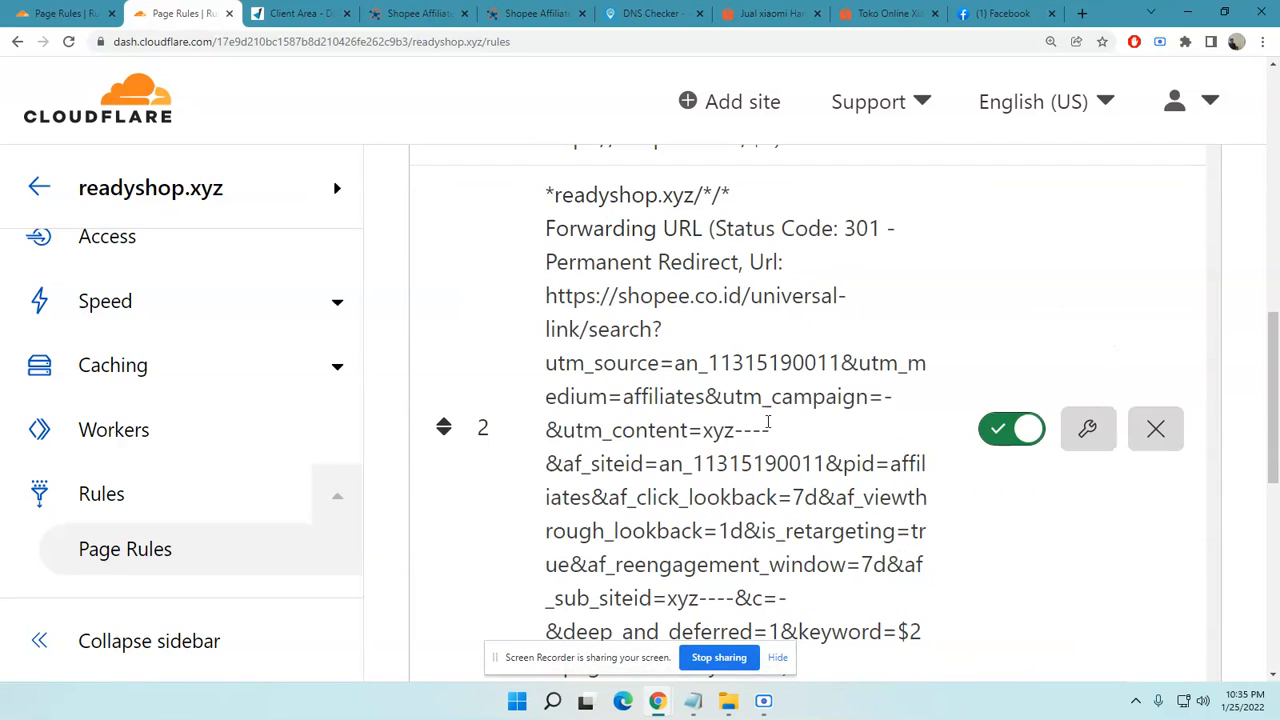
pyautogui.click(1087, 429)
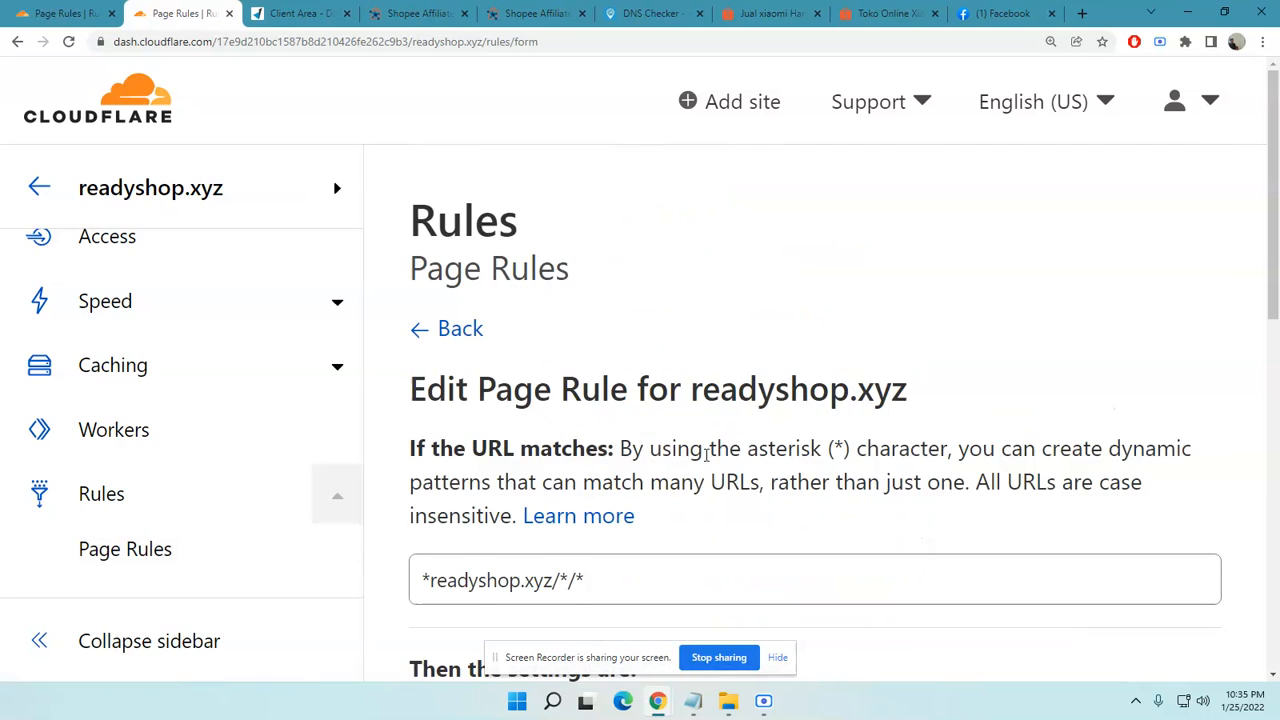
pyautogui.scroll(-2, 685, 448)
pyautogui.click(470, 340)
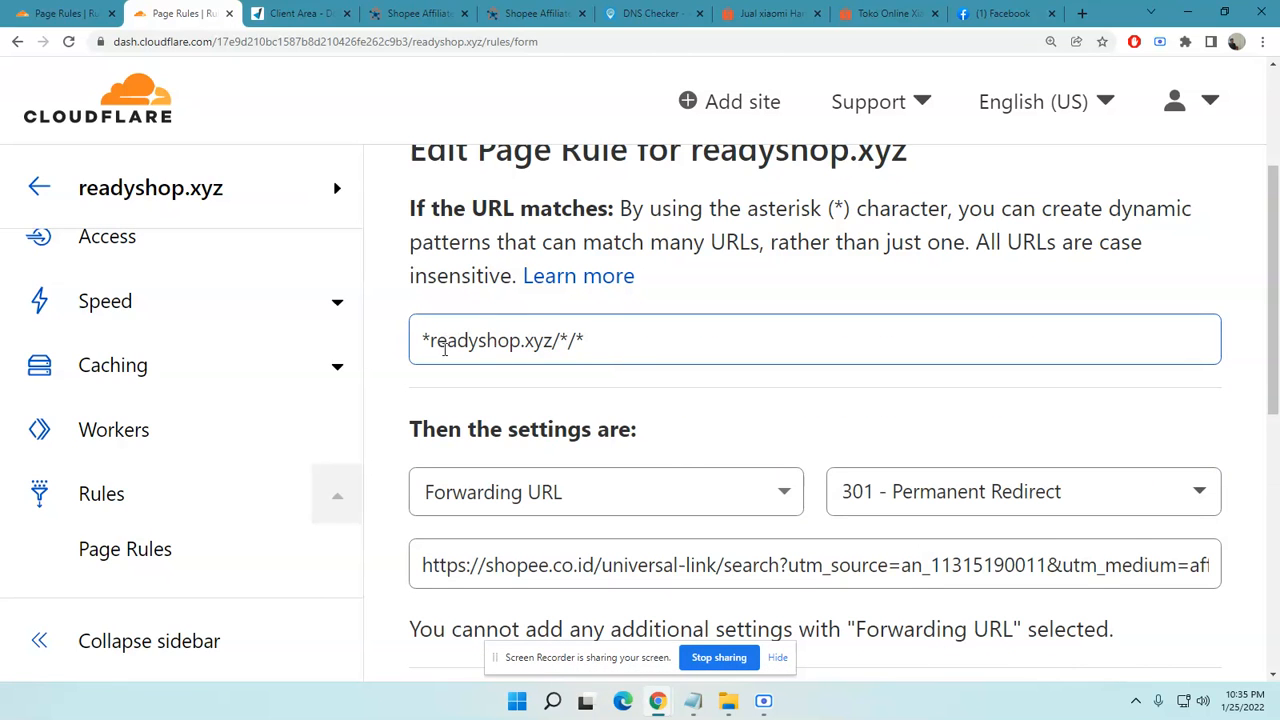
pyautogui.moveTo(428, 340); pyautogui.dragTo(546, 333)
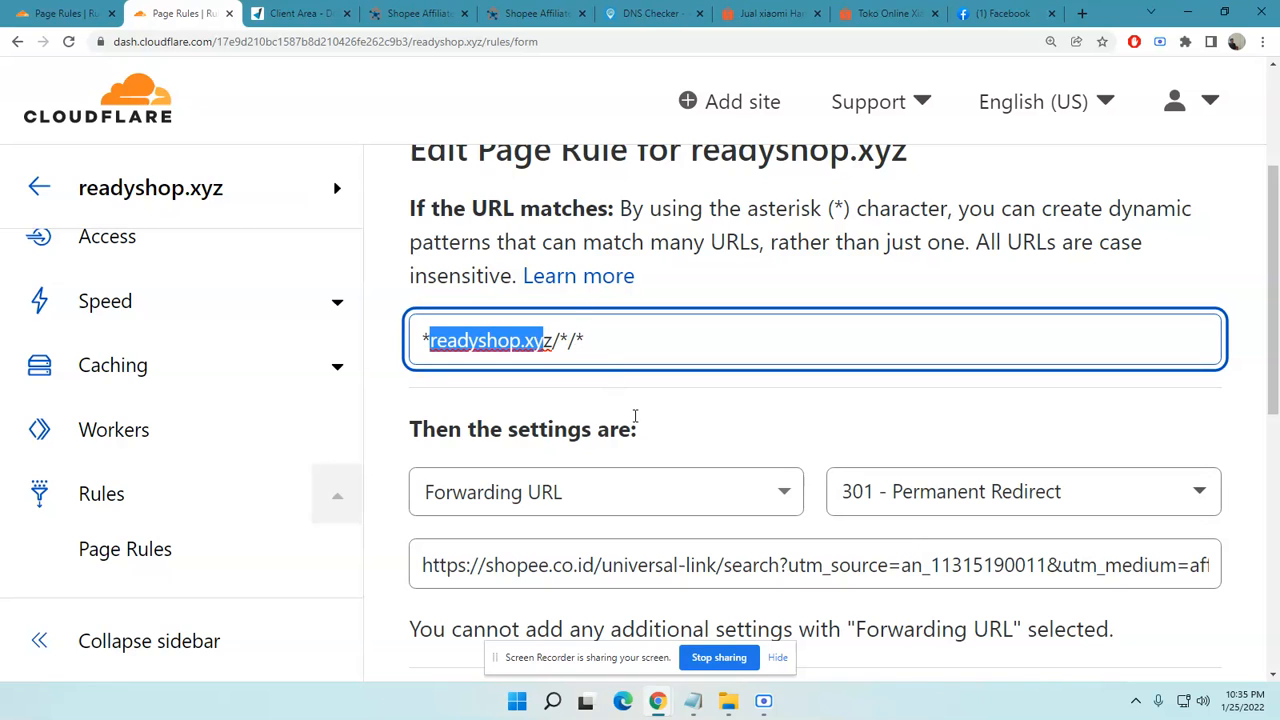
pyautogui.scroll(-2, 634, 416)
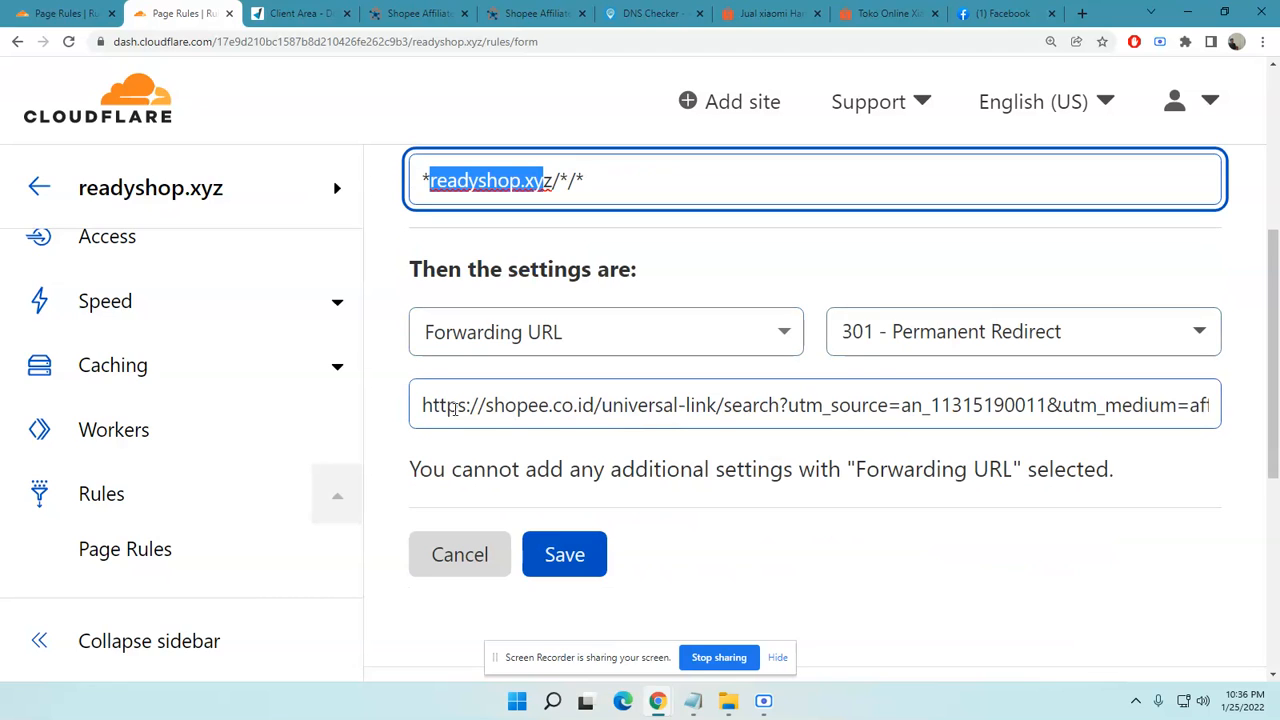
pyautogui.moveTo(424, 404); pyautogui.dragTo(853, 387)
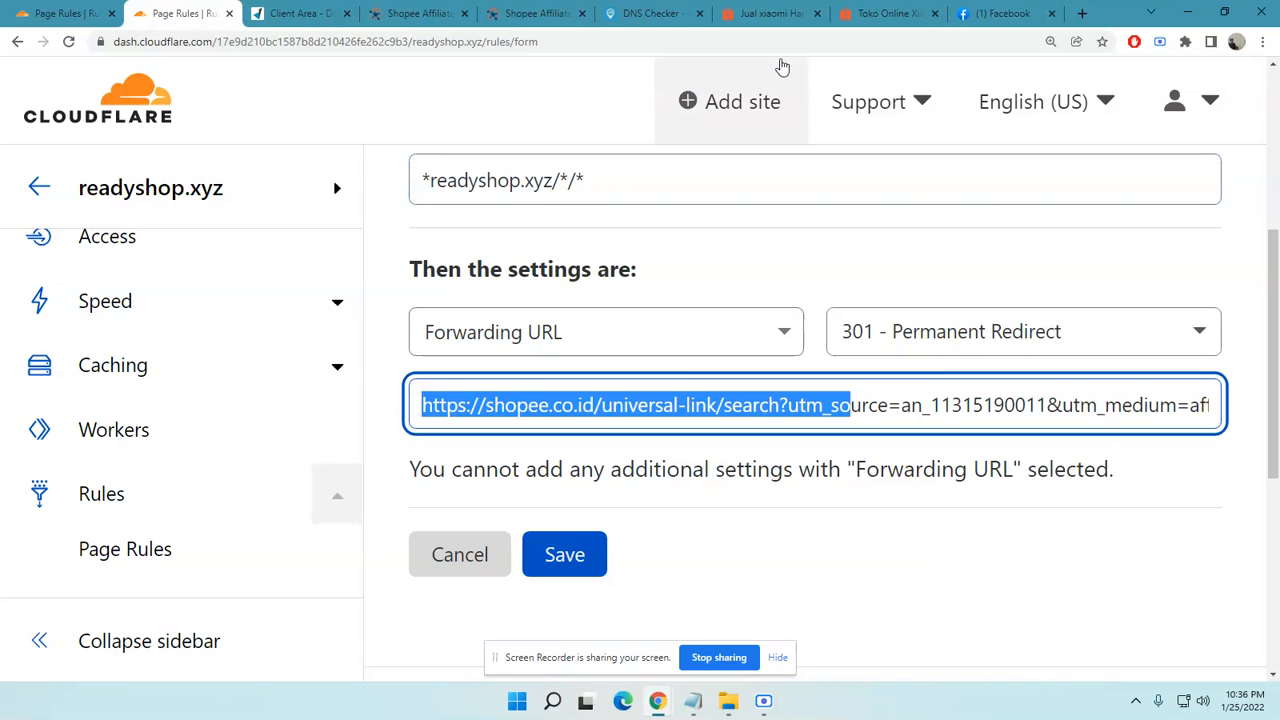
# Close the Xiaomi Official Store page and highlight the web address of the Shopee xiaomi search results
pyautogui.click(878, 20)
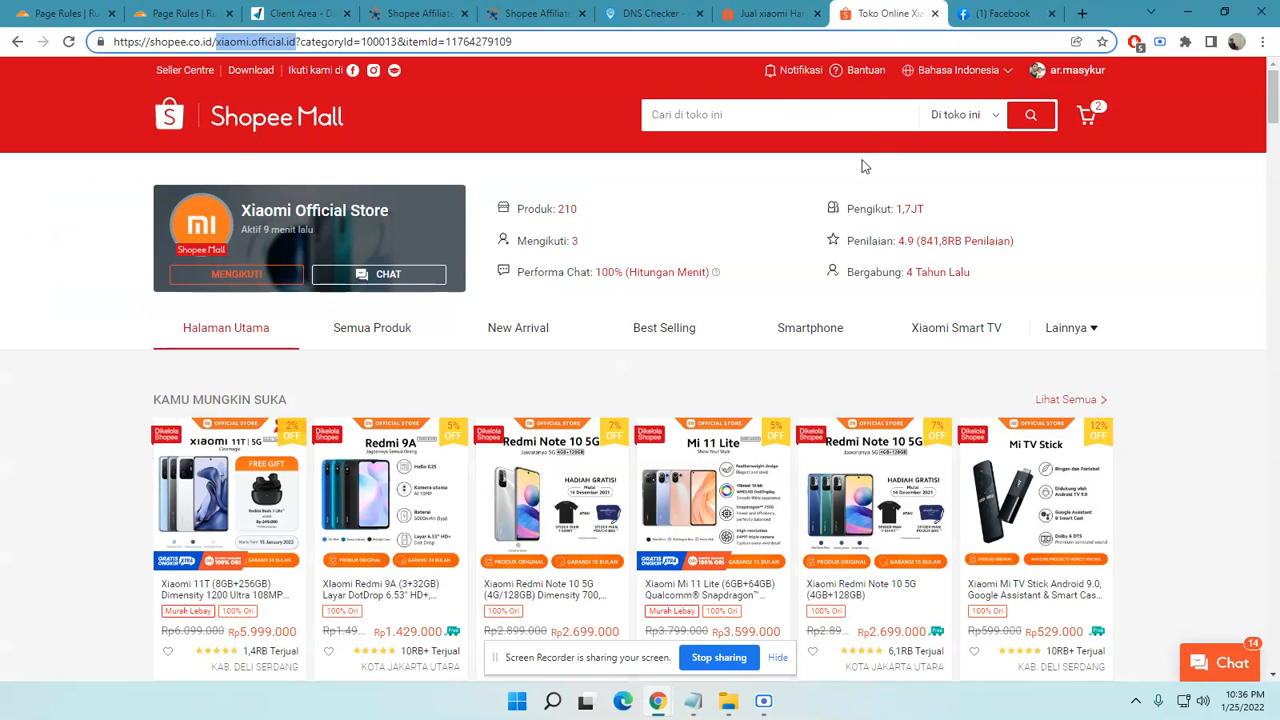
pyautogui.click(932, 13)
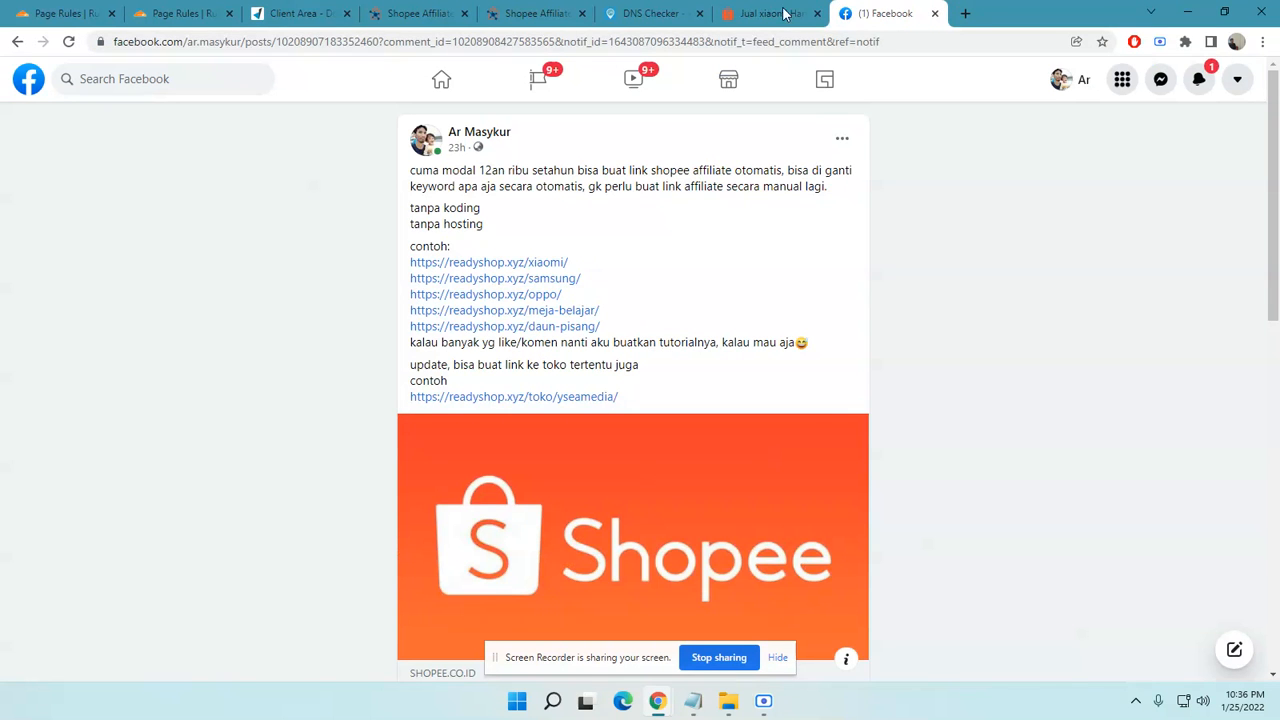
pyautogui.click(765, 13)
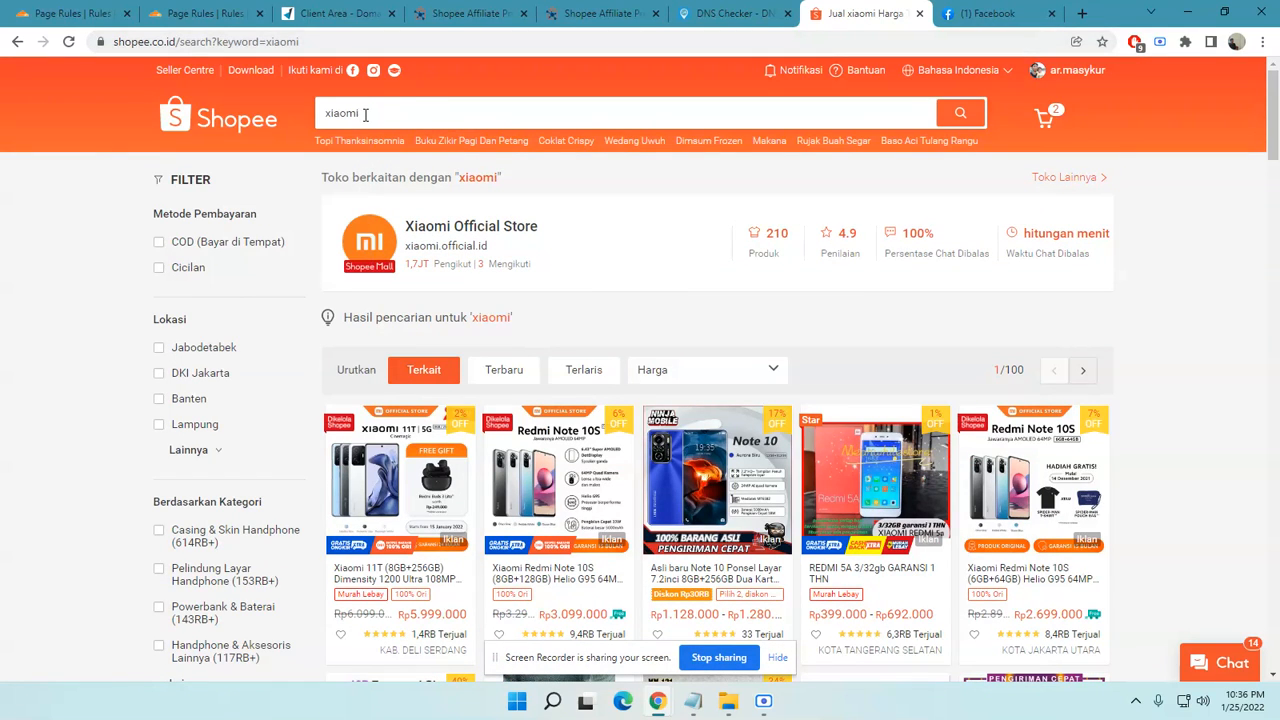
pyautogui.moveTo(318, 38); pyautogui.dragTo(232, 38)
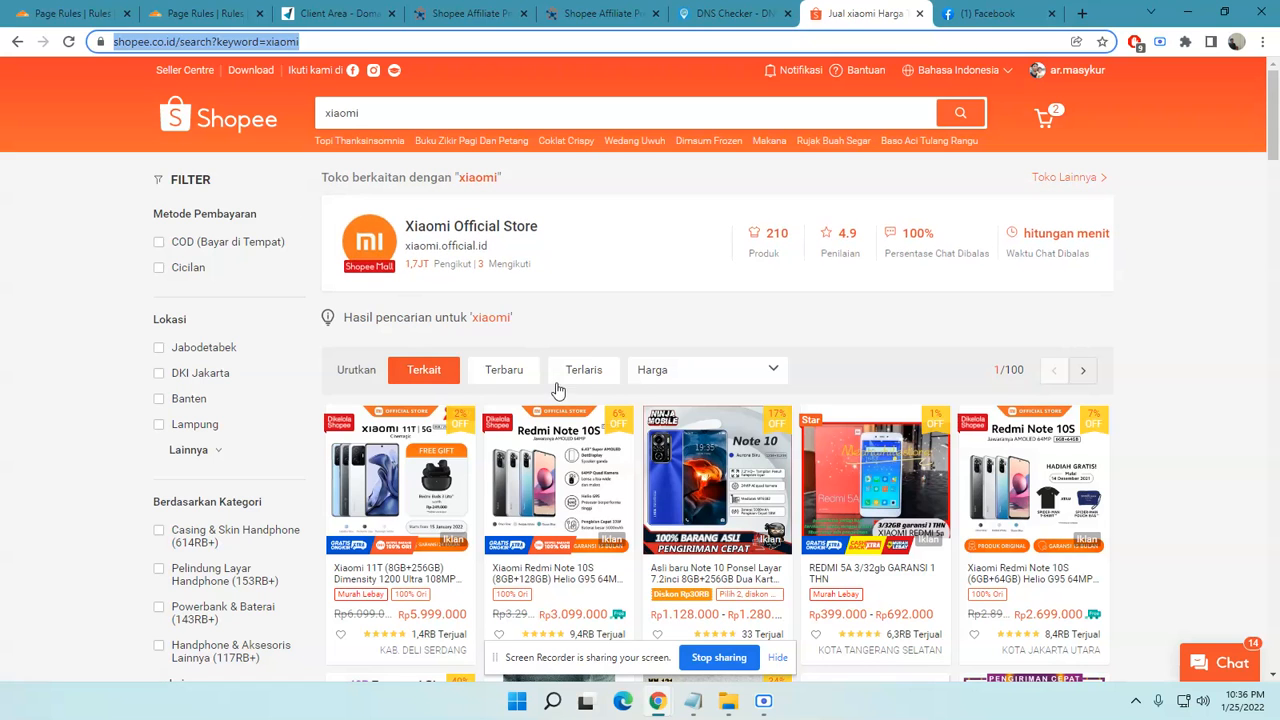
# Browse the Shopee xiaomi search results and sort them by Terlaris
pyautogui.scroll(-3, 398, 340)
pyautogui.scroll(2, 398, 343)
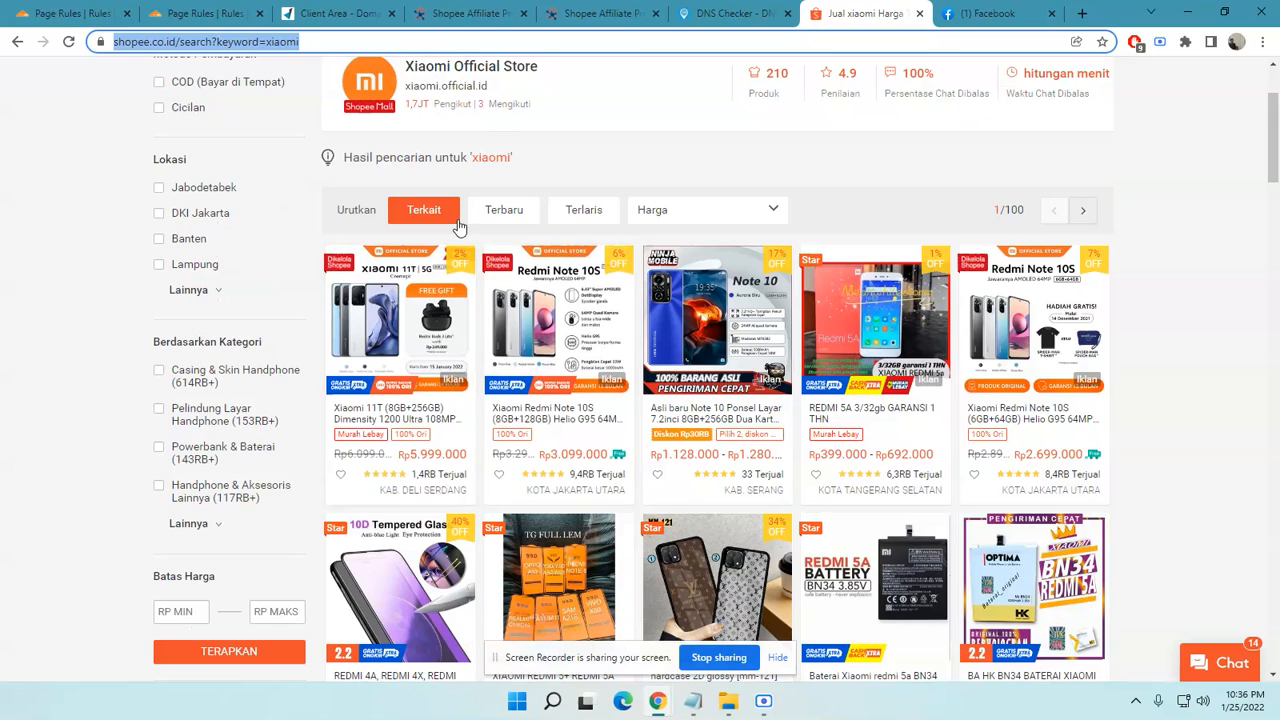
pyautogui.scroll(-1, 433, 388)
pyautogui.scroll(-1, 433, 388)
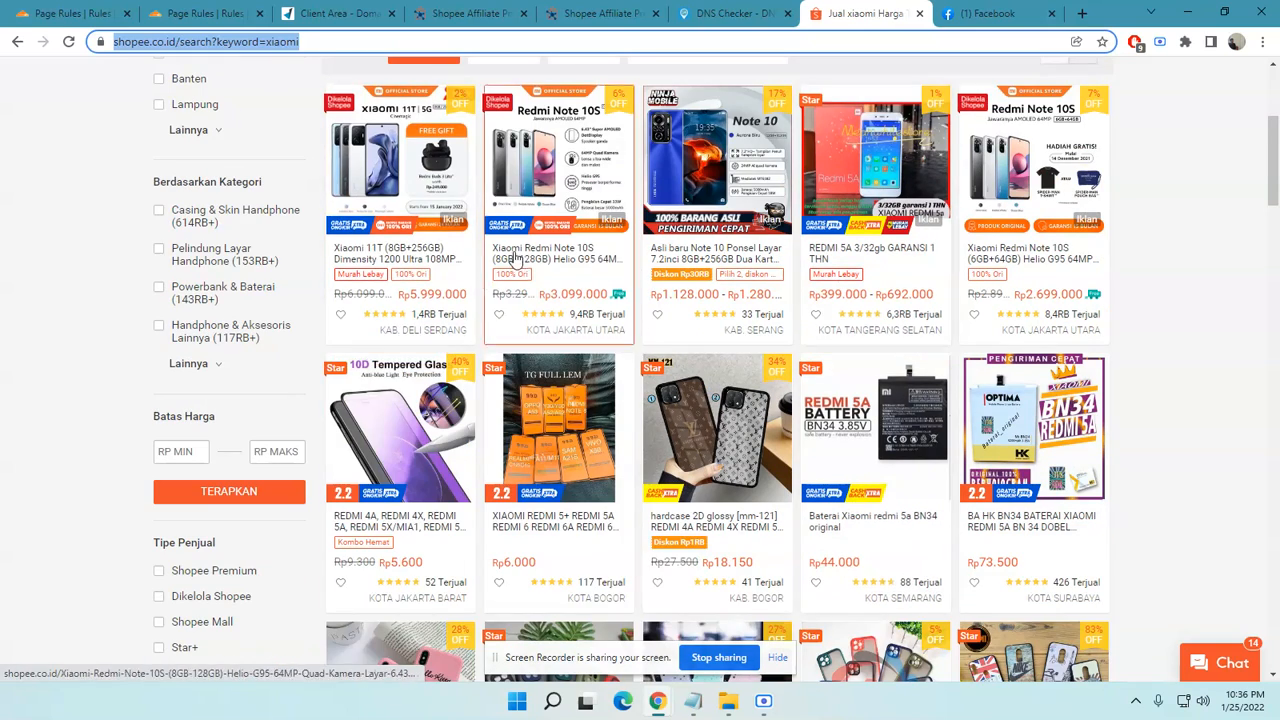
pyautogui.scroll(2, 414, 357)
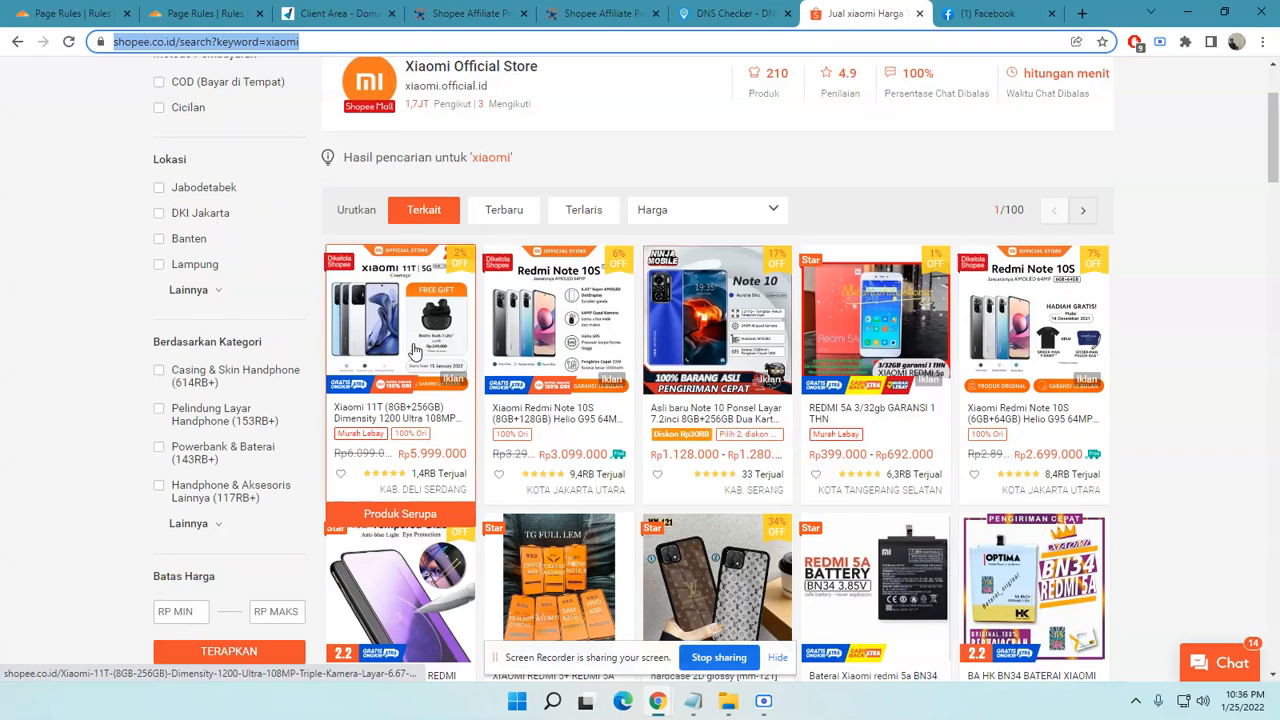
pyautogui.click(568, 212)
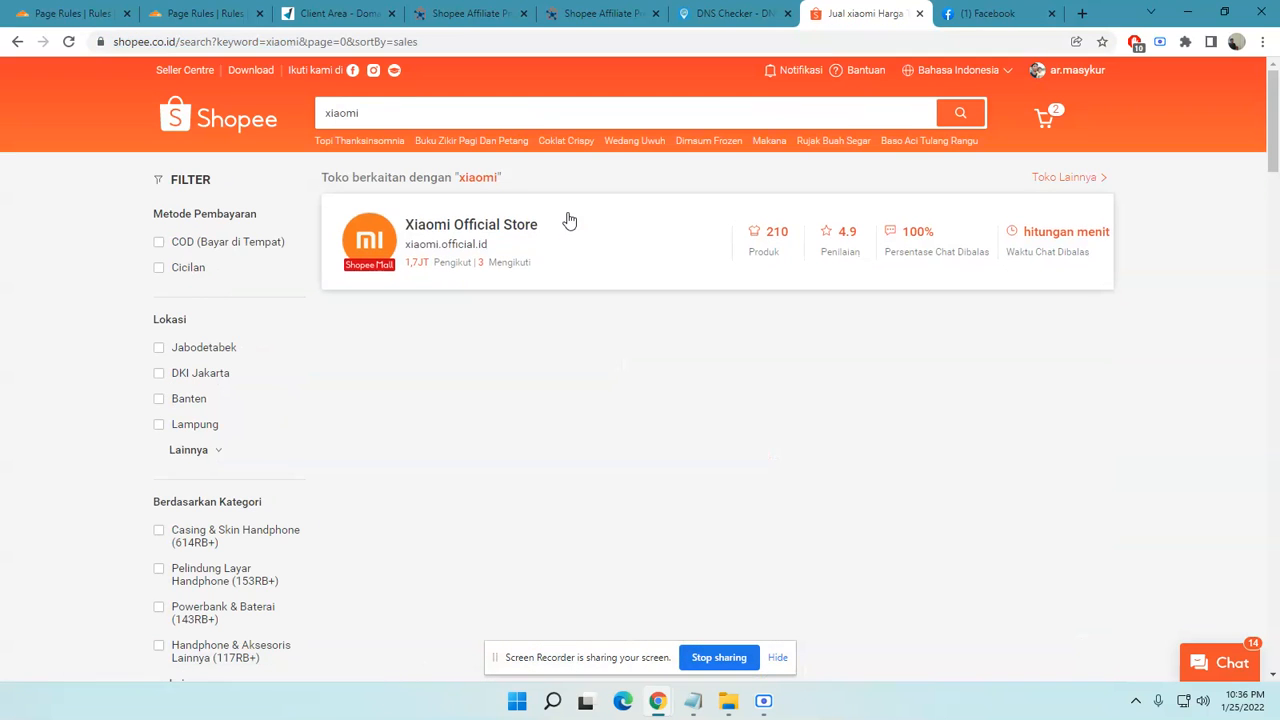
pyautogui.scroll(-5, 530, 360)
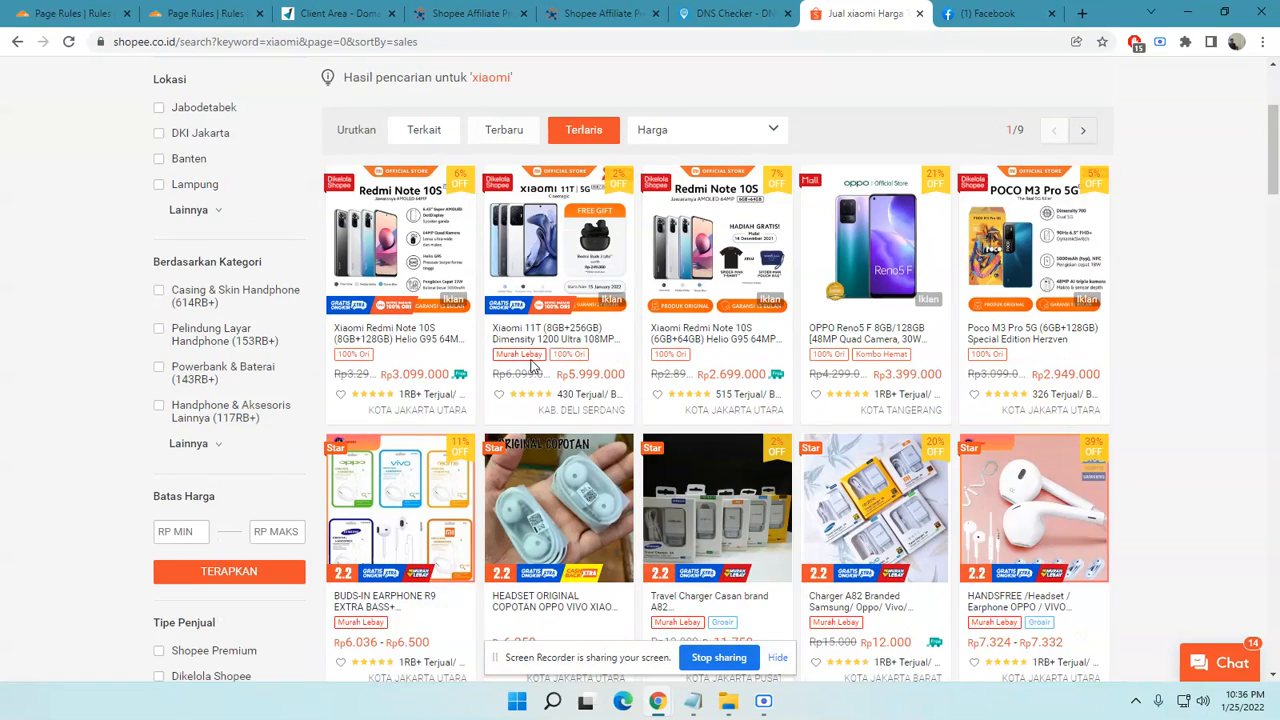
pyautogui.scroll(3, 410, 228)
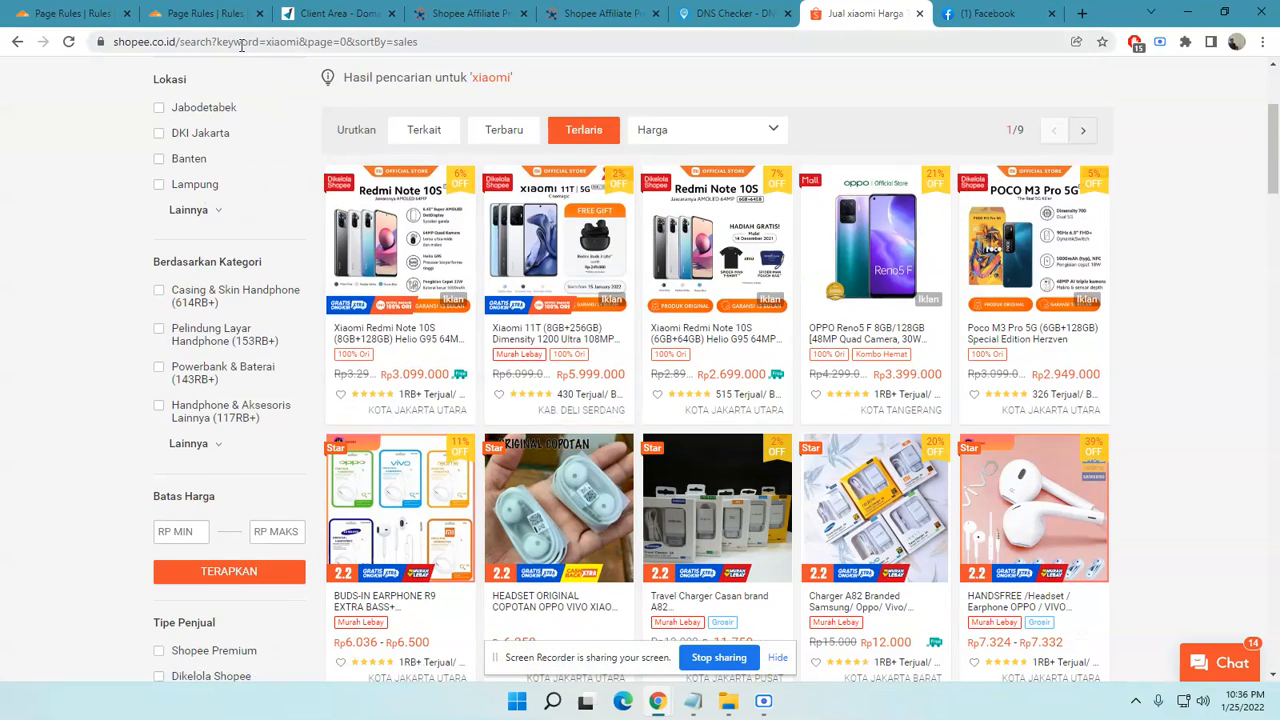
# Highlight the &page=0&sortBy=sales part of the search results' web address and copy the whole address
pyautogui.click(198, 46)
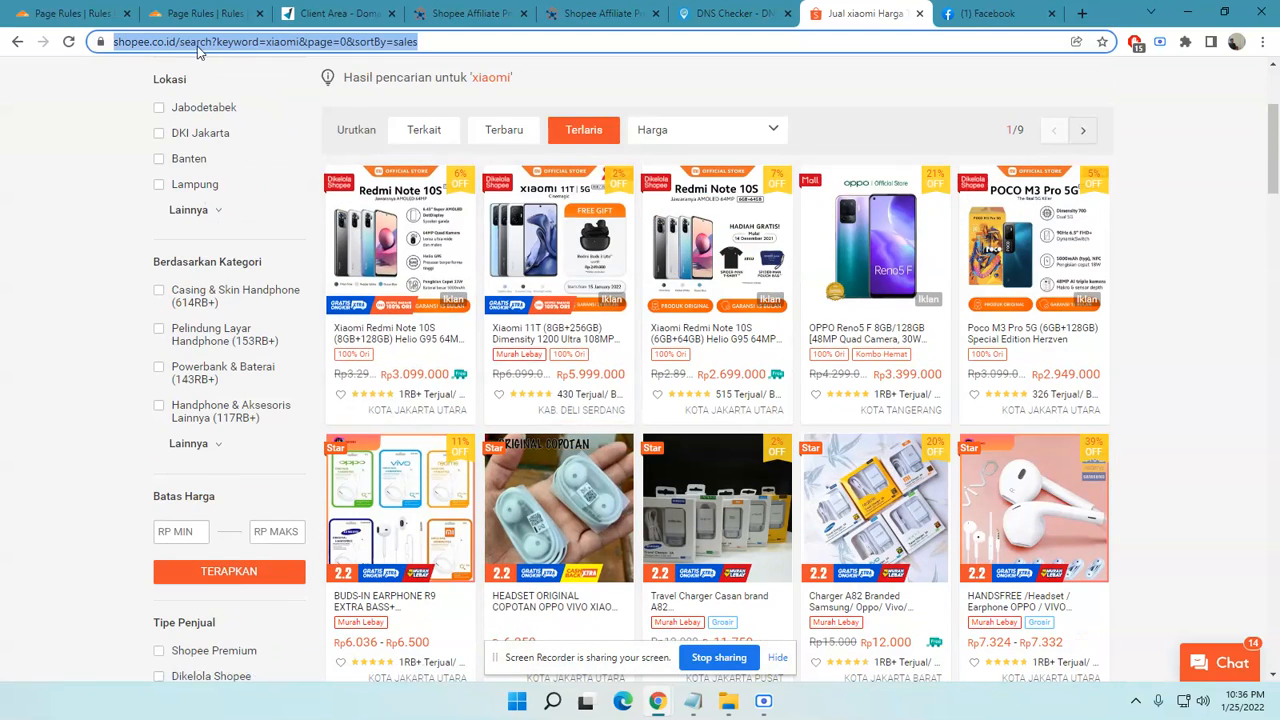
pyautogui.click(341, 46)
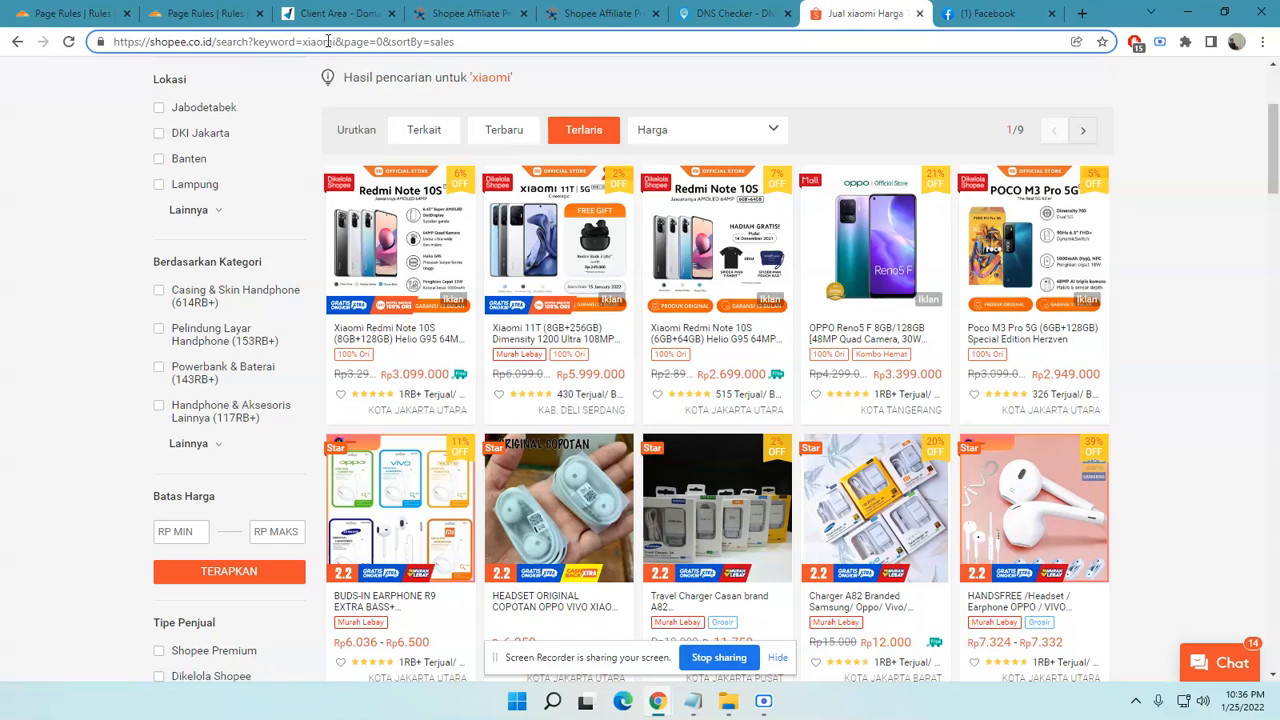
pyautogui.moveTo(338, 41); pyautogui.dragTo(467, 38)
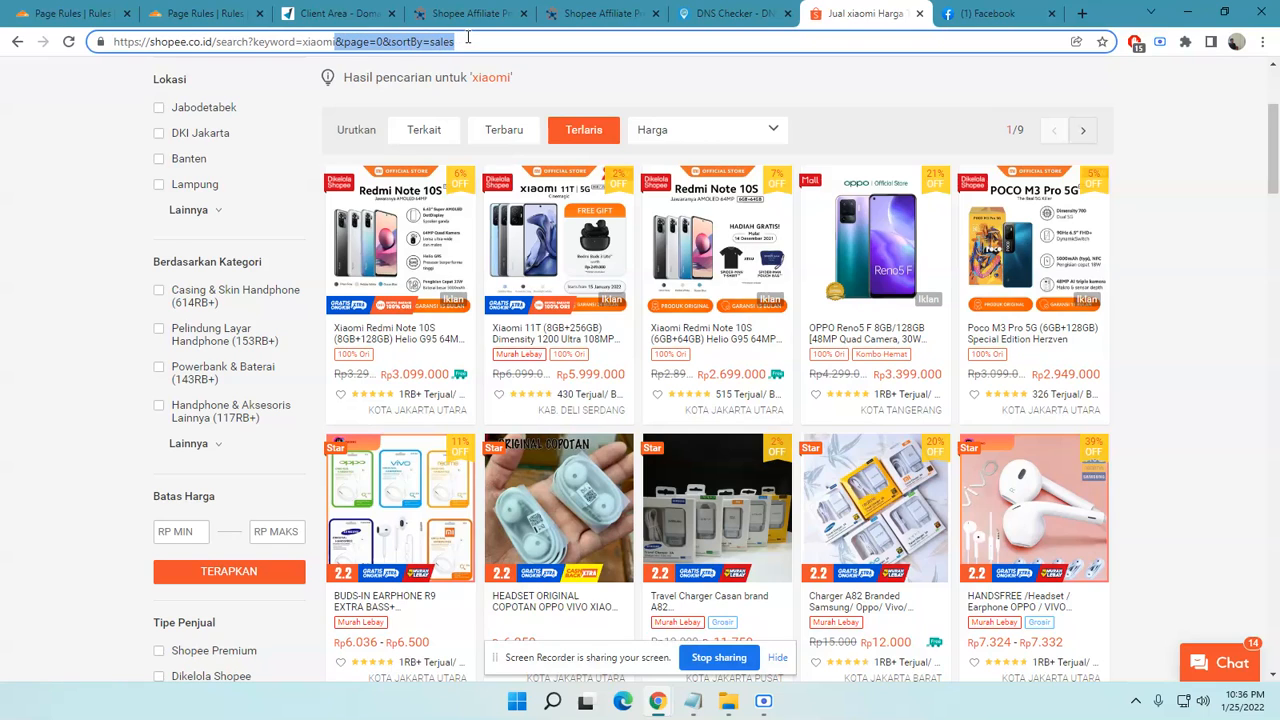
pyautogui.click(312, 41)
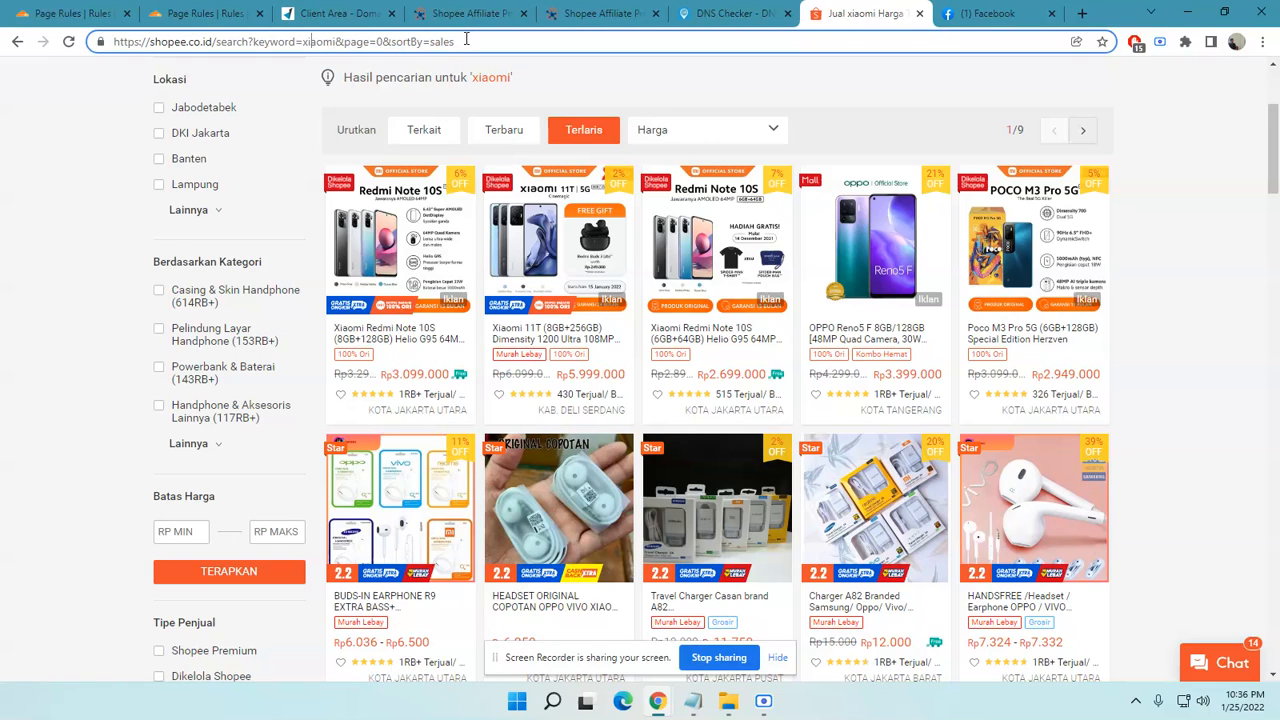
pyautogui.moveTo(473, 38); pyautogui.dragTo(120, 52)
pyautogui.rightClick(120, 52)
pyautogui.click(152, 164)
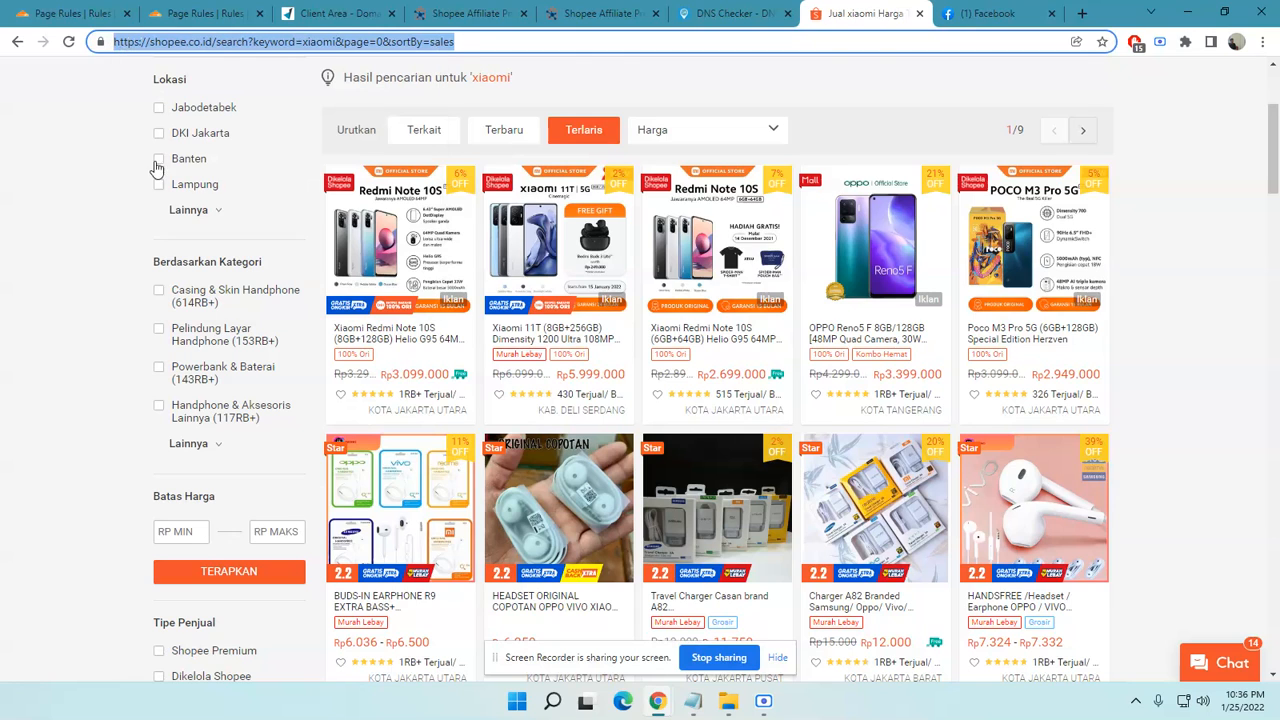
# Switch to the Shopee Affiliate custom link page and paste the copied xiaomi search address as the link's target URL
pyautogui.click(468, 13)
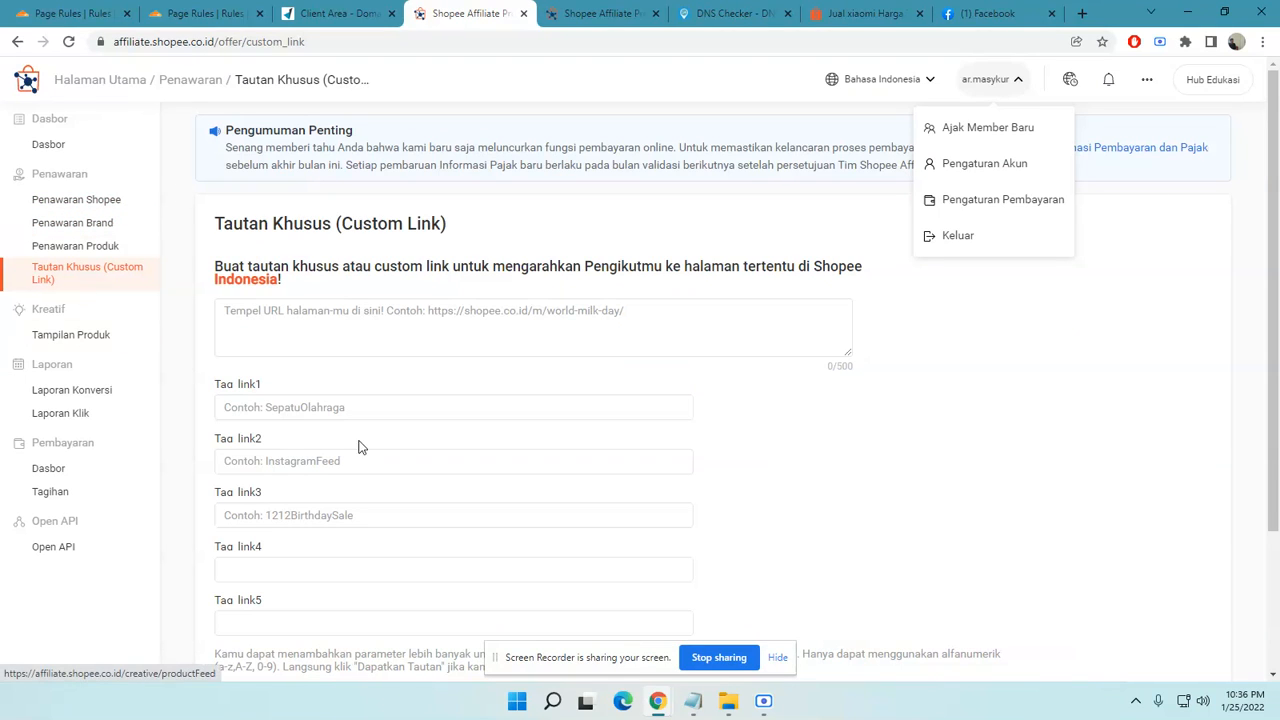
pyautogui.click(357, 325)
pyautogui.rightClick(357, 330)
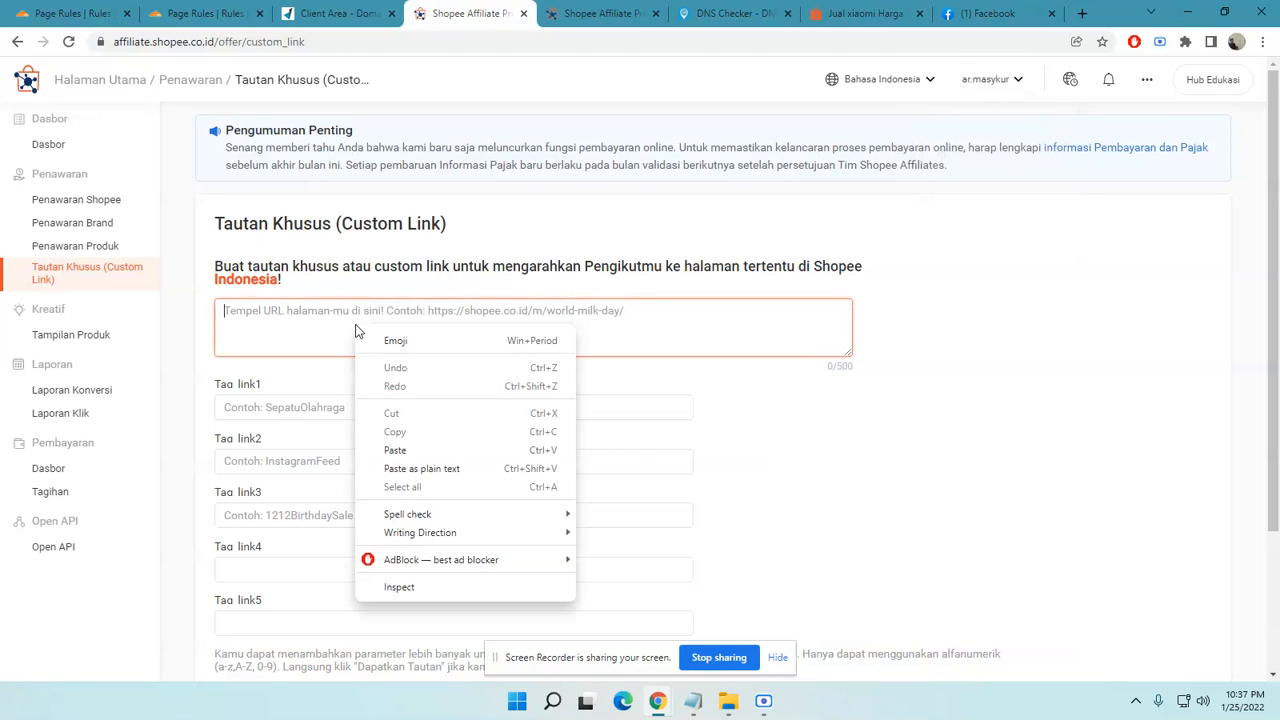
pyautogui.click(396, 450)
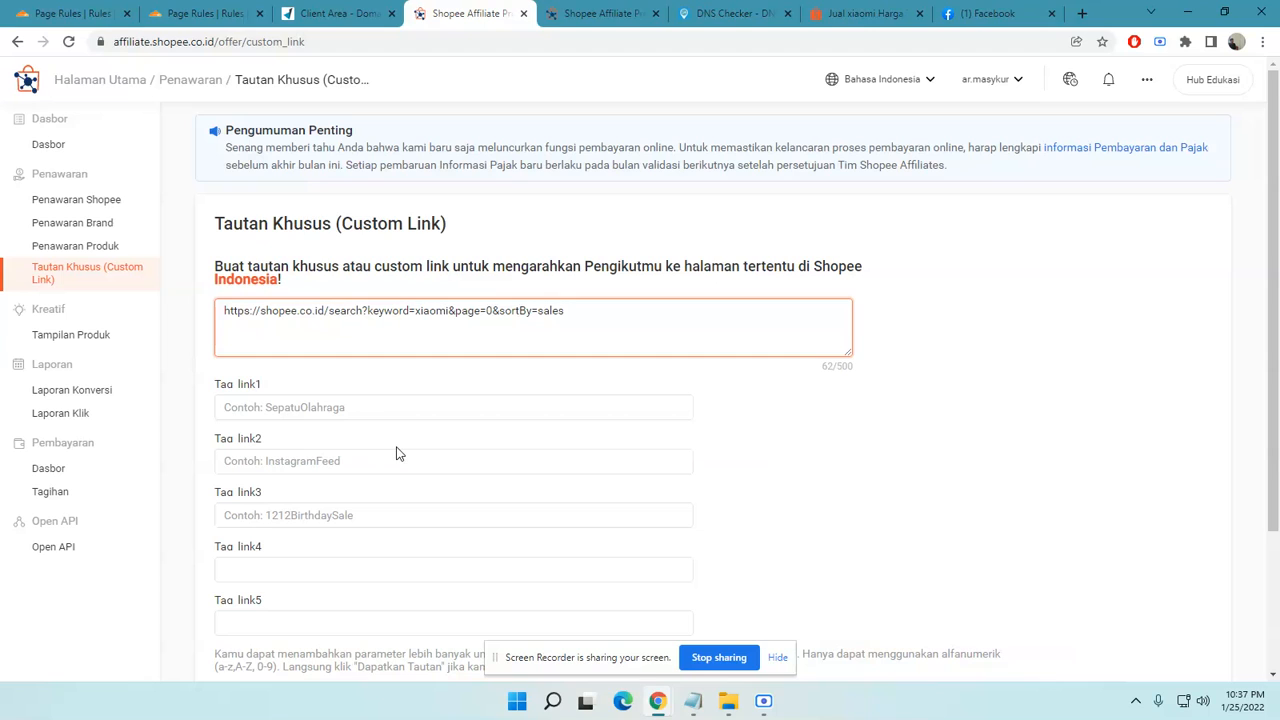
# Set Tag link1 to domainxyz and generate the custom affiliate link
pyautogui.scroll(-2, 396, 455)
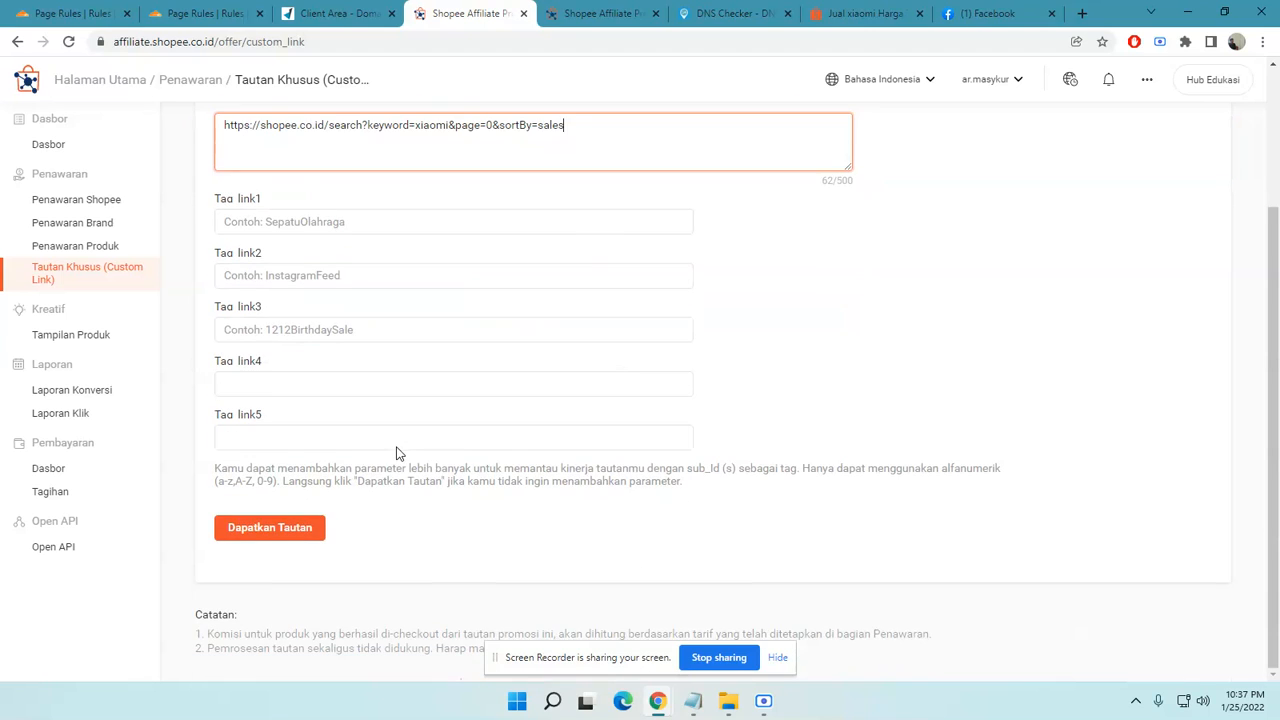
pyautogui.click(267, 226)
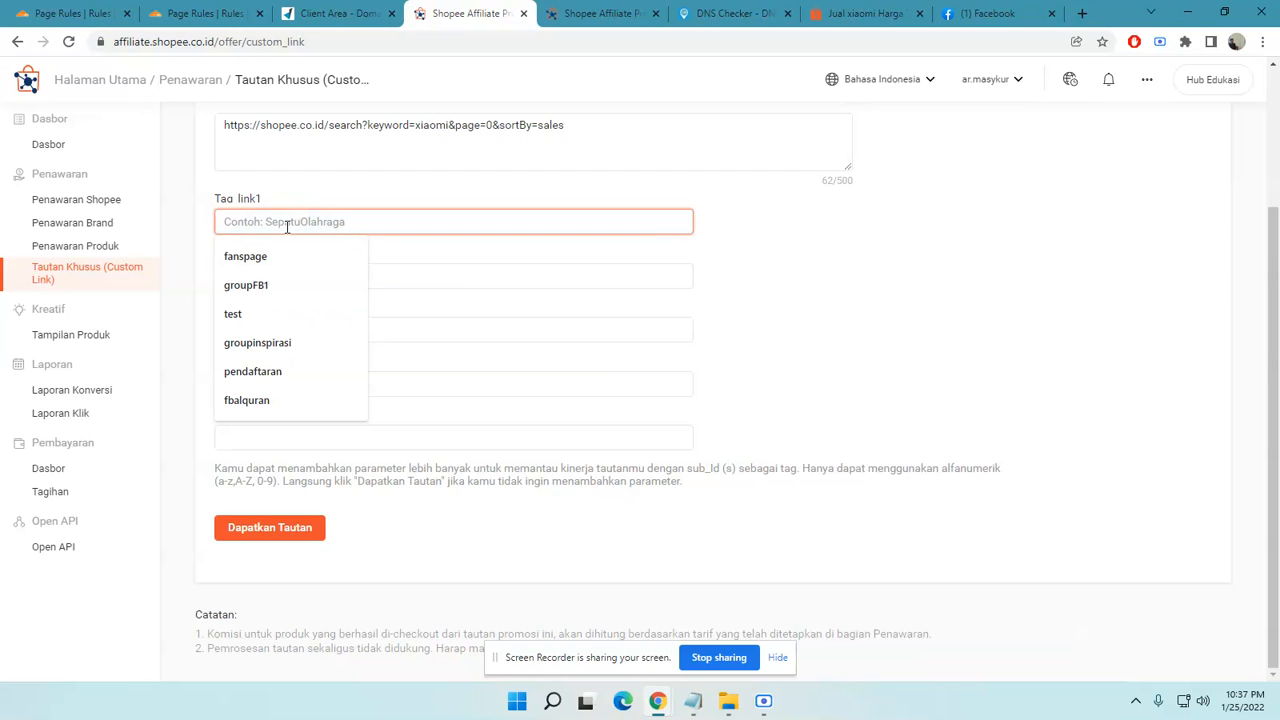
pyautogui.write('domainxyz')
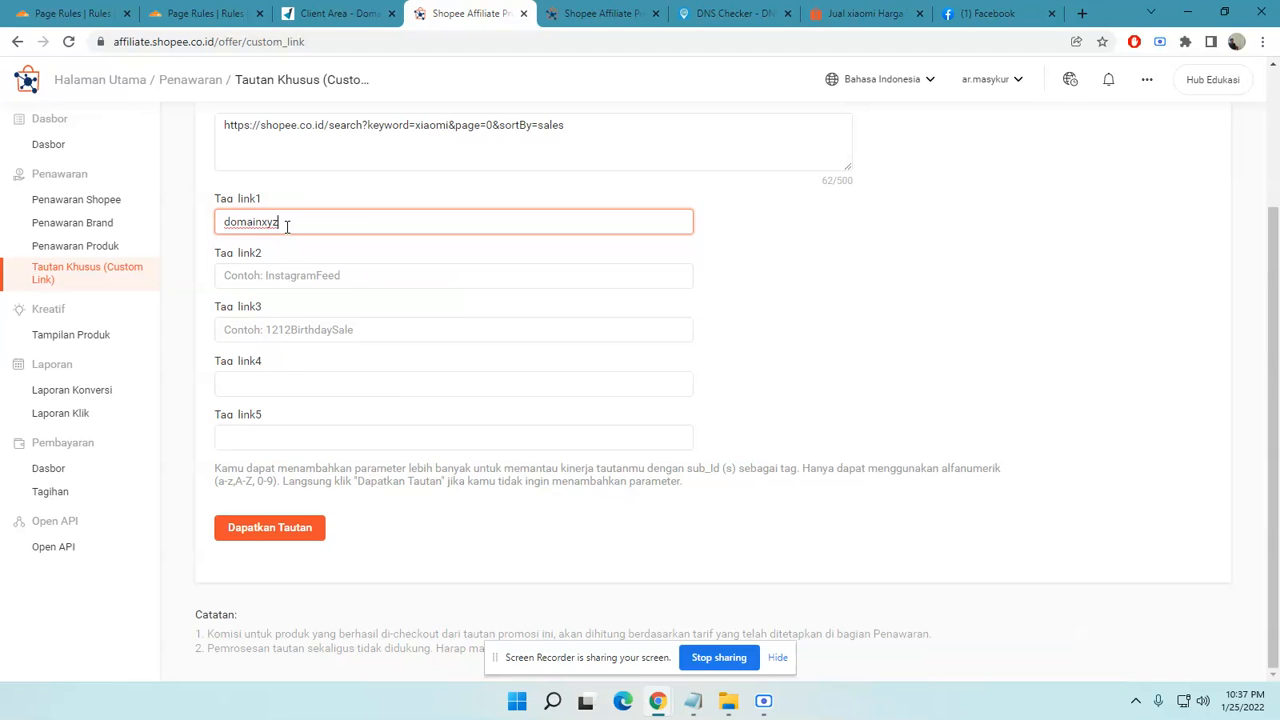
pyautogui.scroll(2, 326, 463)
pyautogui.scroll(-2, 326, 463)
pyautogui.click(288, 530)
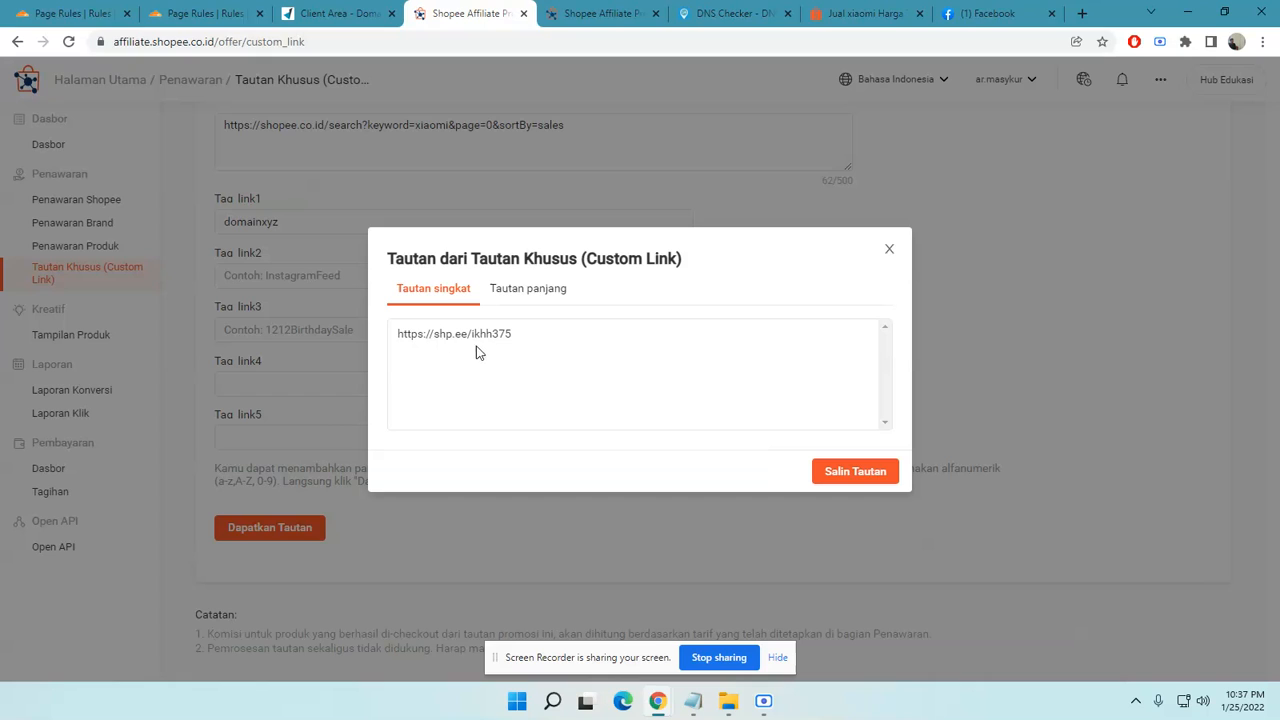
# Show the long version of the custom link, highlight its affiliate ID and compare it with the ID in the account settings
pyautogui.click(527, 300)
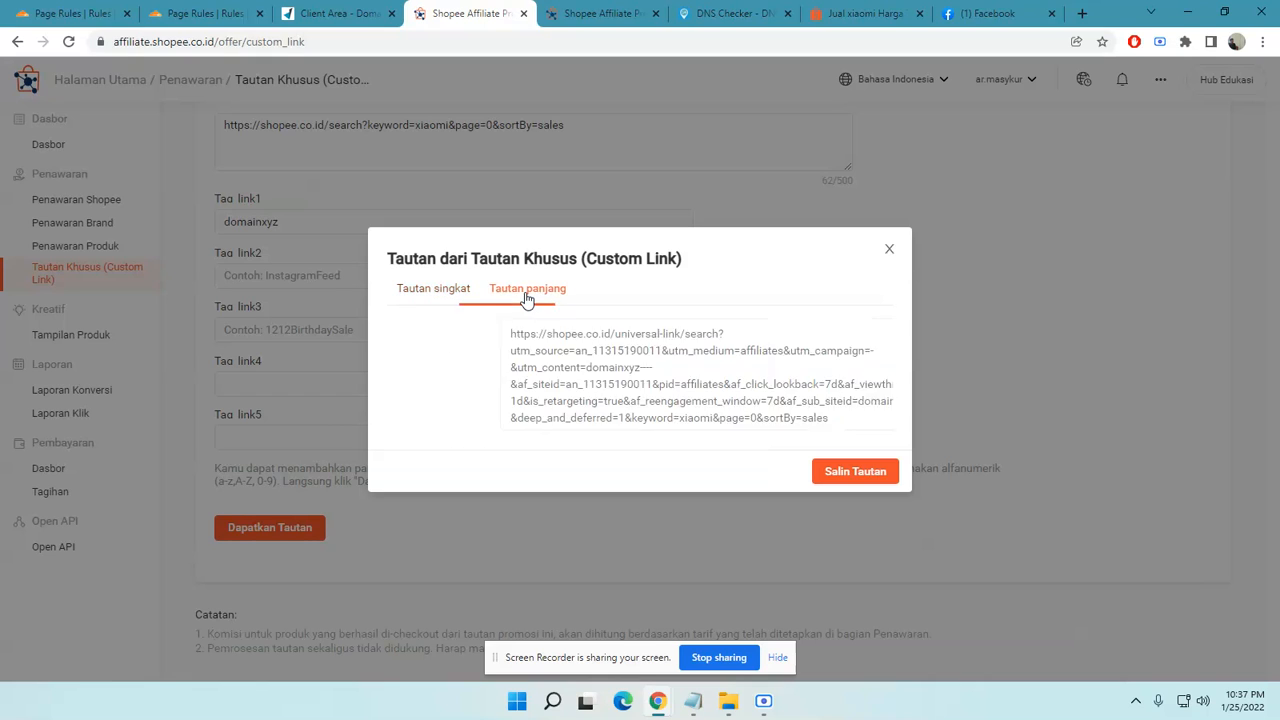
pyautogui.scroll(1, 487, 401)
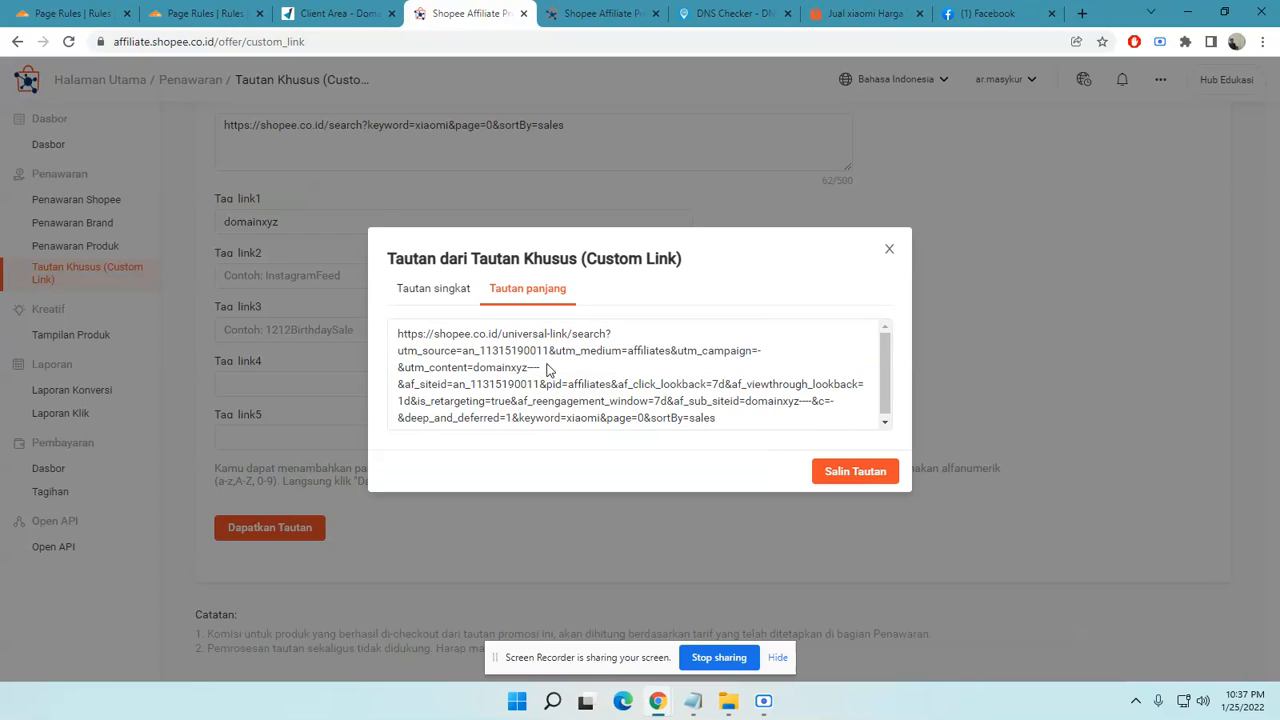
pyautogui.moveTo(548, 352); pyautogui.dragTo(482, 352)
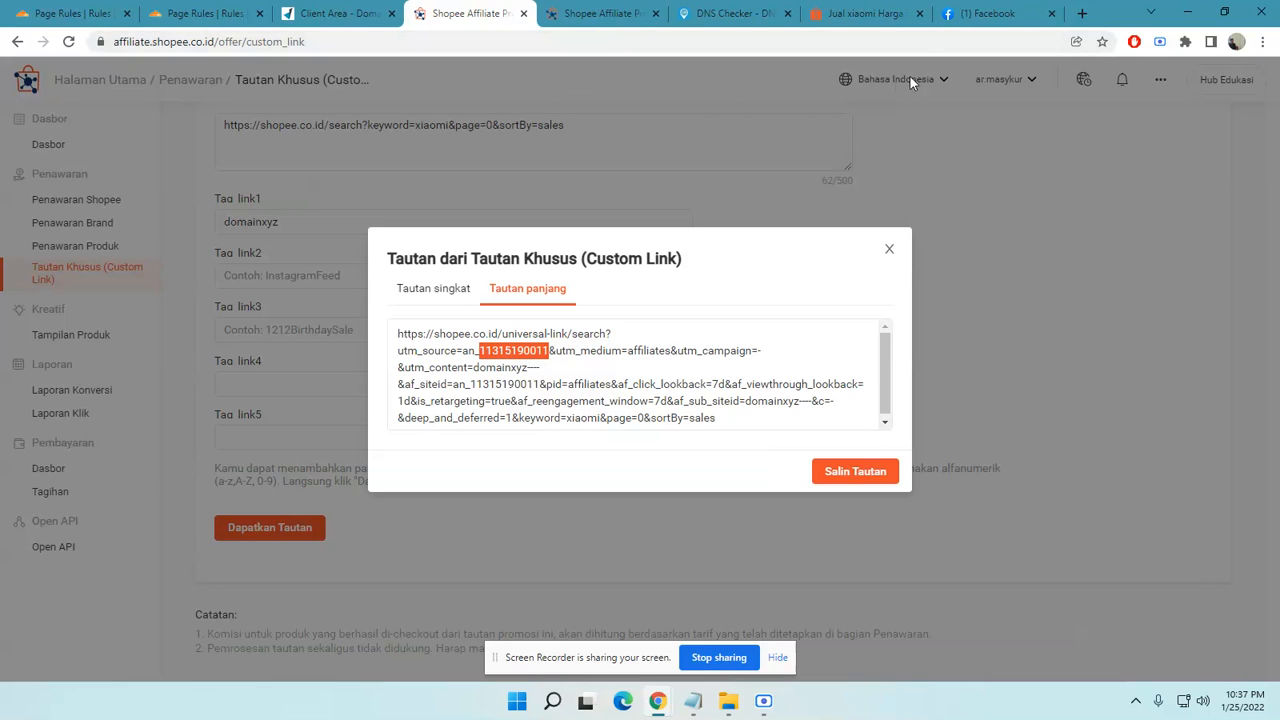
pyautogui.click(600, 13)
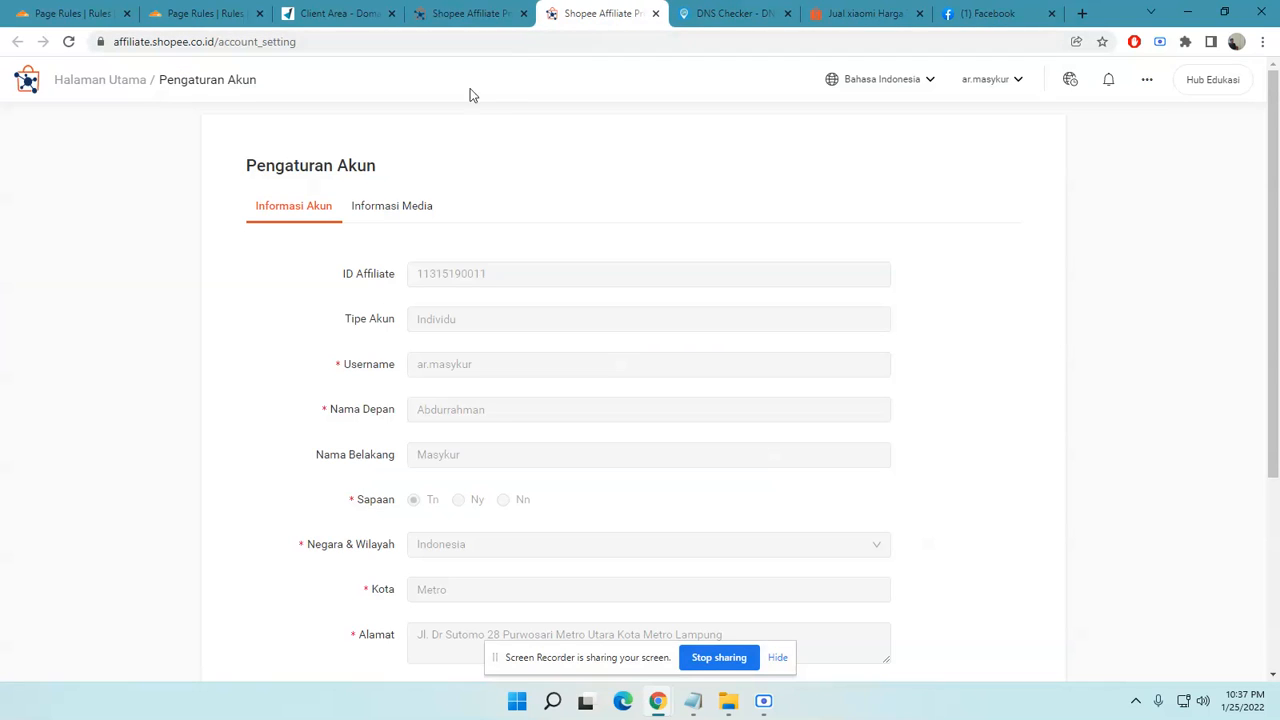
pyautogui.click(986, 80)
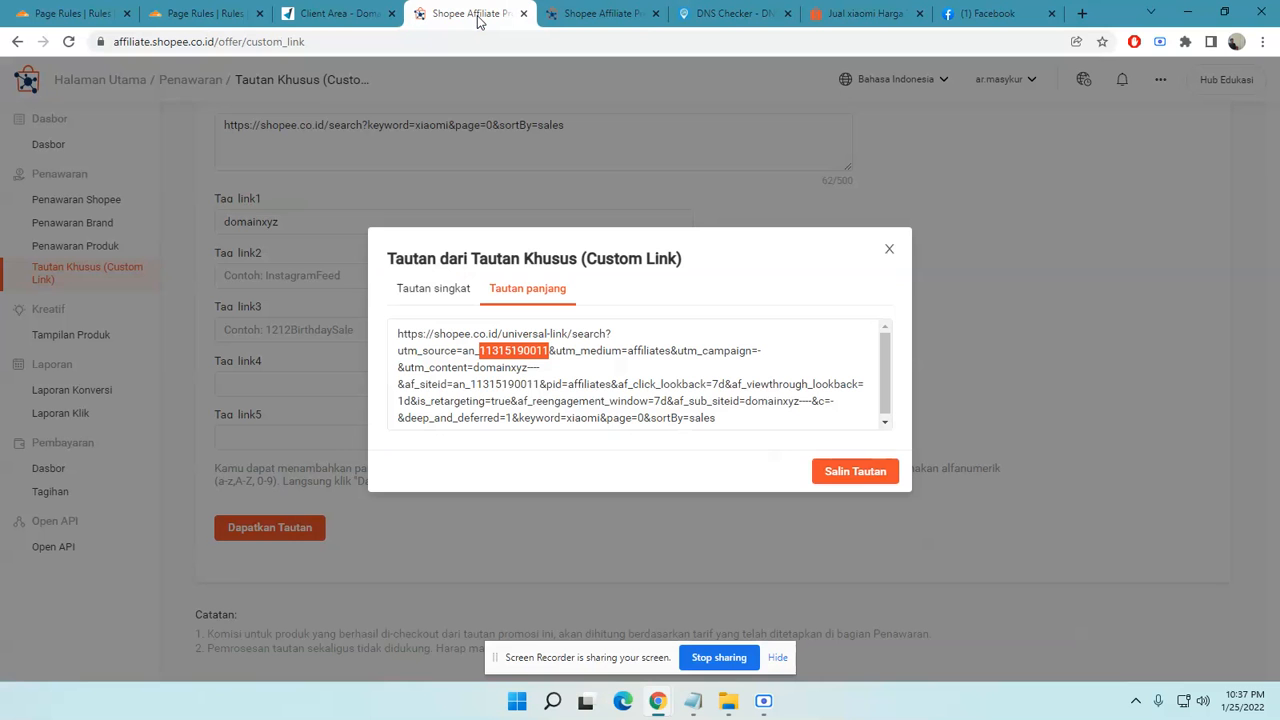
# Highlight the xiaomi keyword in the long custom link, and select the entire link text
pyautogui.click(480, 18)
pyautogui.scroll(-1, 586, 390)
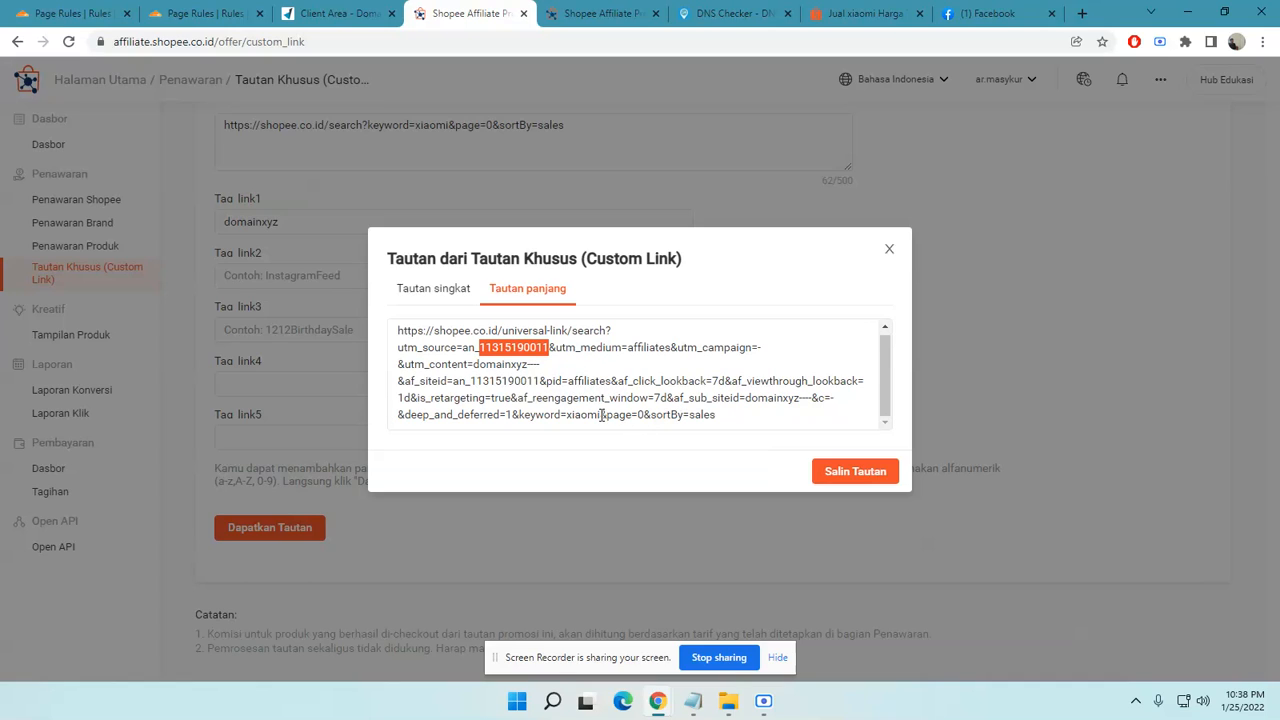
pyautogui.moveTo(600, 415); pyautogui.dragTo(565, 416)
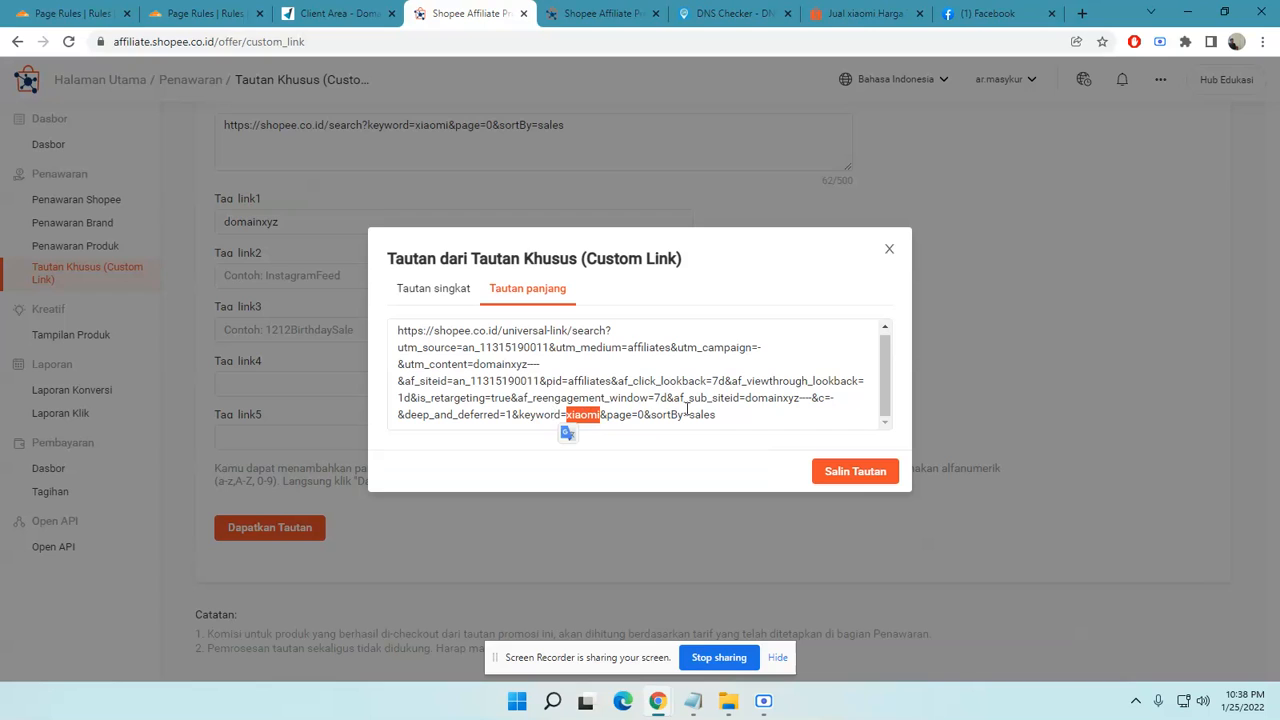
pyautogui.moveTo(741, 419); pyautogui.dragTo(400, 333)
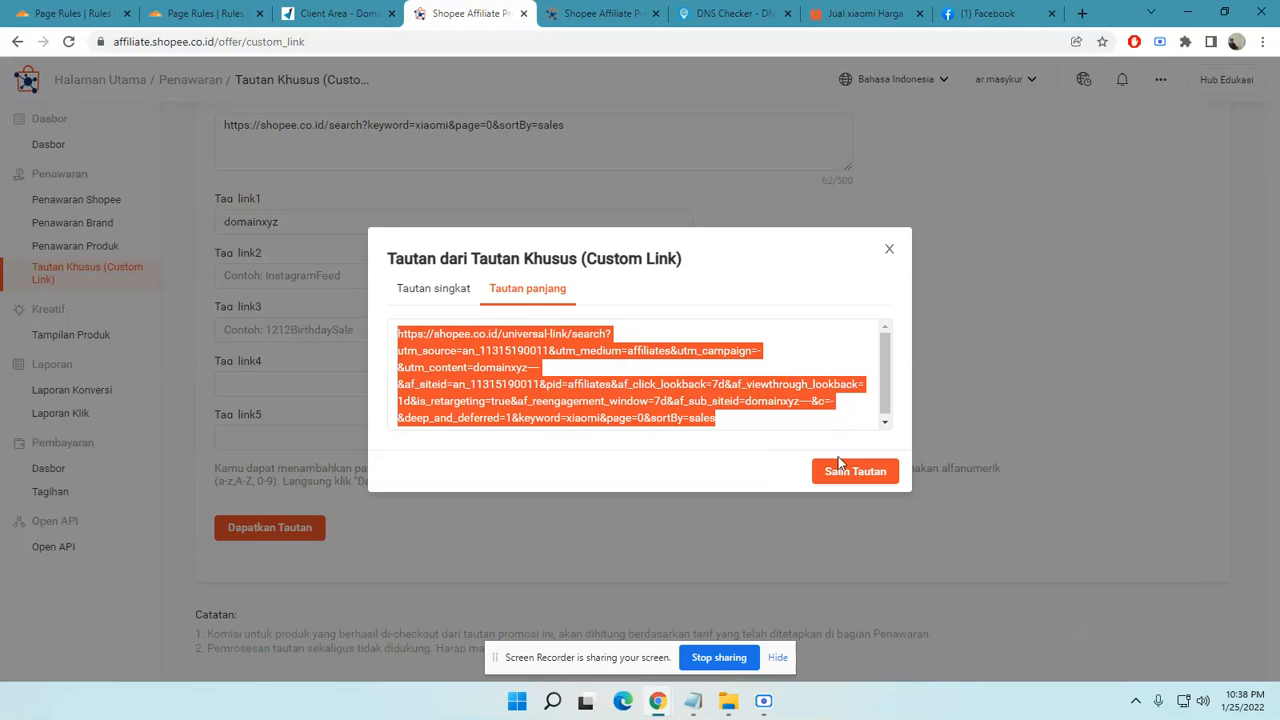
# Switch to the Cloudflare page rule form and inspect the forwarding URL through to its keyword parameter
pyautogui.click(203, 14)
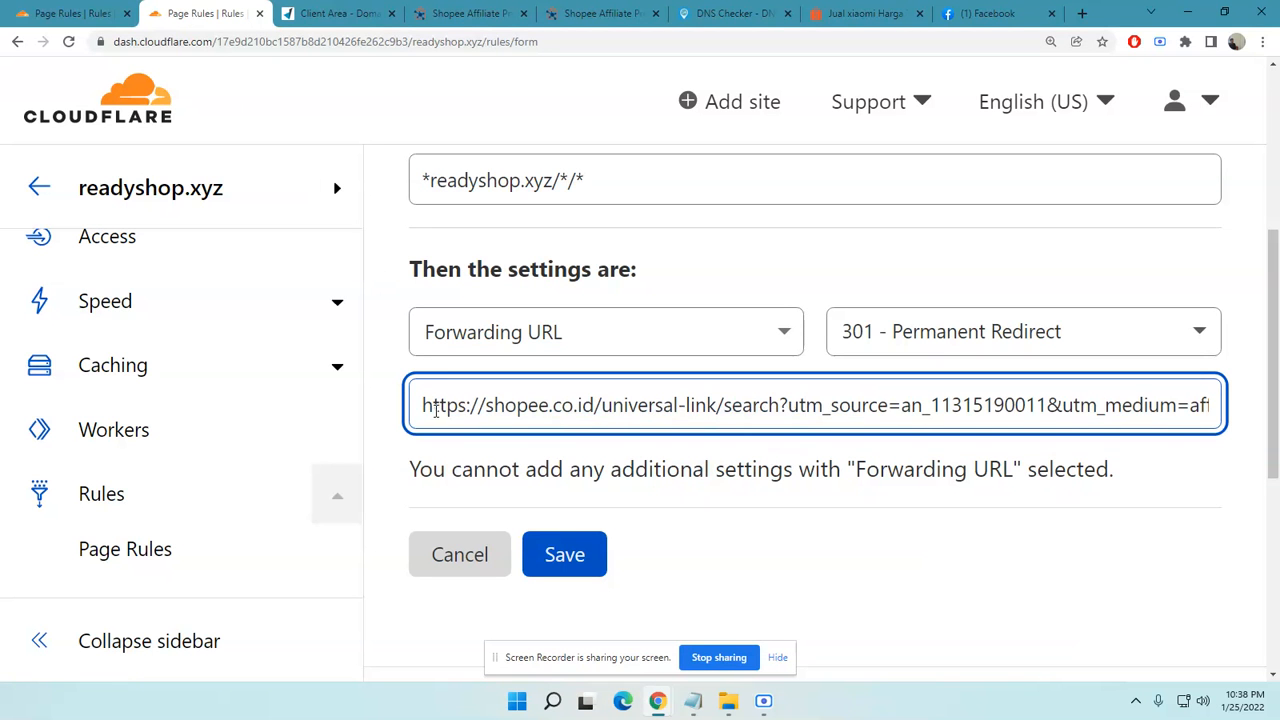
pyautogui.moveTo(418, 408); pyautogui.dragTo(1274, 416)
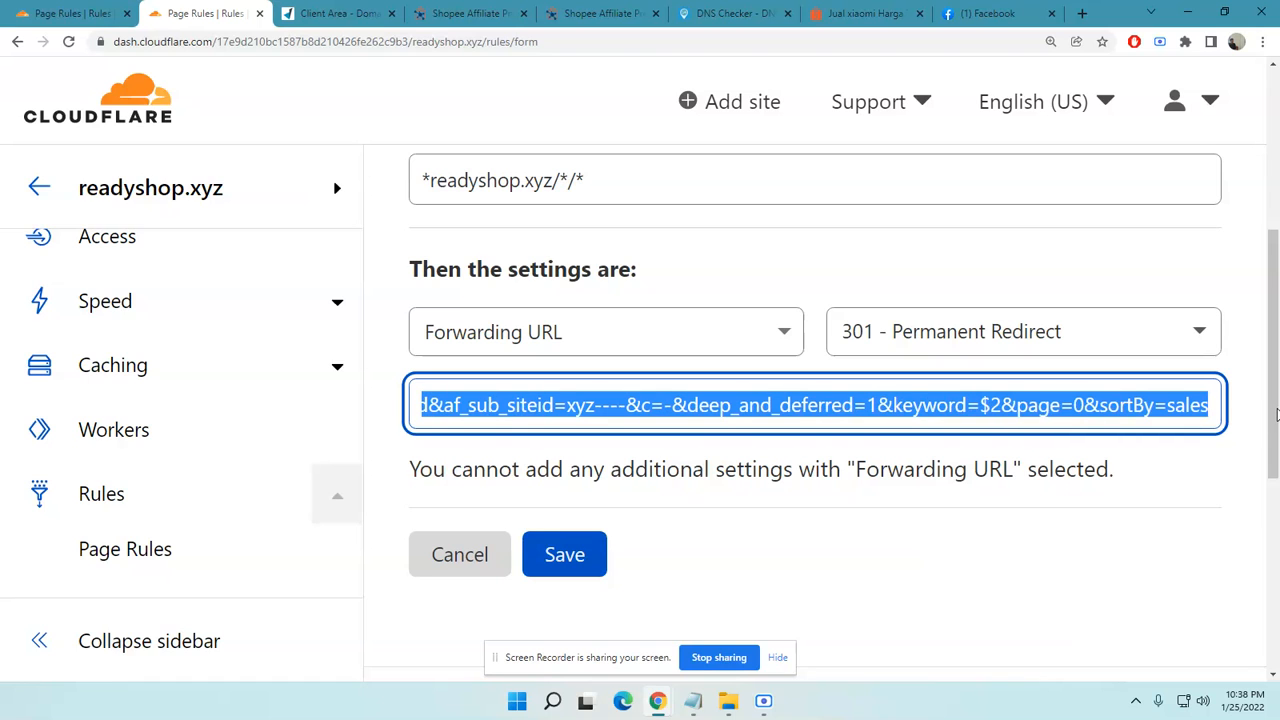
pyautogui.click(967, 404)
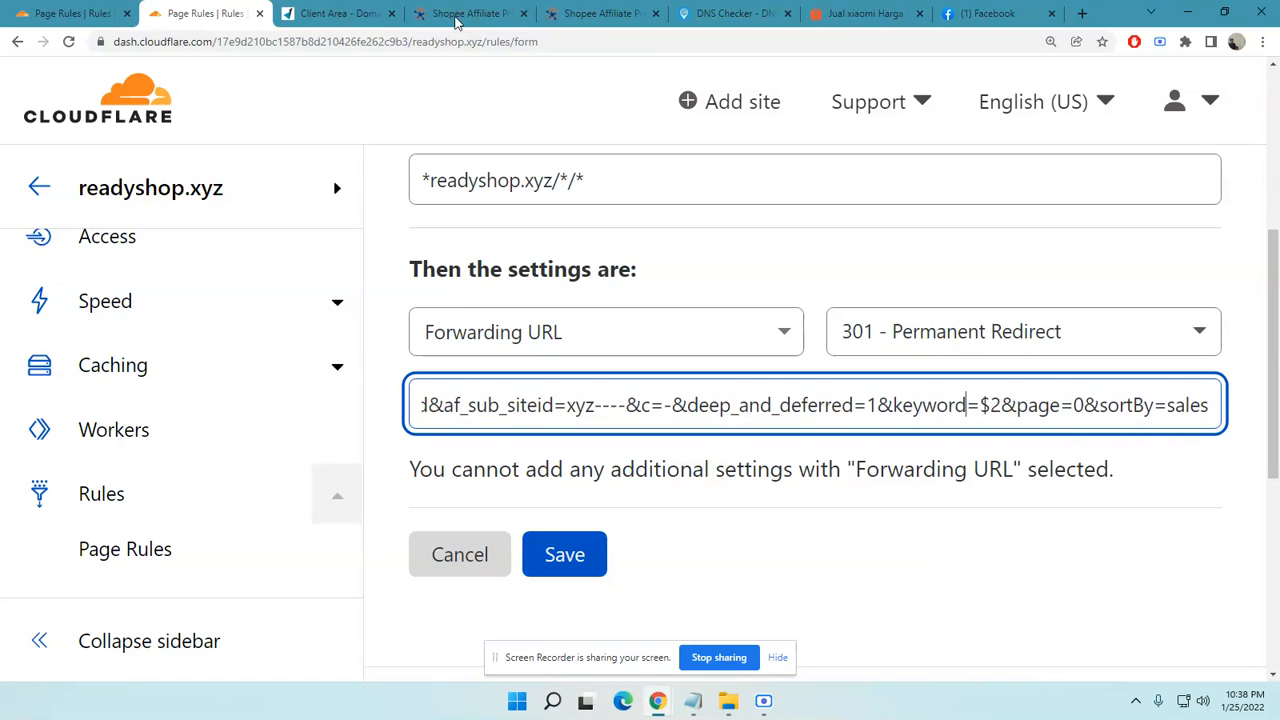
# Compare the xiaomi keyword in Shopee's long custom link with the $2 placeholder in the page rule's forwarding URL, highlighting each
pyautogui.click(430, 14)
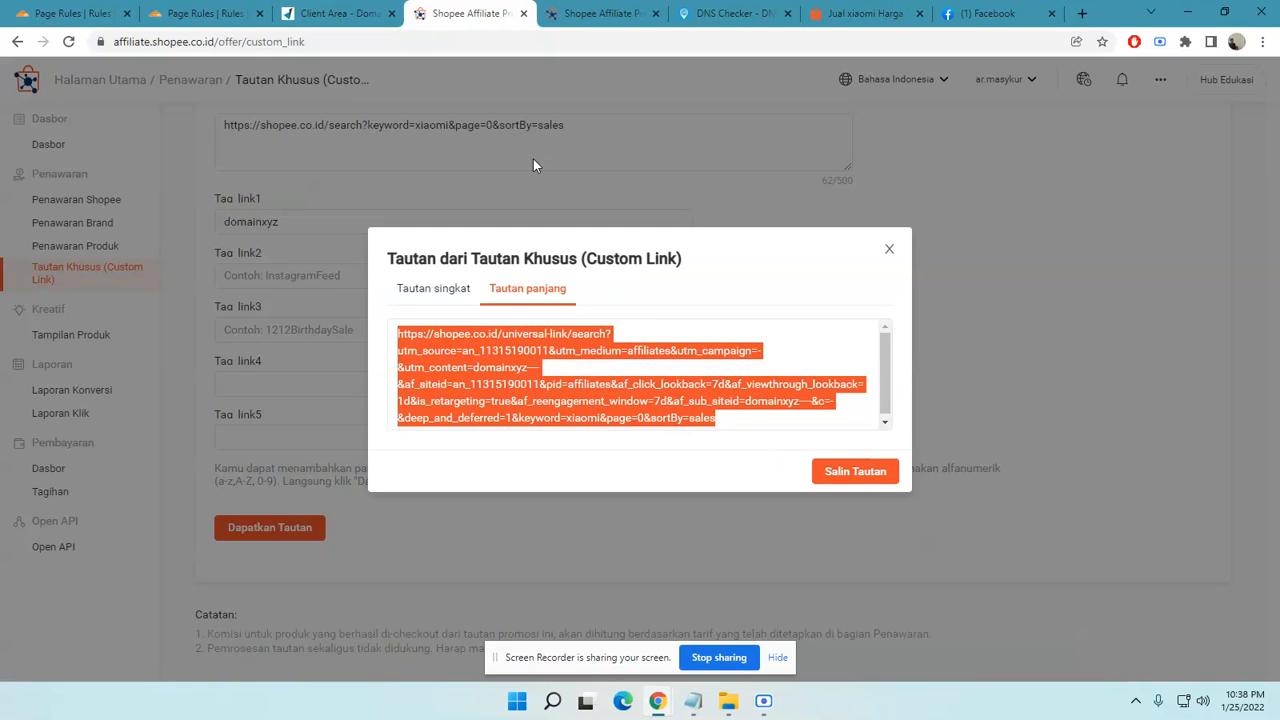
pyautogui.click(626, 417)
pyautogui.moveTo(600, 418); pyautogui.dragTo(566, 418)
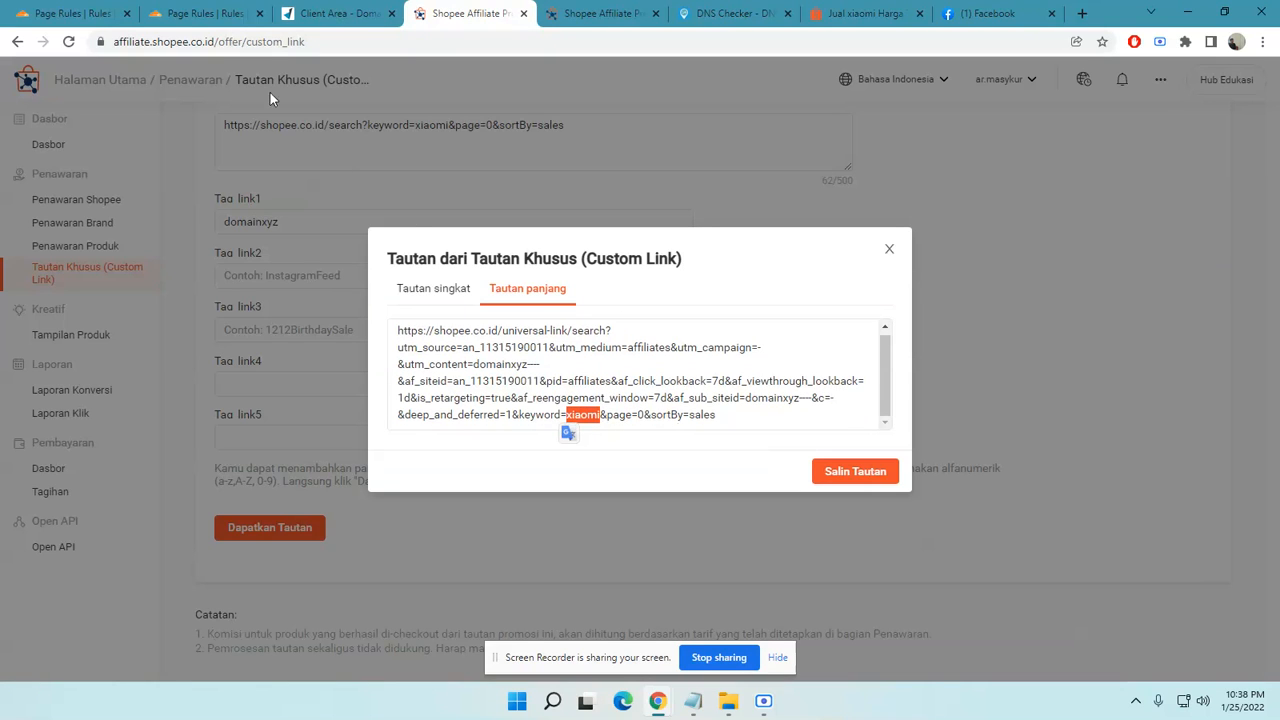
pyautogui.click(198, 16)
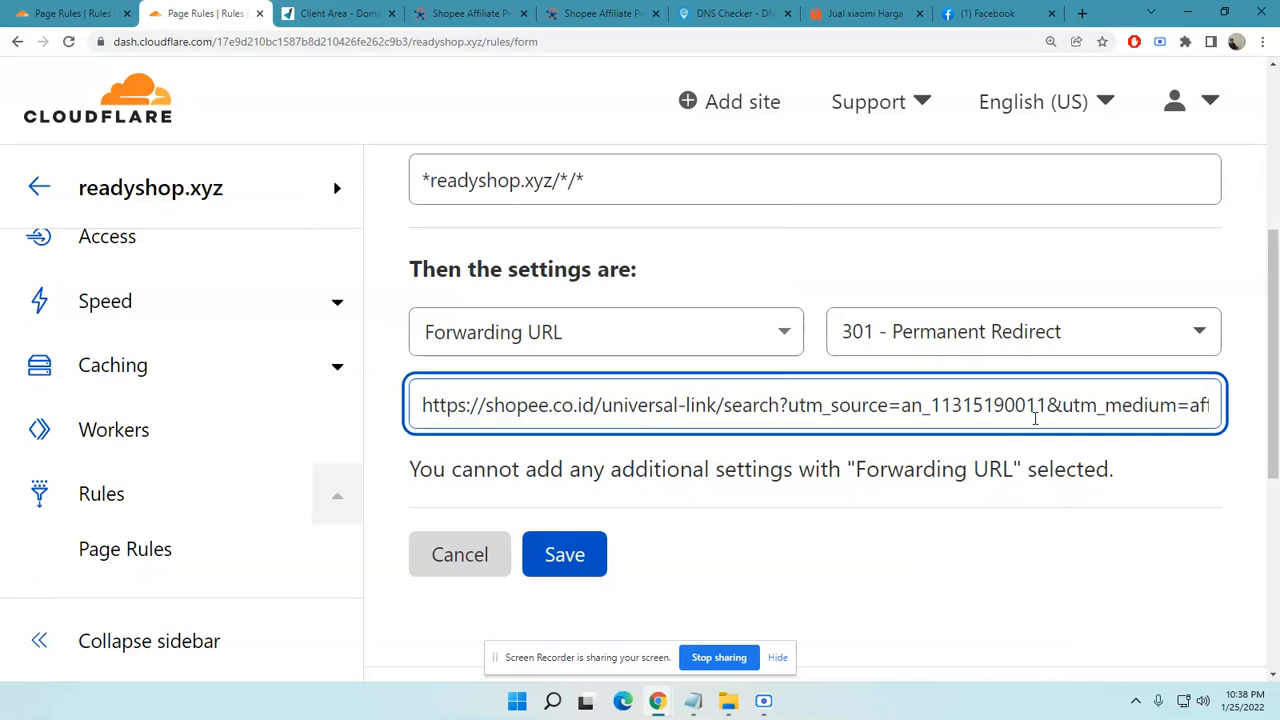
pyautogui.moveTo(1080, 410); pyautogui.dragTo(1263, 403)
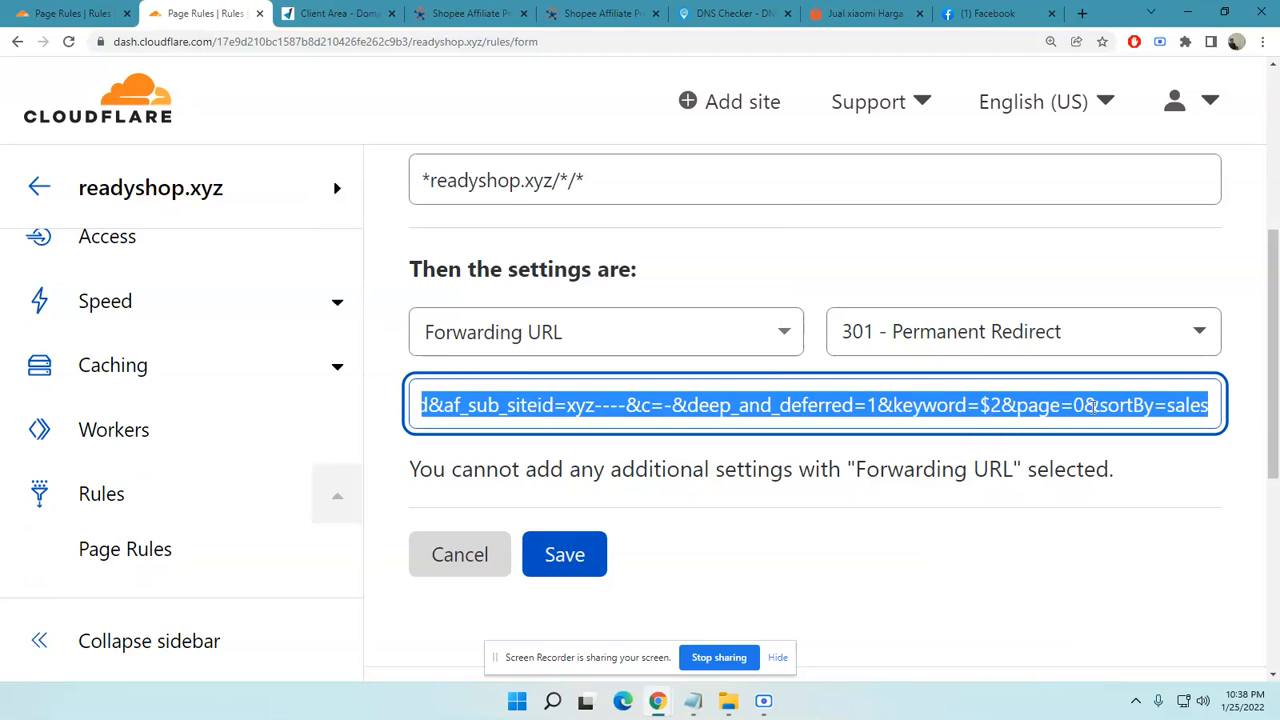
pyautogui.click(1004, 405)
pyautogui.moveTo(1005, 405); pyautogui.dragTo(978, 410)
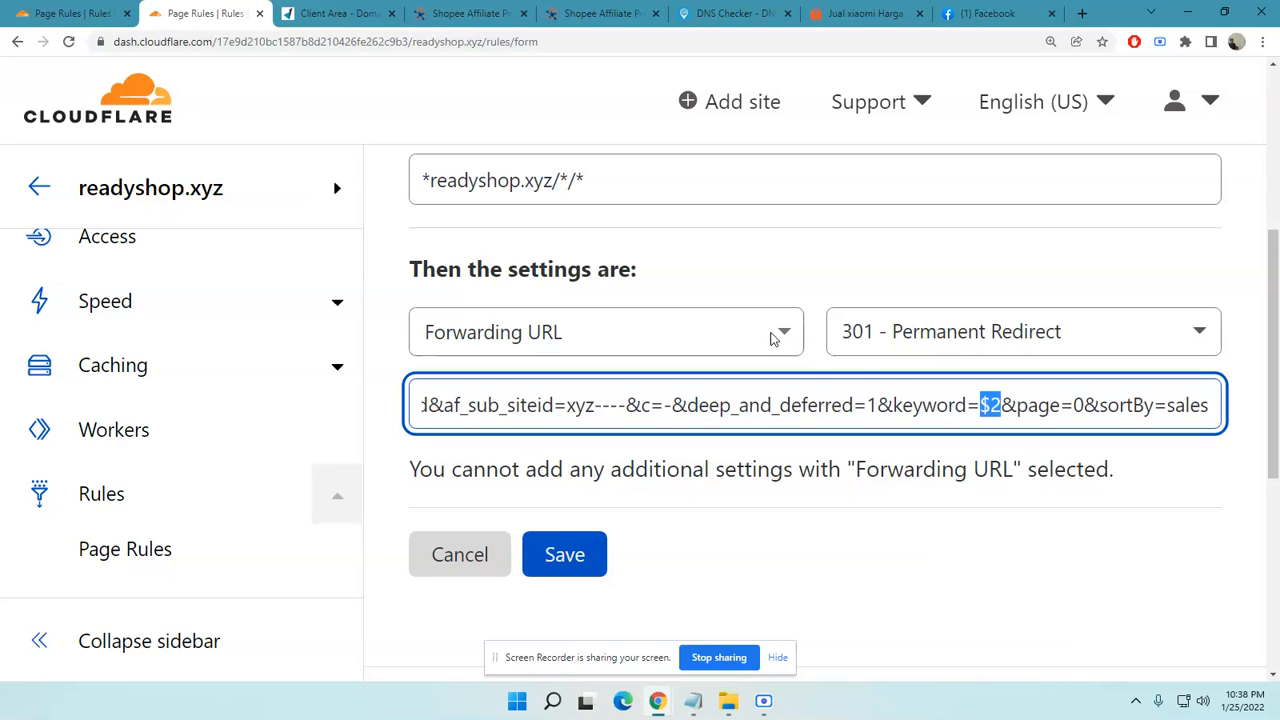
# Highlight the first wildcard after readyshop.xyz/ in the URL pattern and the corresponding $2 in the forwarding URL
pyautogui.moveTo(567, 178); pyautogui.dragTo(561, 180)
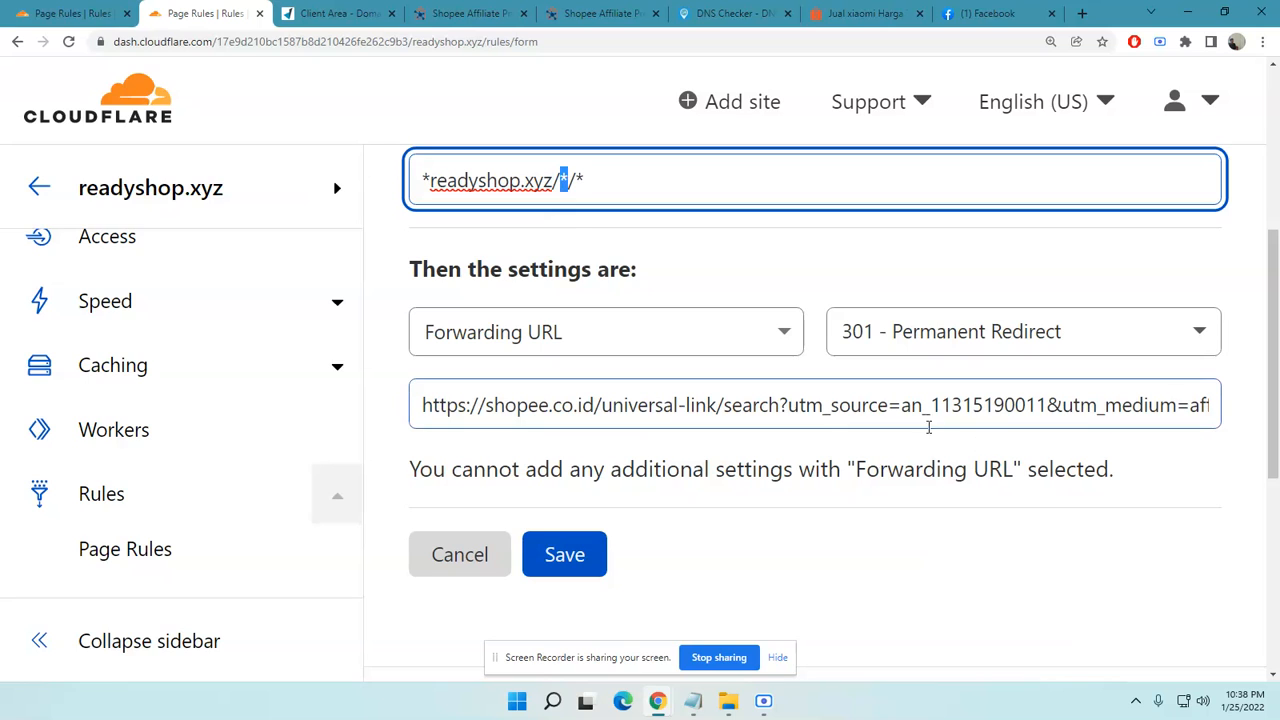
pyautogui.moveTo(1080, 405); pyautogui.dragTo(1257, 406)
pyautogui.click(985, 405)
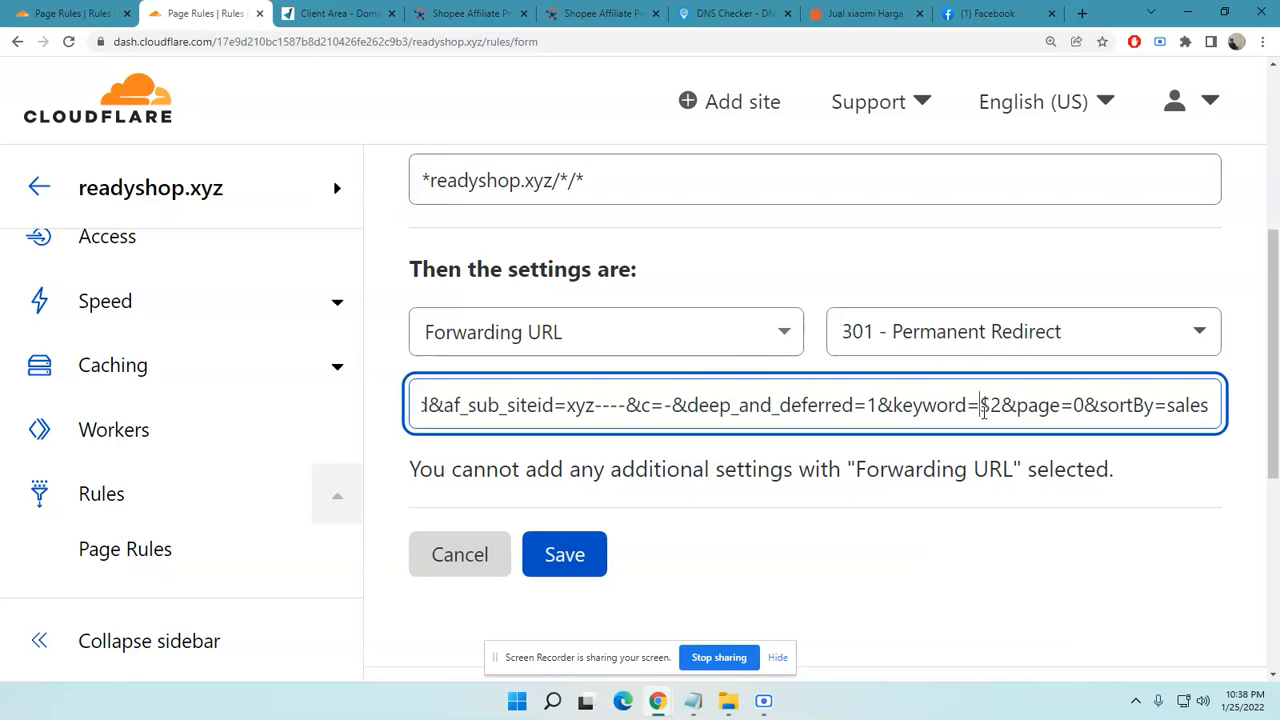
pyautogui.moveTo(998, 405); pyautogui.dragTo(983, 405)
# Leave the page rule form without saving and show both readyshop.xyz forwarding rules in the Page Rules list
pyautogui.scroll(3, 440, 240)
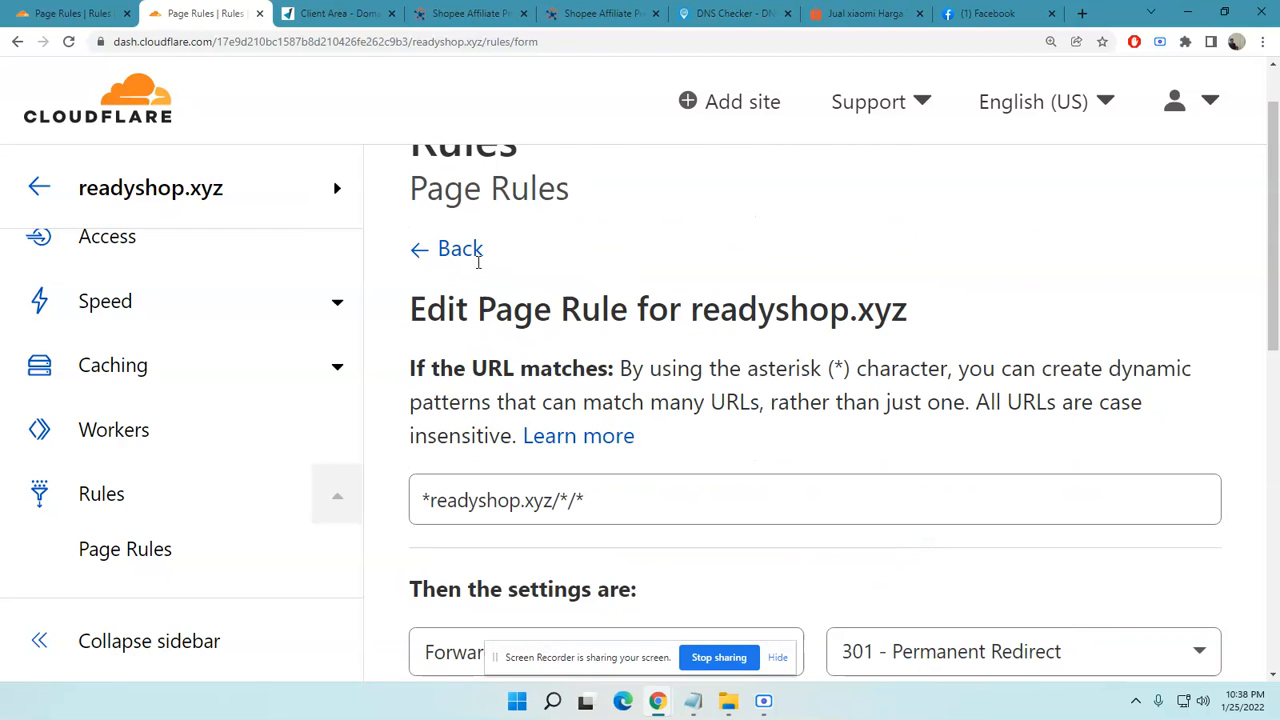
pyautogui.click(450, 250)
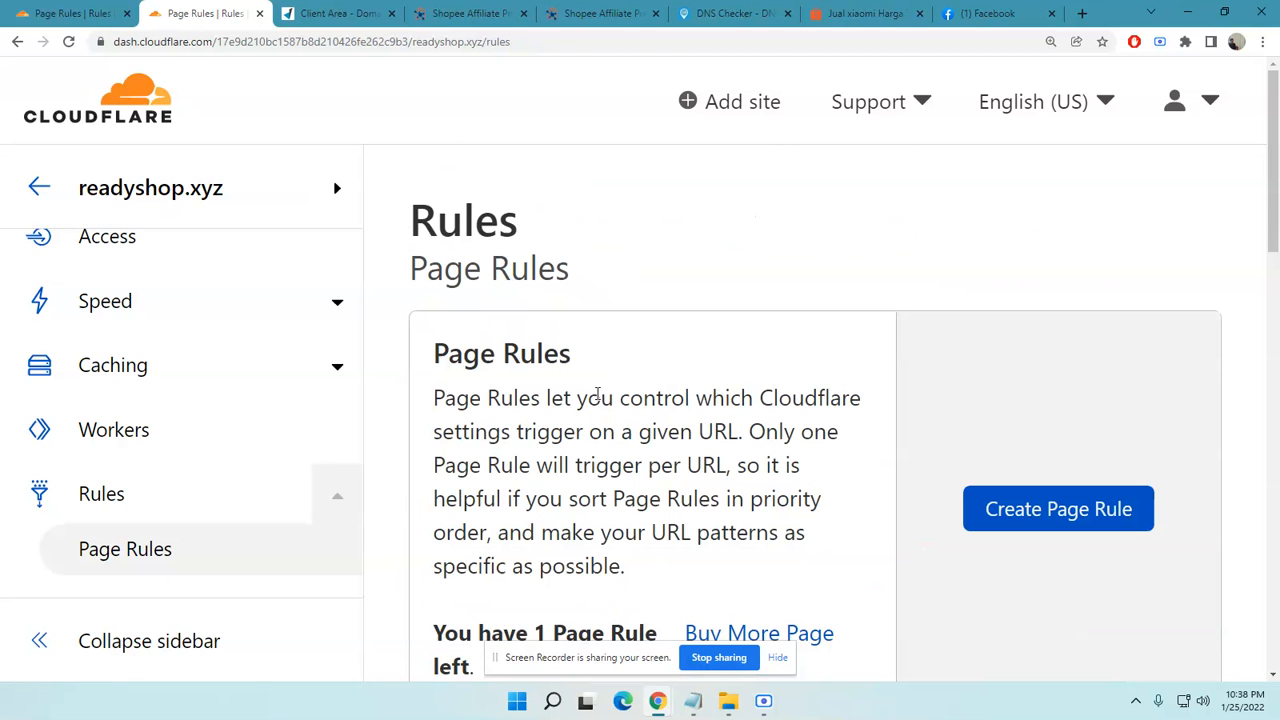
pyautogui.hotkey('ctrl', '-')
pyautogui.scroll(-2, 600, 470)
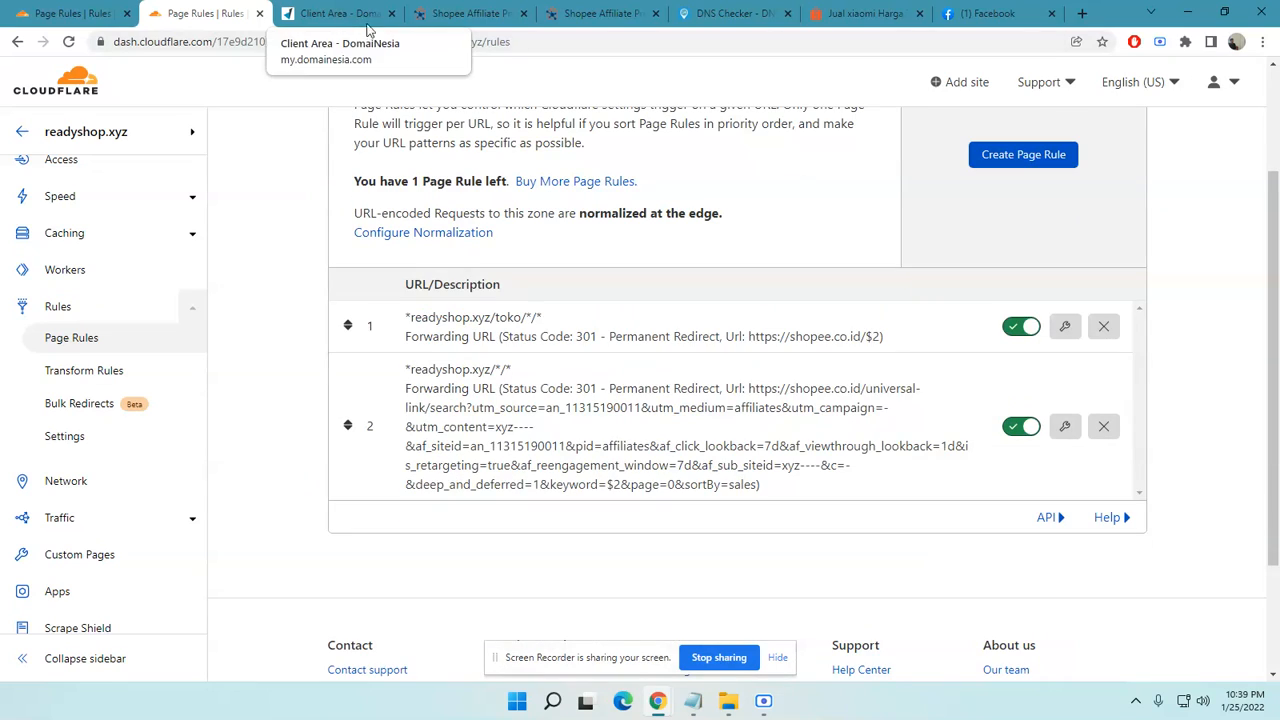
# Switch to the Facebook post and review its example readyshop.xyz keyword and store links
pyautogui.click(744, 10)
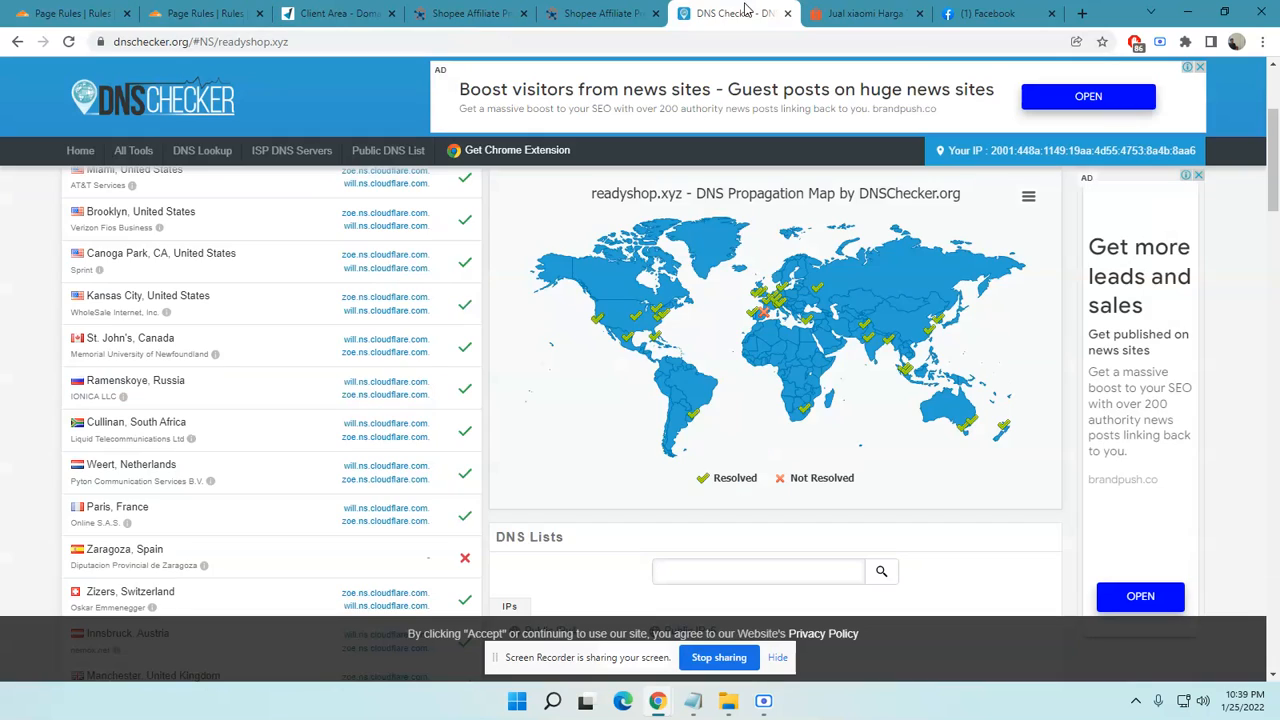
pyautogui.click(977, 16)
pyautogui.scroll(-1, 580, 330)
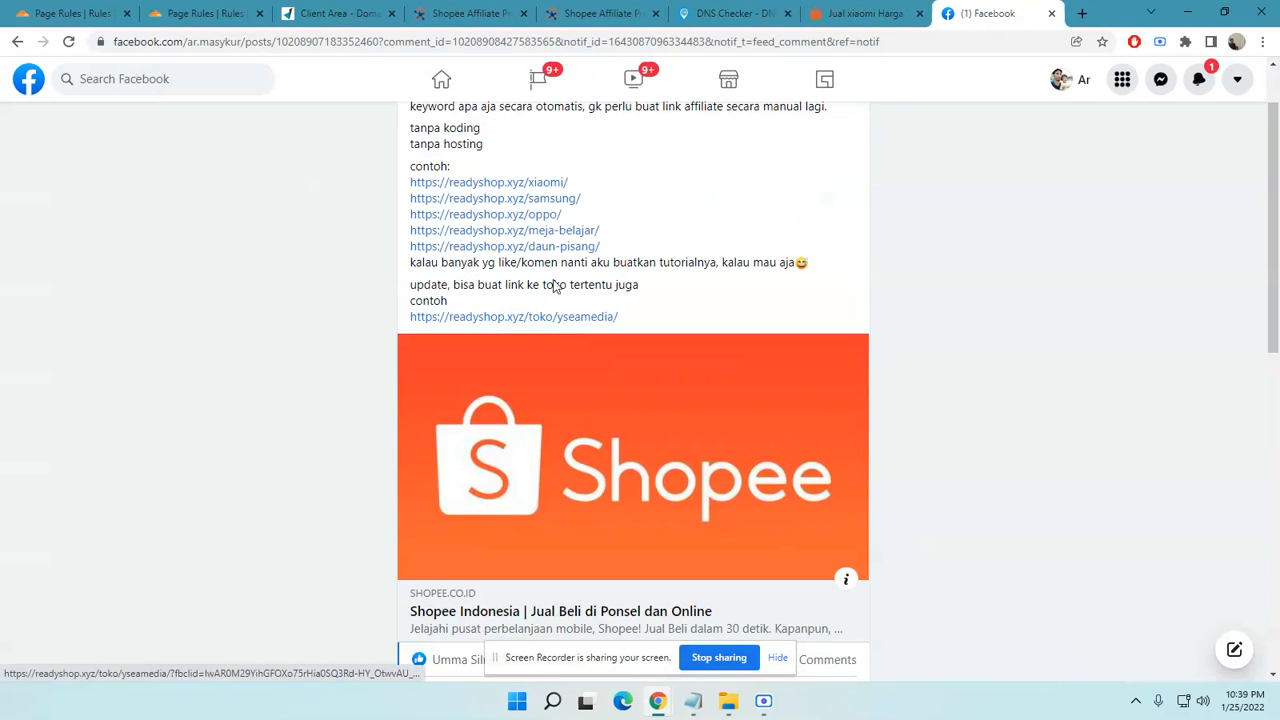
pyautogui.scroll(1, 530, 190)
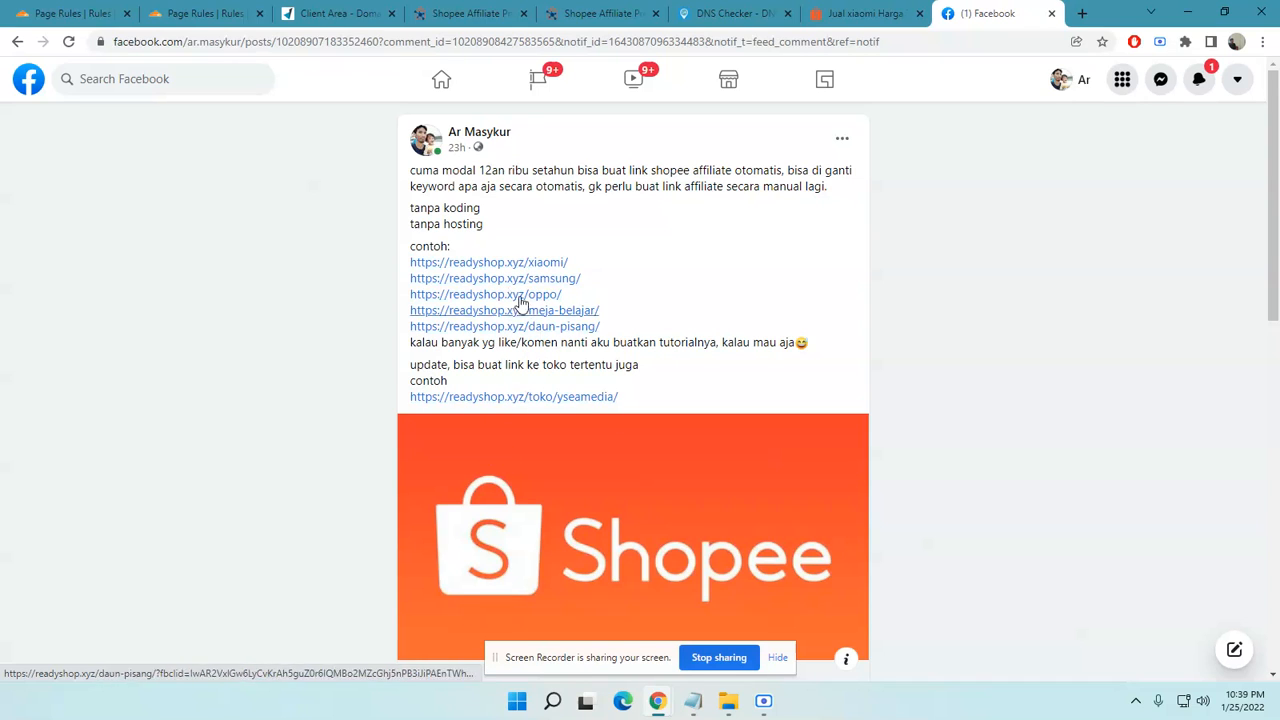
# Return to Cloudflare's Page Rules list and enlarge the page to read both forwarding rules
pyautogui.click(218, 18)
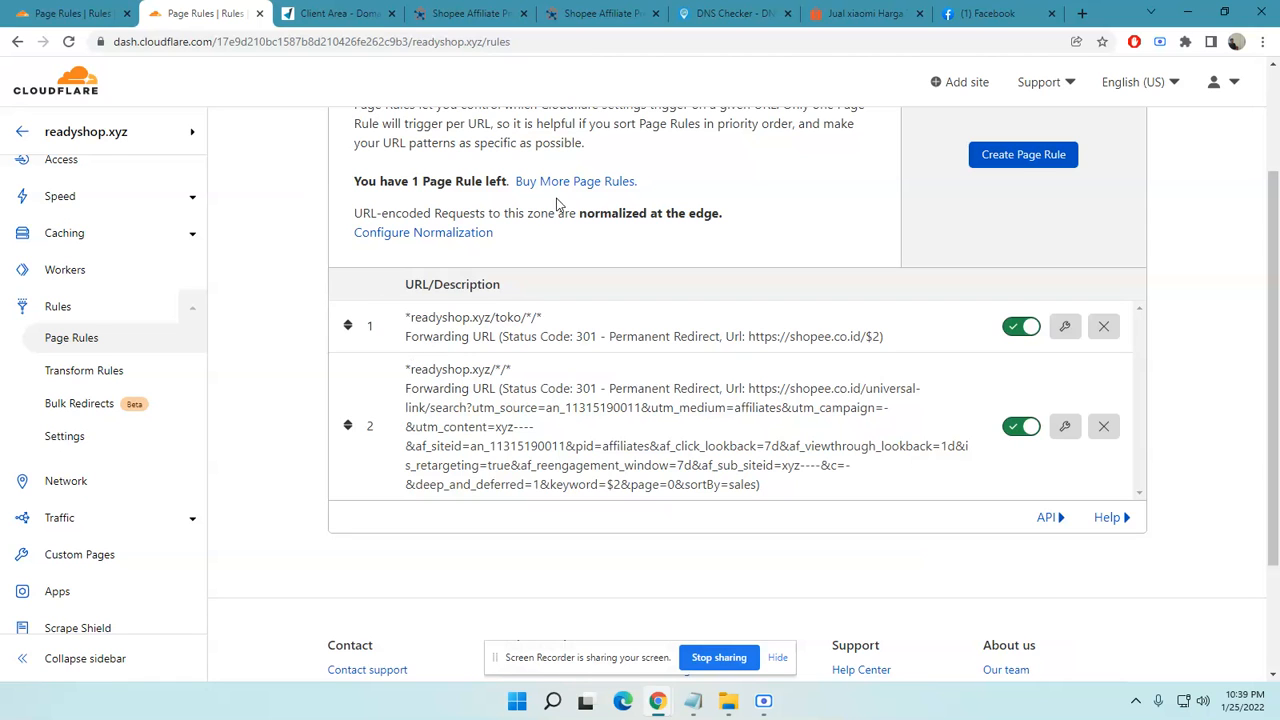
pyautogui.hotkey('ctrl', '+')
pyautogui.hotkey('ctrl', '+')
pyautogui.hotkey('ctrl', '+')
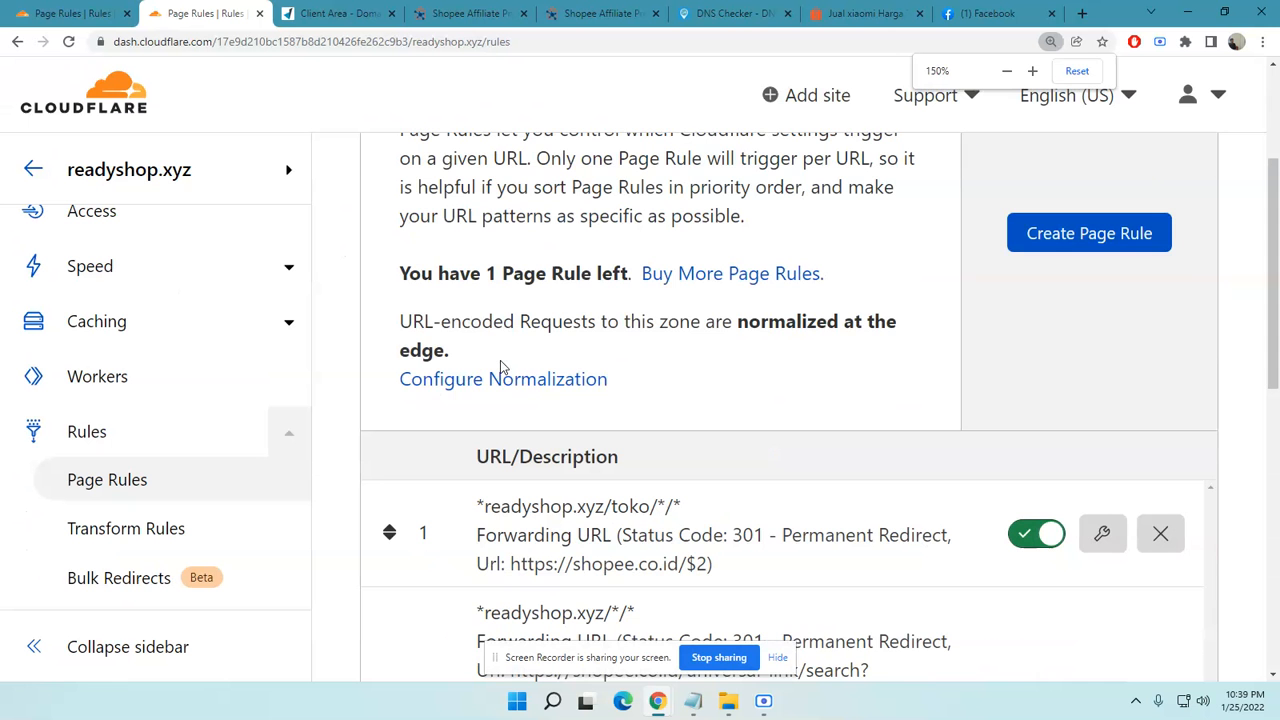
pyautogui.scroll(-2, 663, 380)
pyautogui.hotkey('ctrl', '+')
pyautogui.hotkey('ctrl', '+')
pyautogui.hotkey('ctrl', '-')
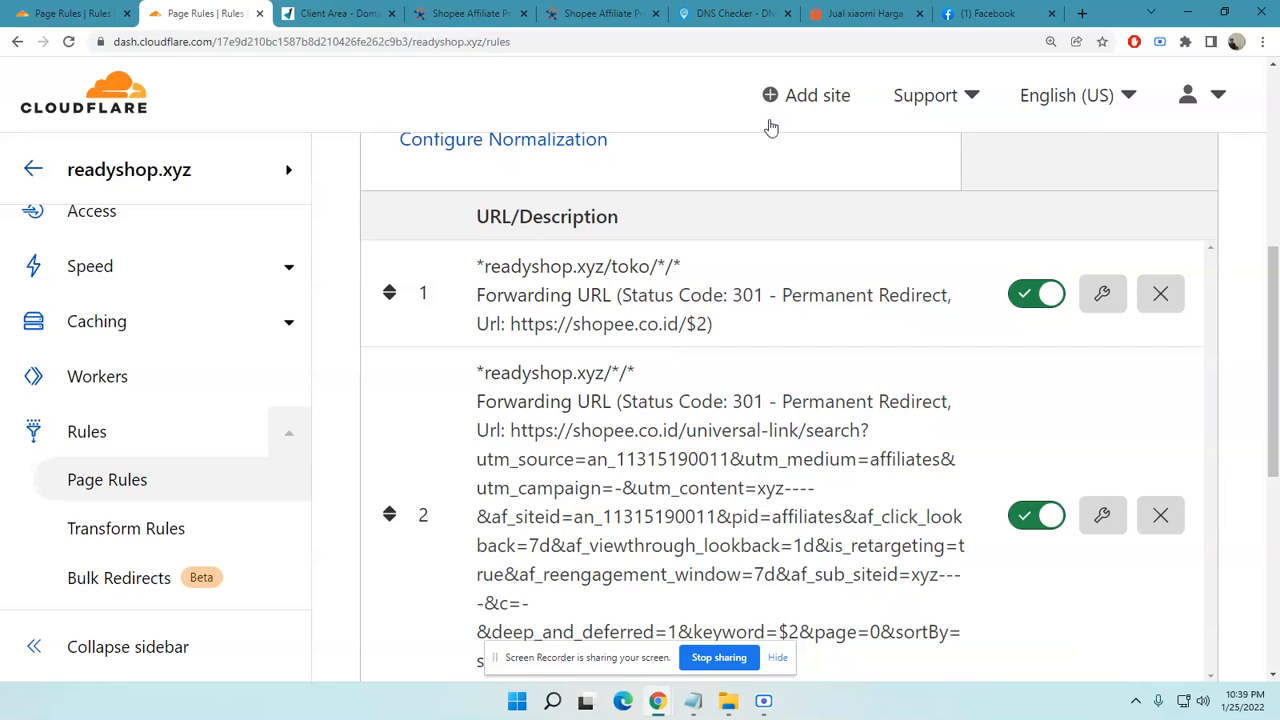
# Compare the example links in the Facebook post with the two forwarding rules in Cloudflare
pyautogui.click(995, 16)
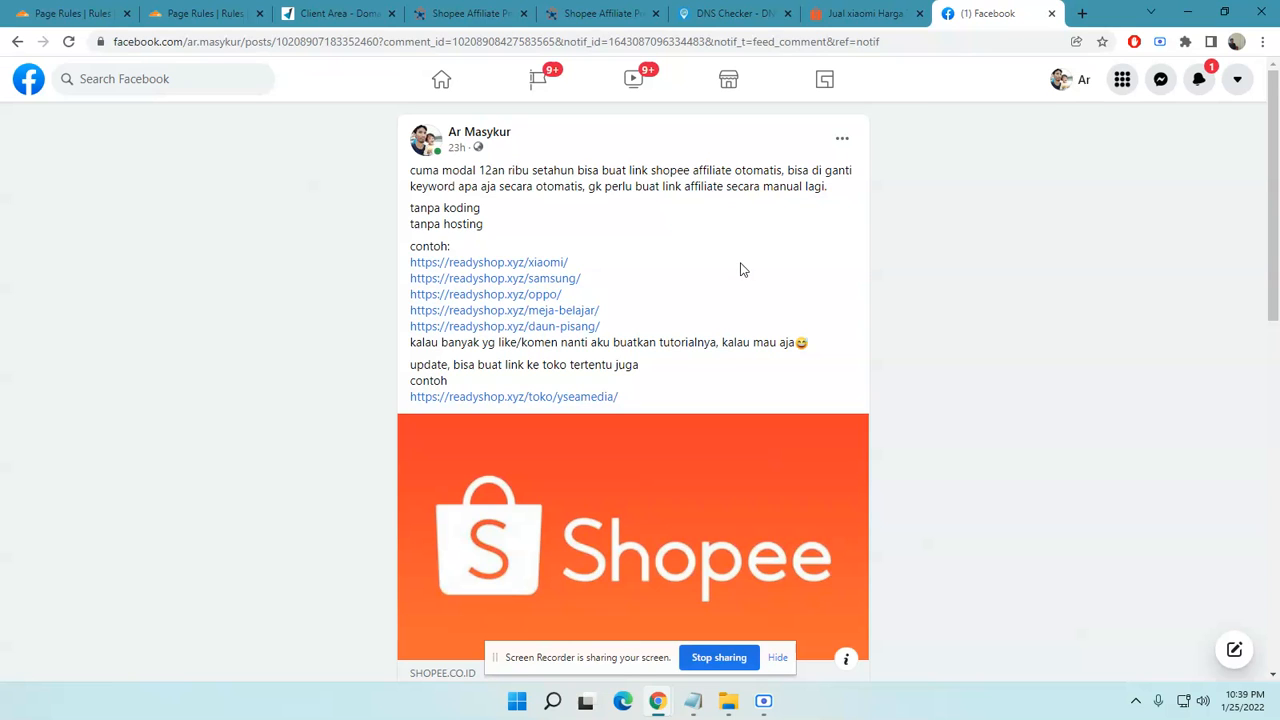
pyautogui.click(210, 12)
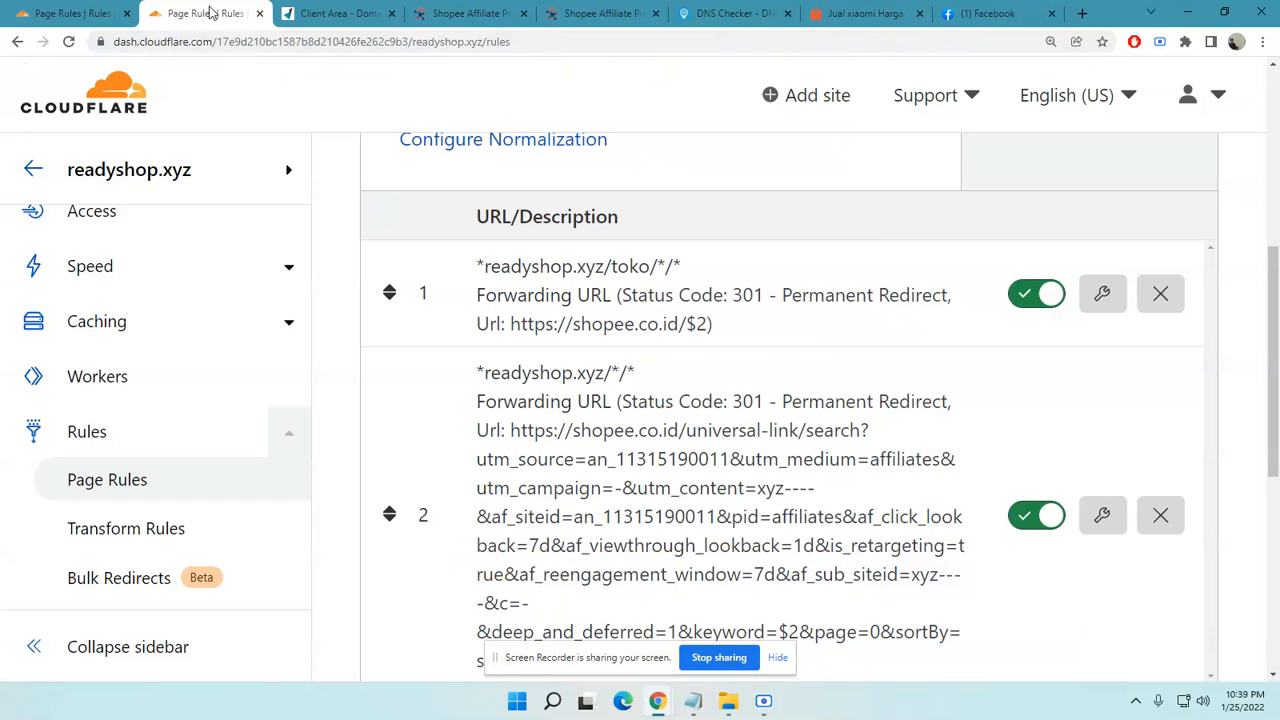
pyautogui.scroll(-3, 826, 374)
pyautogui.scroll(1, 826, 374)
pyautogui.click(980, 13)
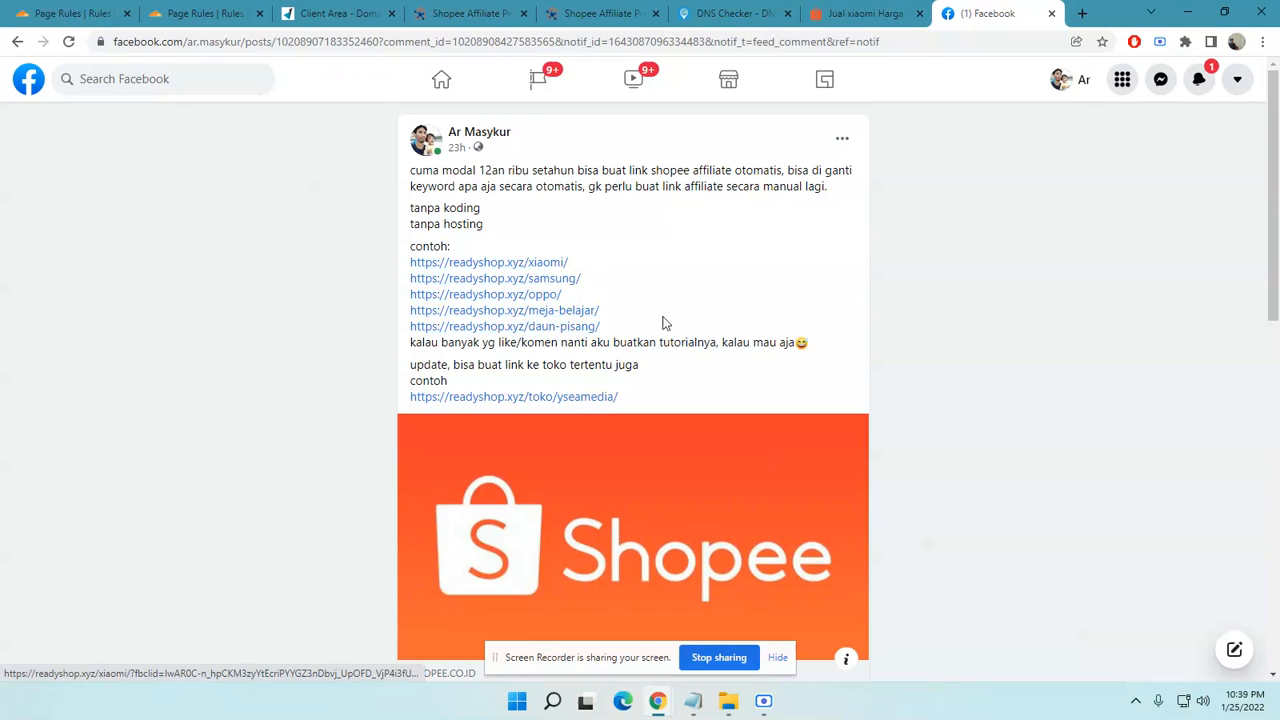
# Open the post's readyshop.xyz/daun-pisang/ link in an incognito window and look through the Shopee search results
pyautogui.rightClick(540, 329)
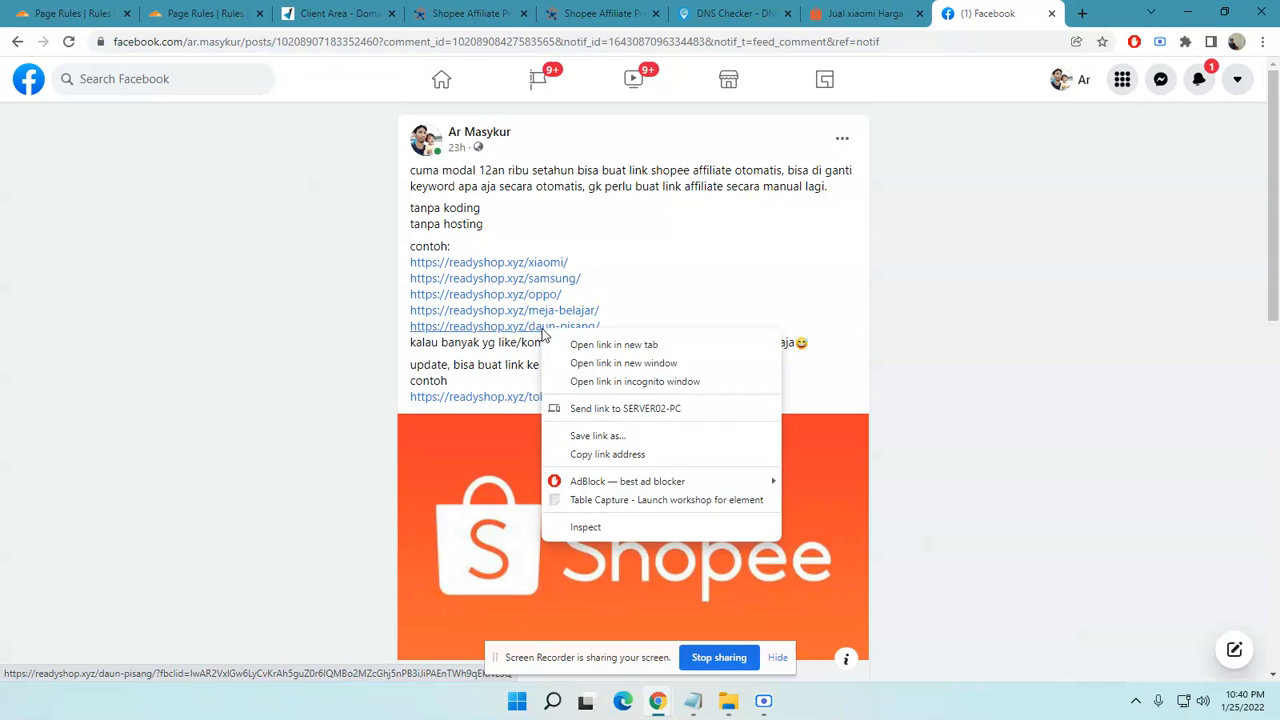
pyautogui.click(589, 381)
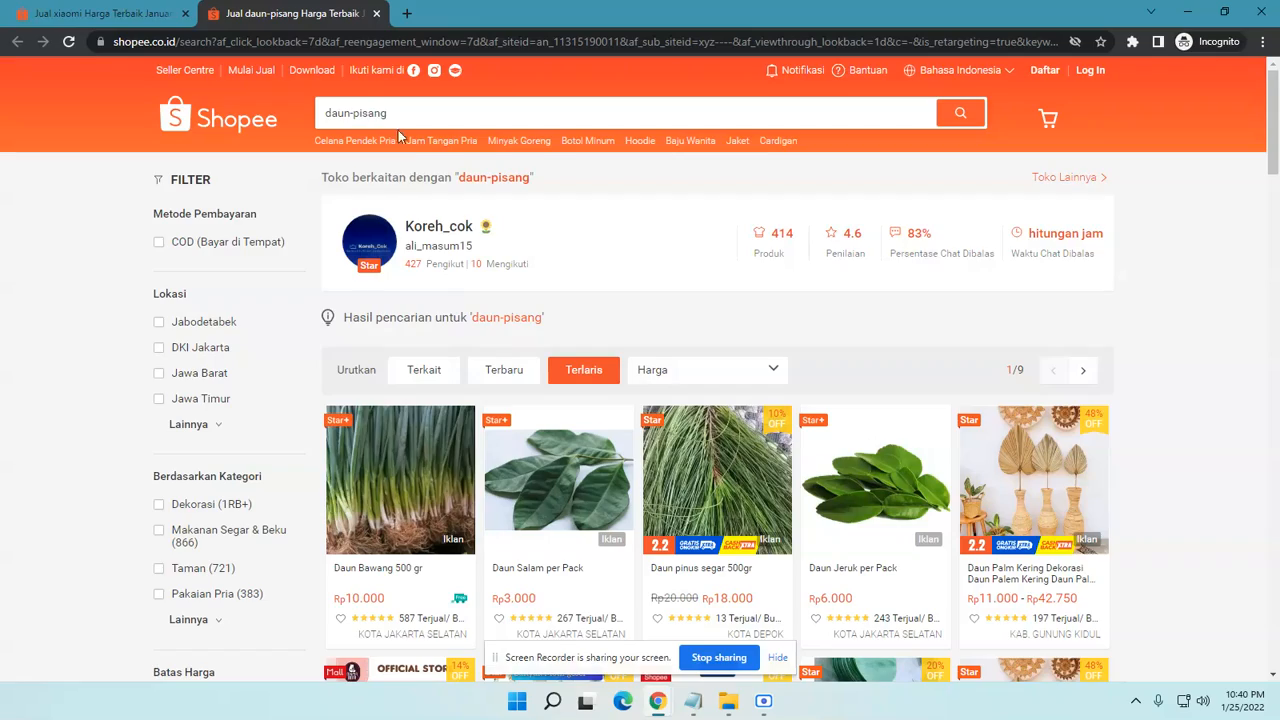
pyautogui.scroll(-10, 656, 400)
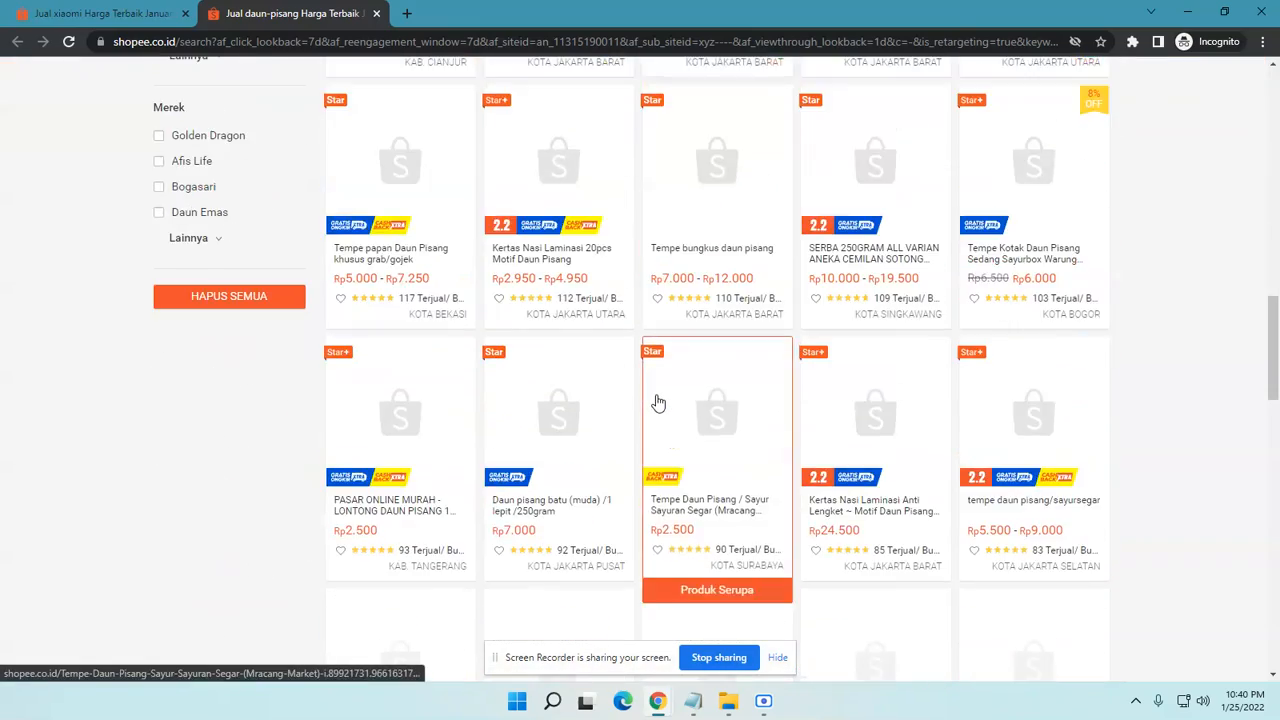
pyautogui.scroll(15, 658, 402)
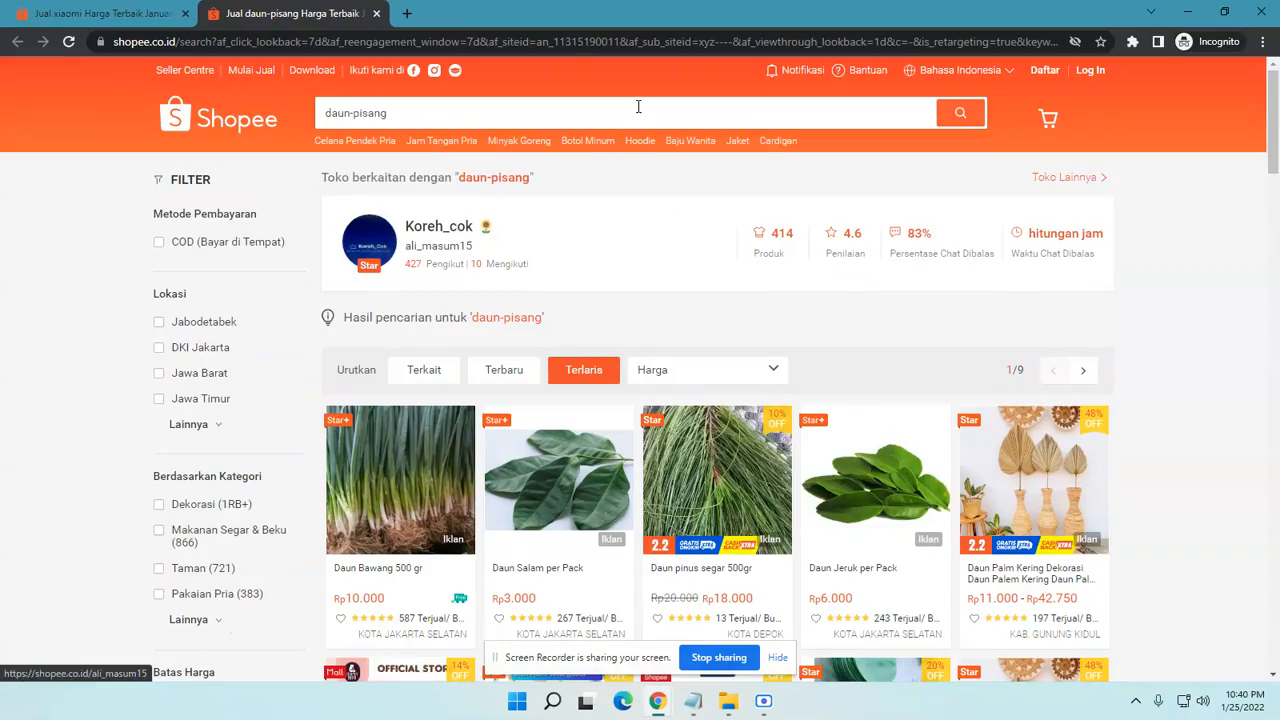
# Highlight the affiliate ID in the Shopee results' web address, and close the incognito window to return to the Facebook post
pyautogui.moveTo(555, 42); pyautogui.dragTo(622, 42)
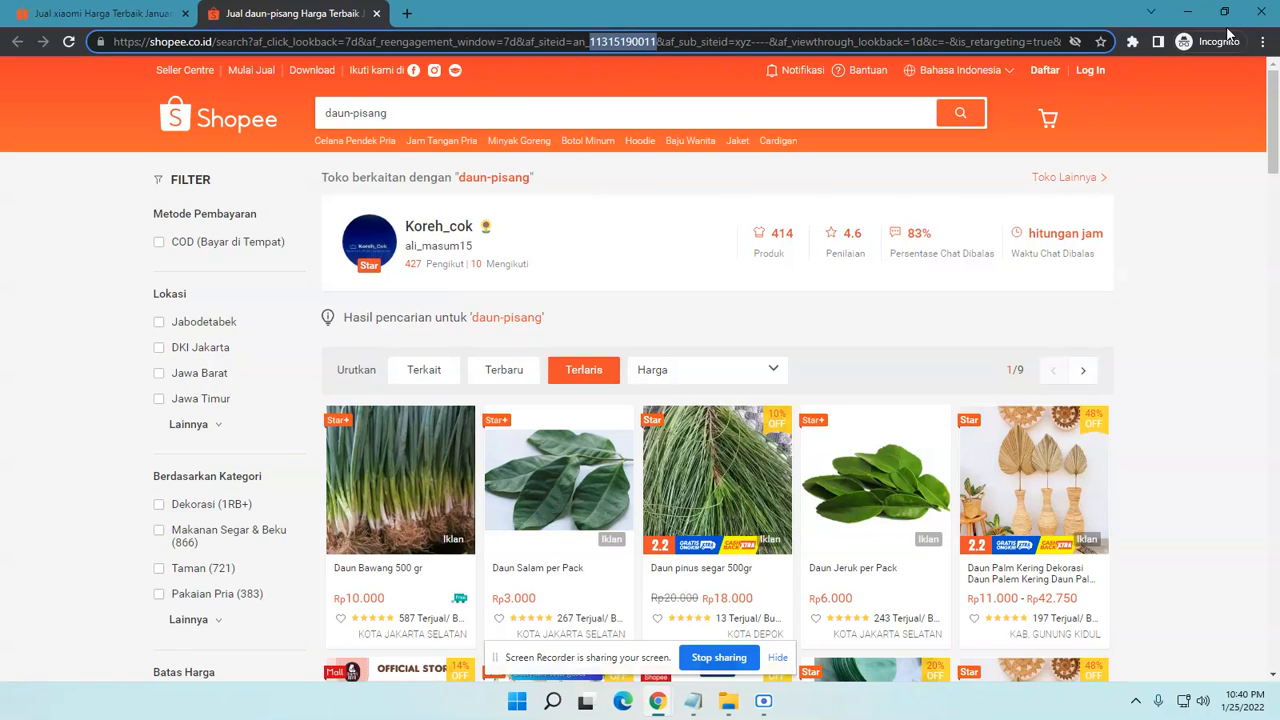
pyautogui.click(1258, 13)
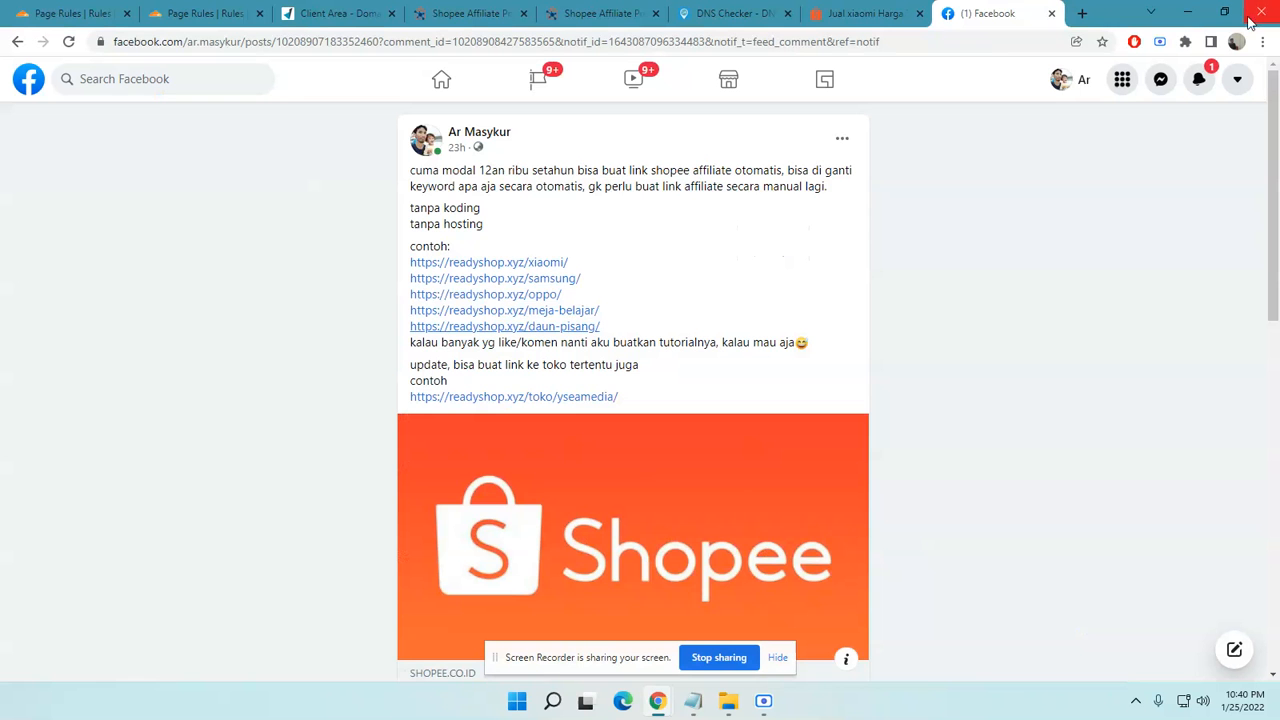
pyautogui.scroll(-4, 629, 297)
pyautogui.scroll(4, 630, 299)
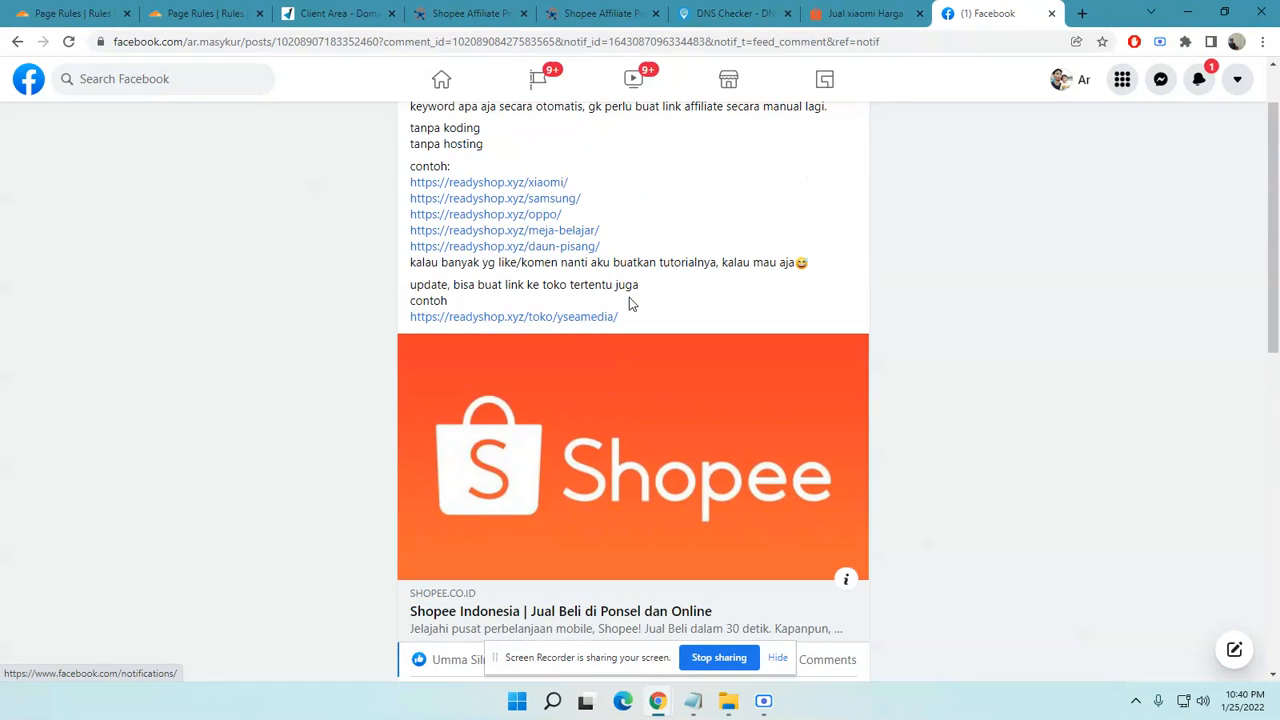